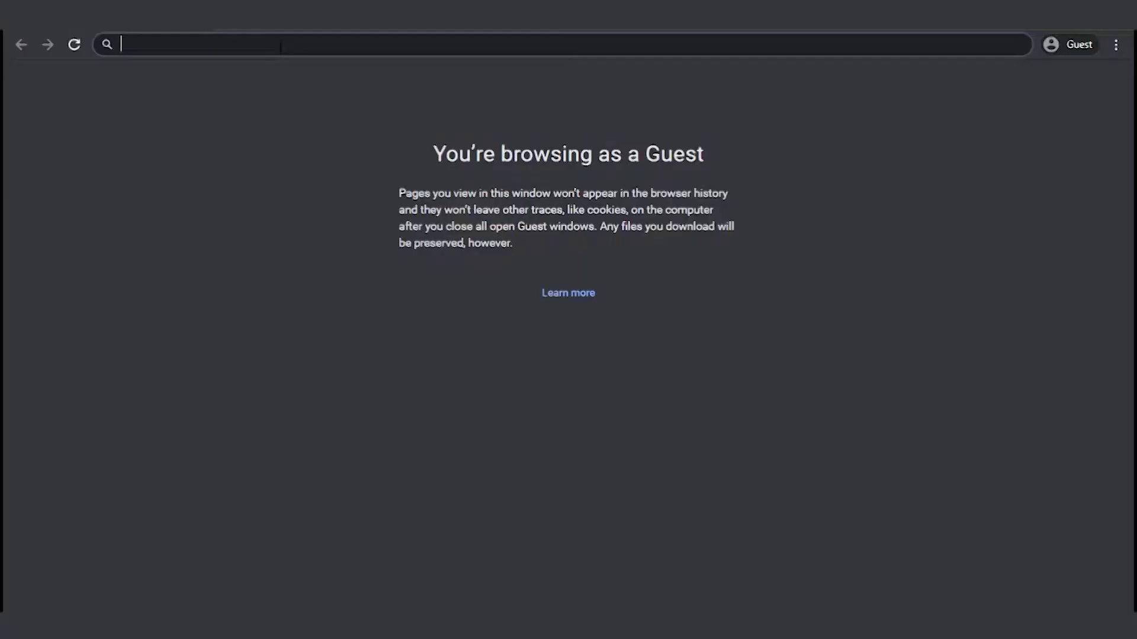
- Load the phpMyAdmin login page at 45.79.43.178/lepma4567 in Chrome
type("45.79")
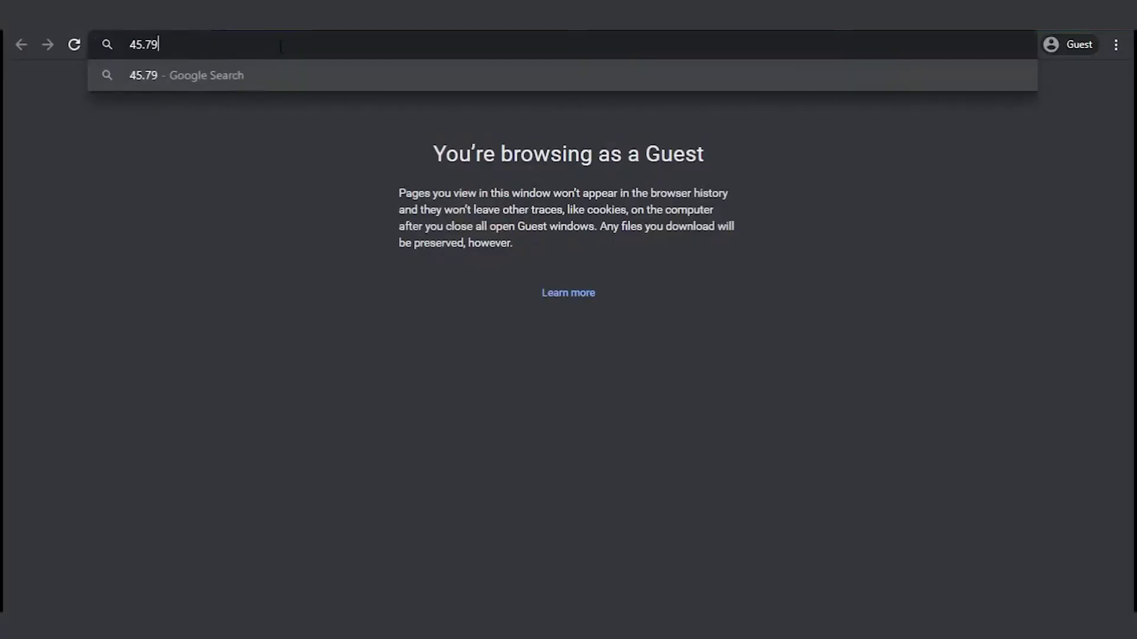
type(".43.178/")
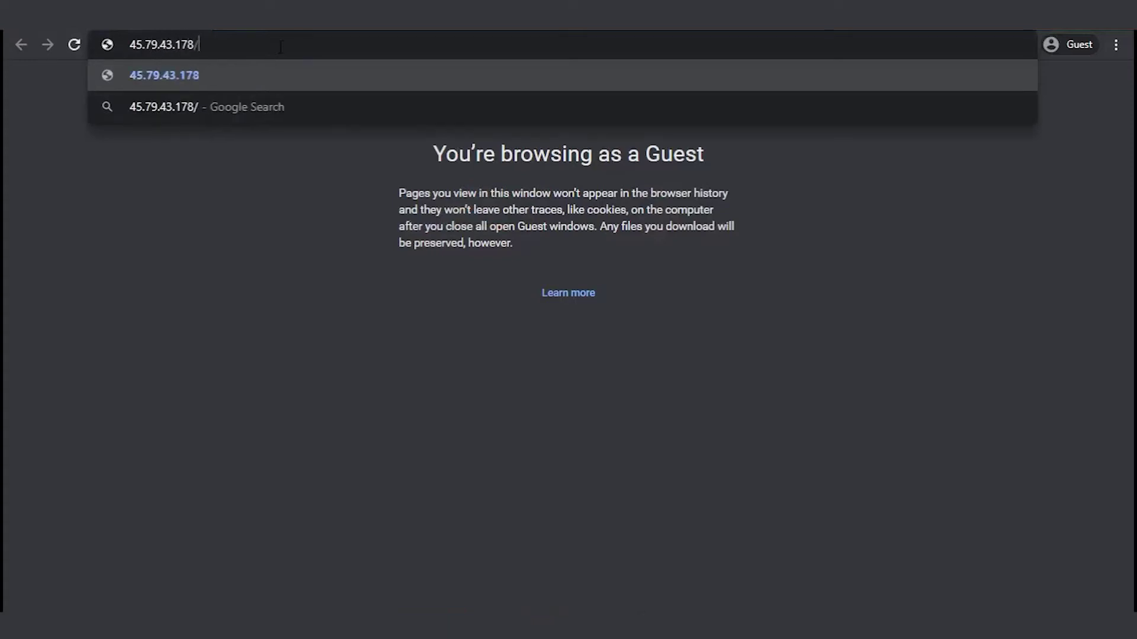
type("lepma4567")
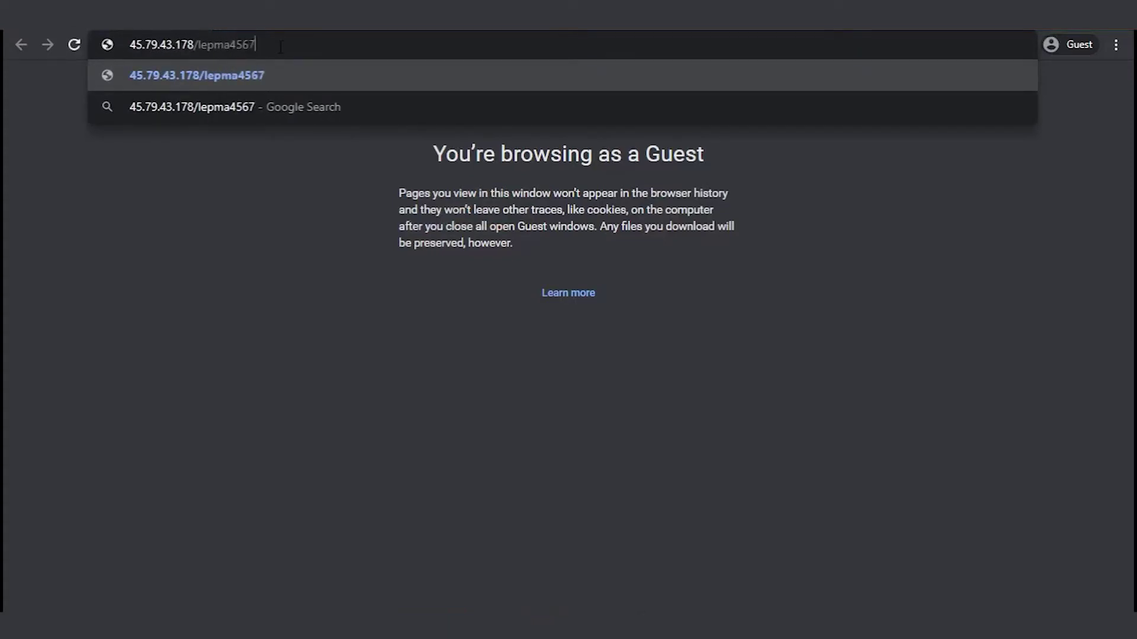
key("Return")
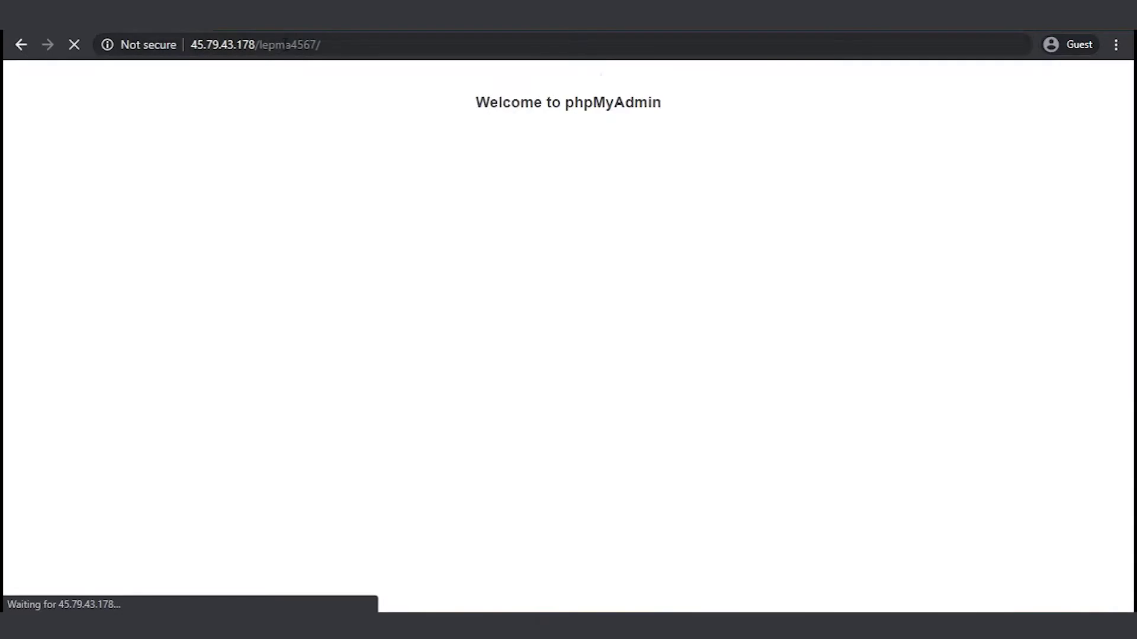
- Enter root as the username and move to the Password field
type("root")
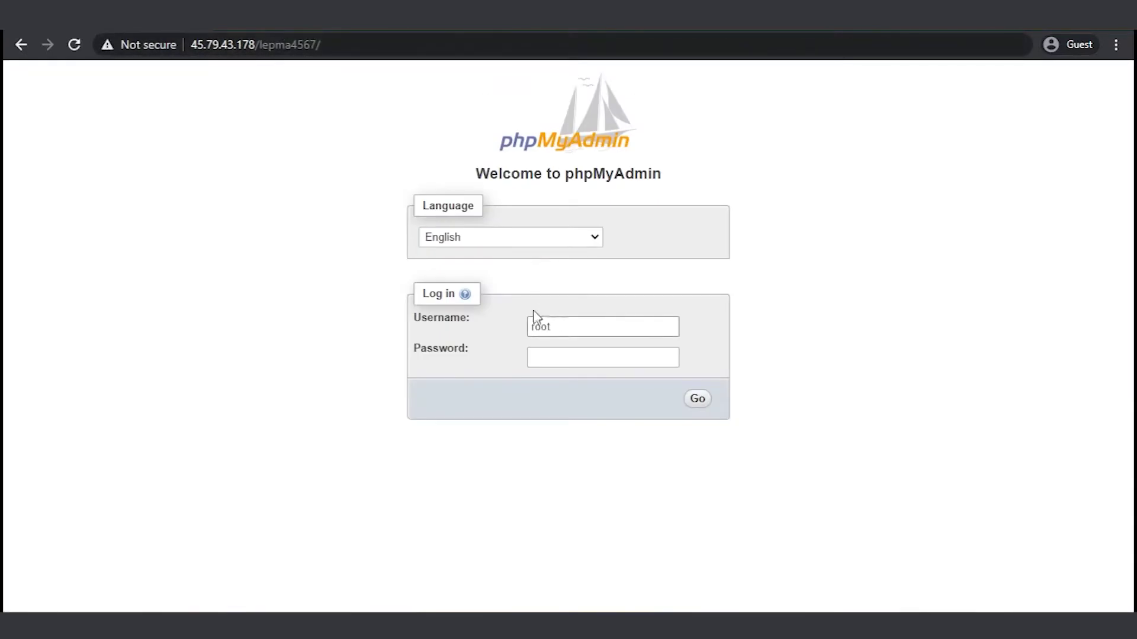
left_click(576, 354)
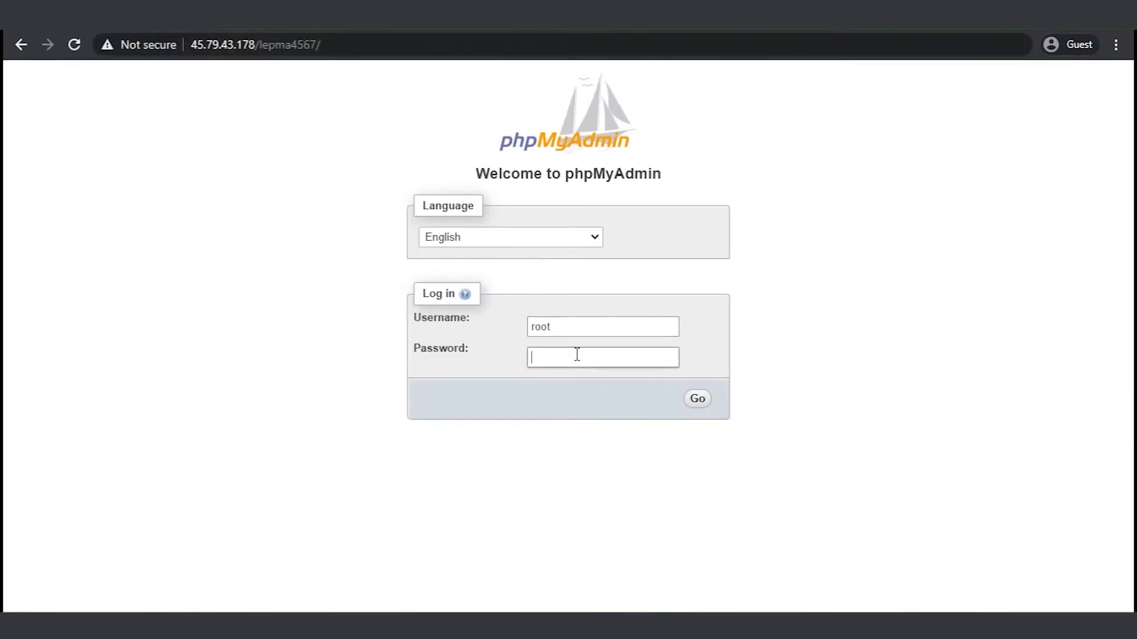
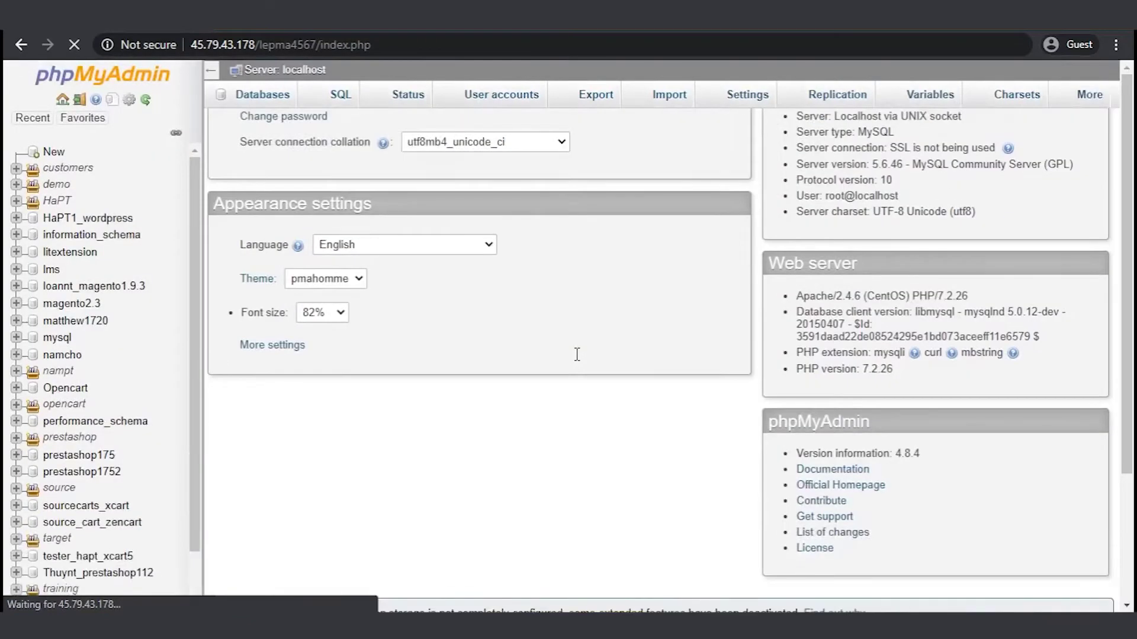
- Create an empty 'marshall' database with utf8mb4_general_ci collation in phpMyAdmin
left_click(267, 98)
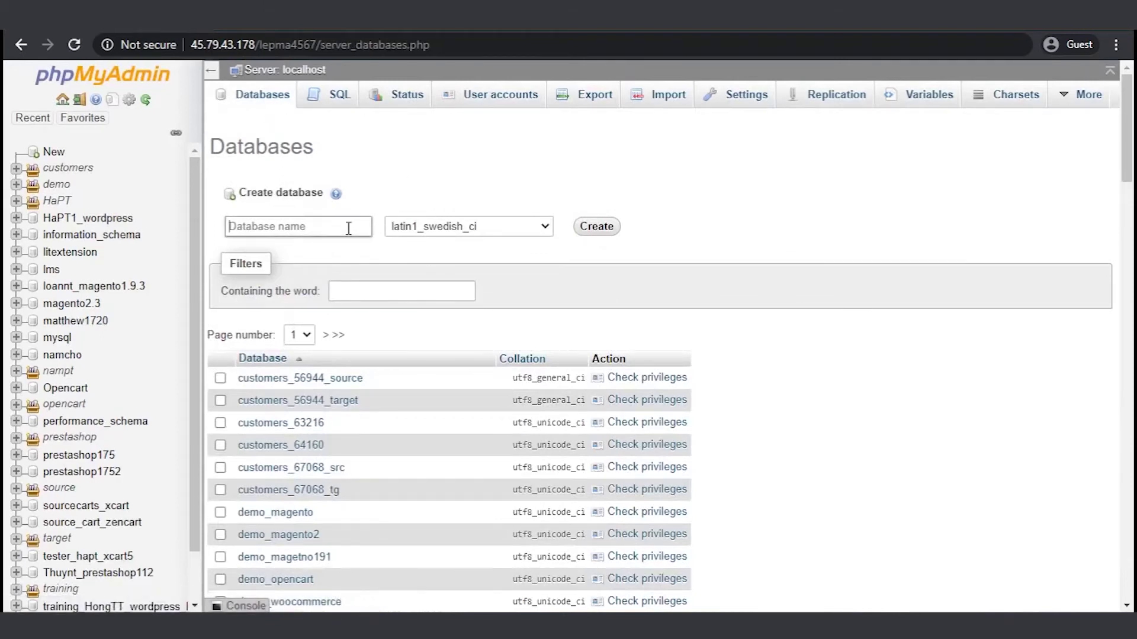
type("marshall_wpdemo")
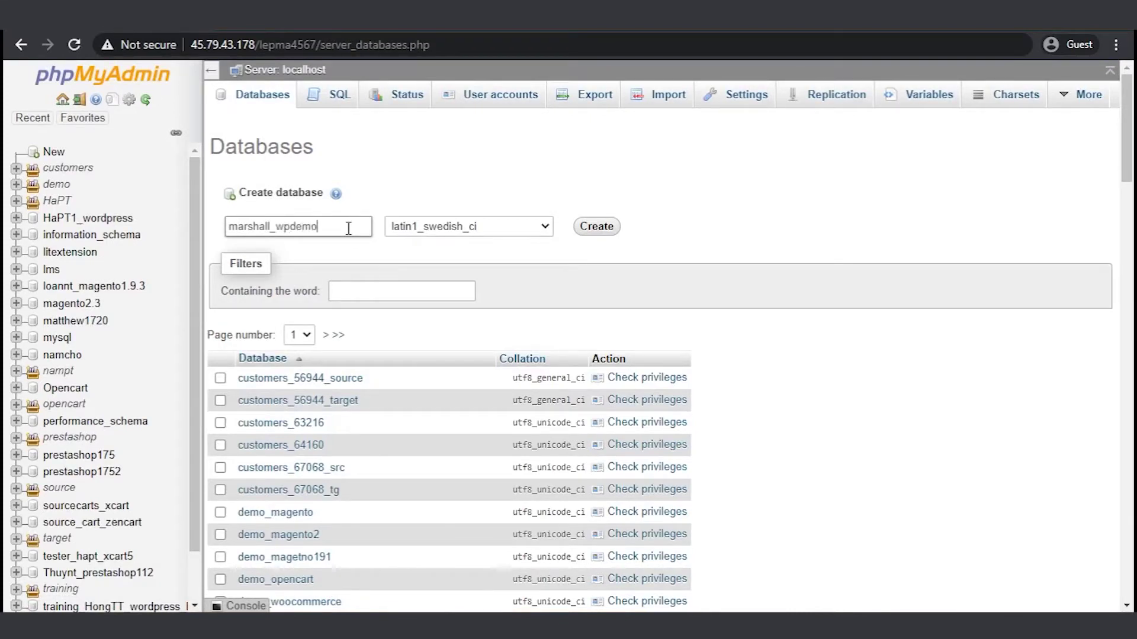
left_click(545, 228)
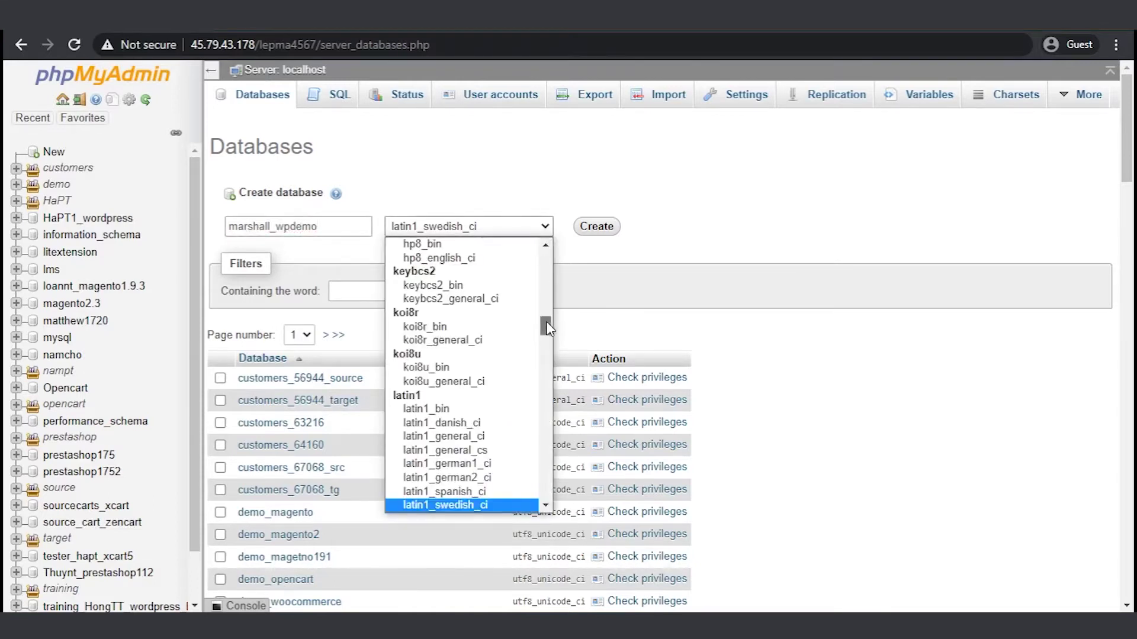
left_click_drag(544, 326, 552, 465)
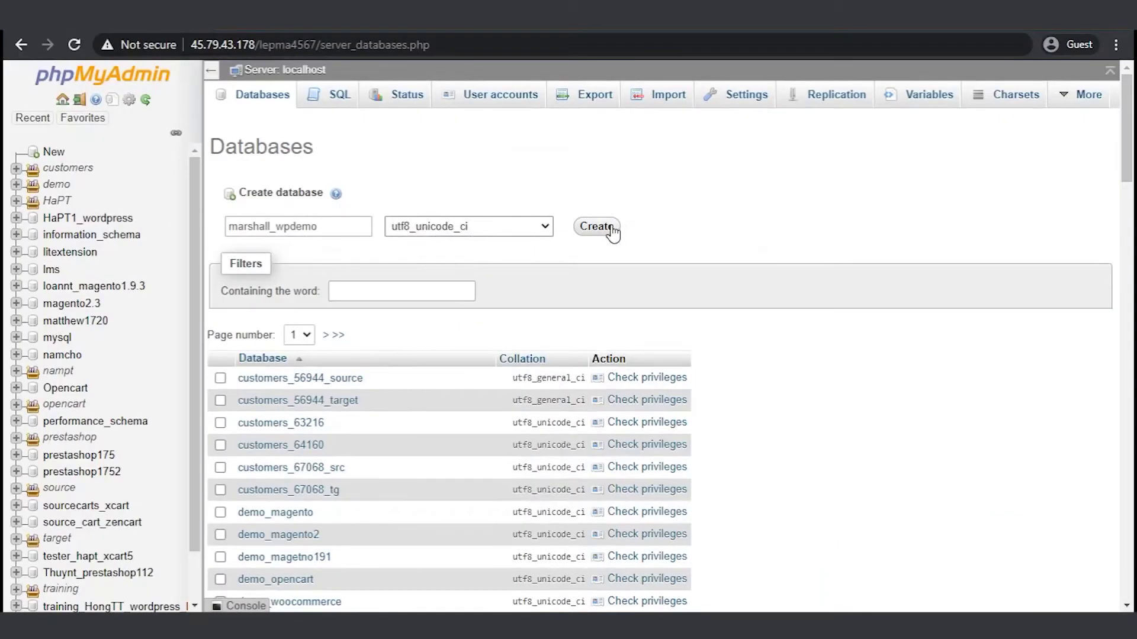
left_click(610, 229)
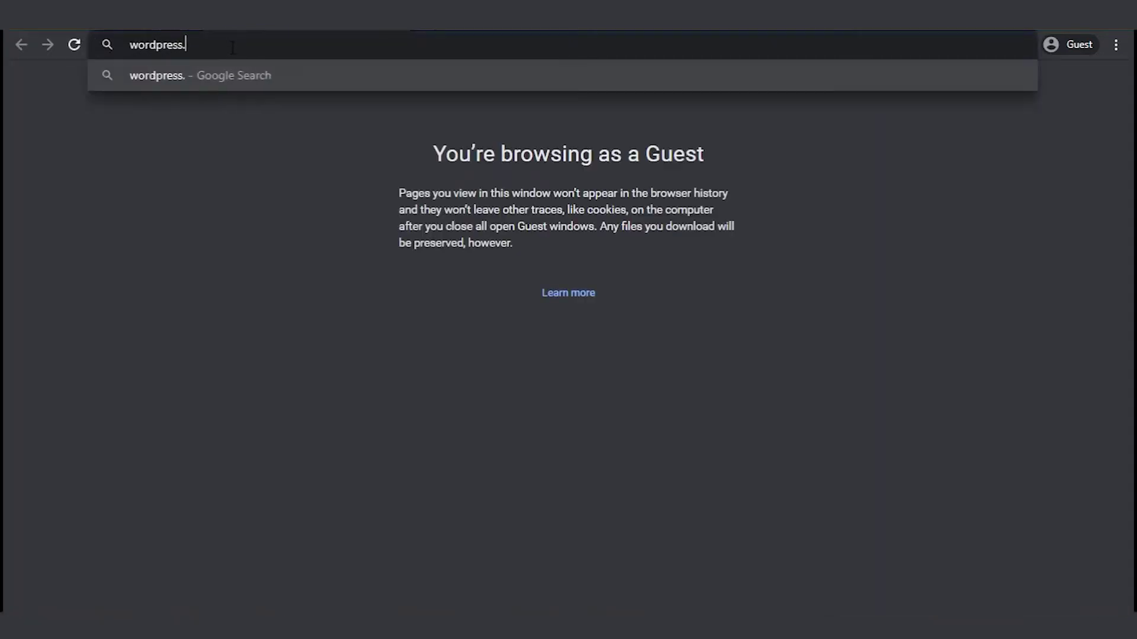
- Download wordpress-5.5.zip from wordpress.org's Get WordPress page
key("Return")
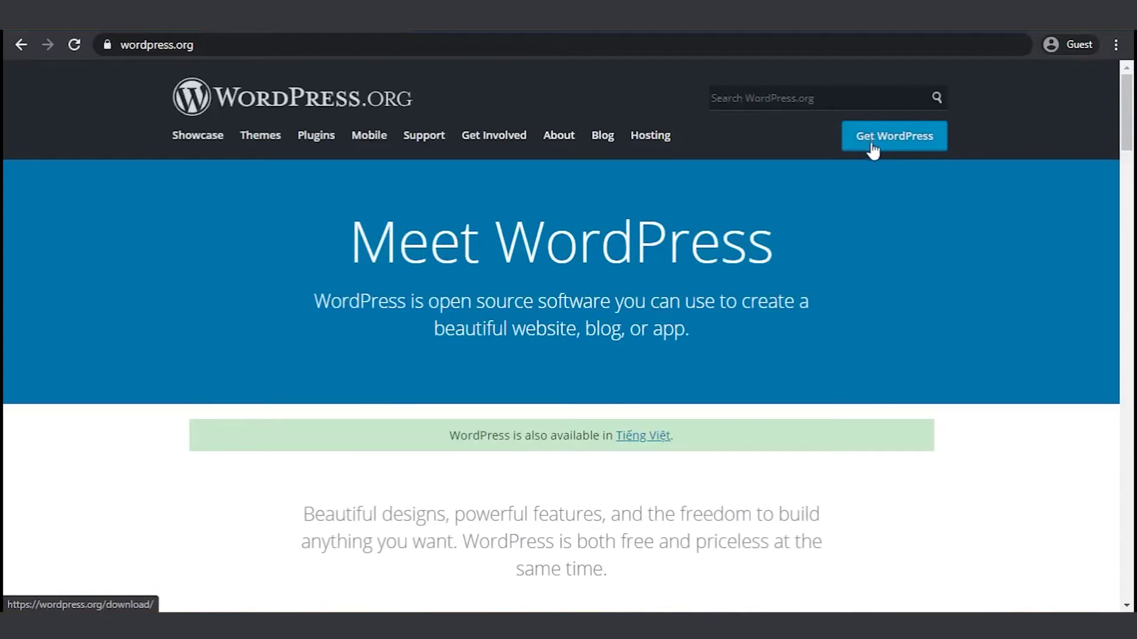
left_click(870, 148)
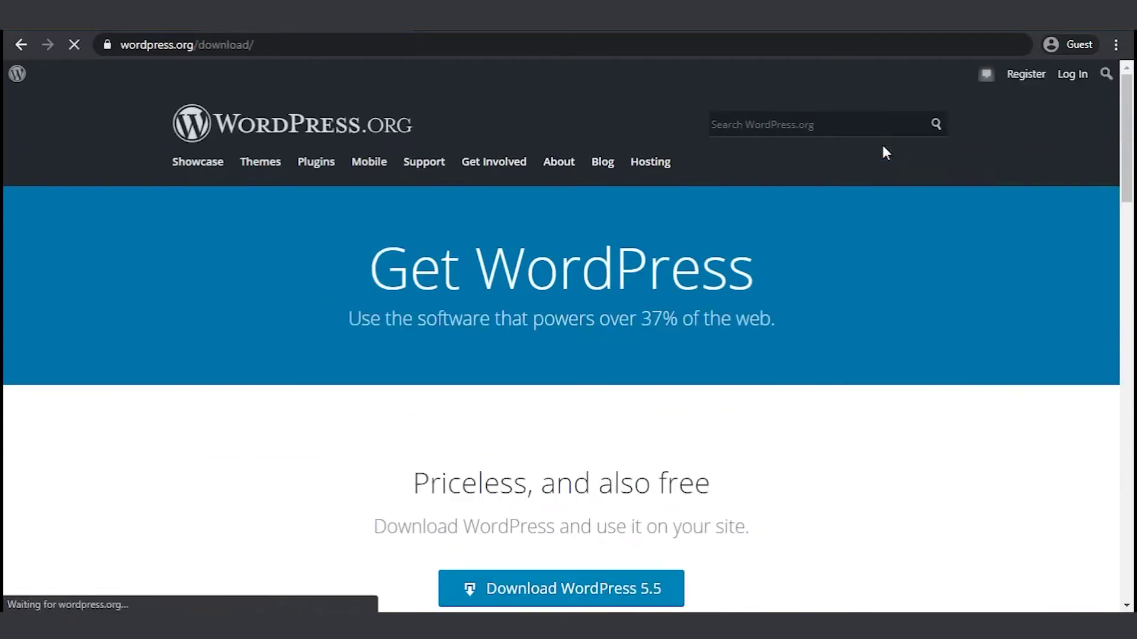
left_click(582, 586)
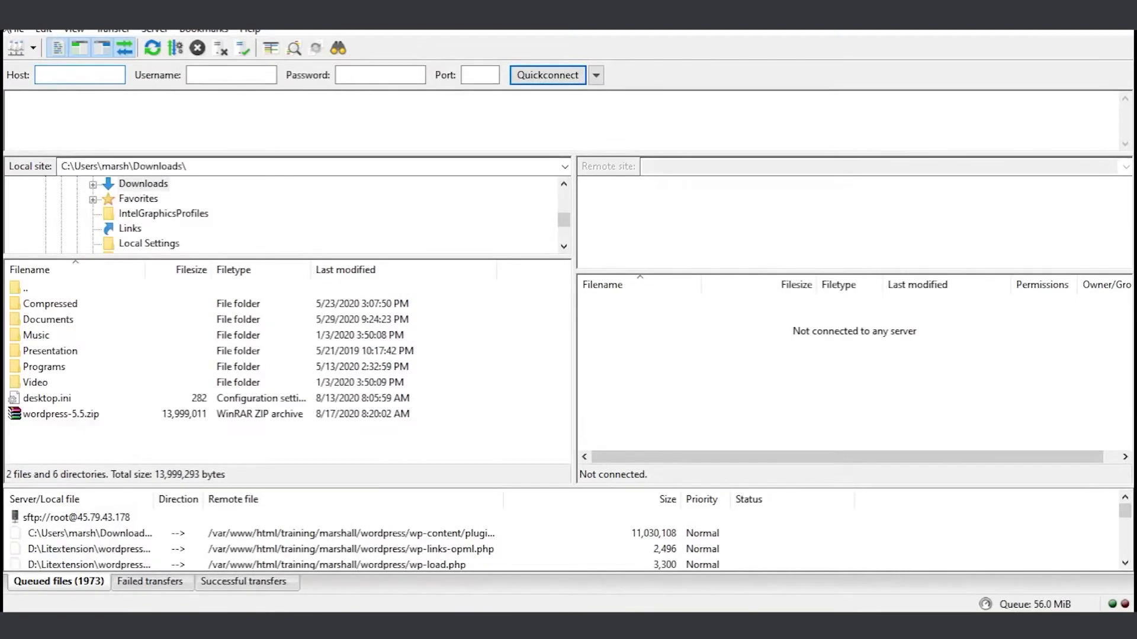
- Connect to the server over SFTP from Site Manager with the saved host, user and pasted password
left_click(16, 30)
left_click(35, 46)
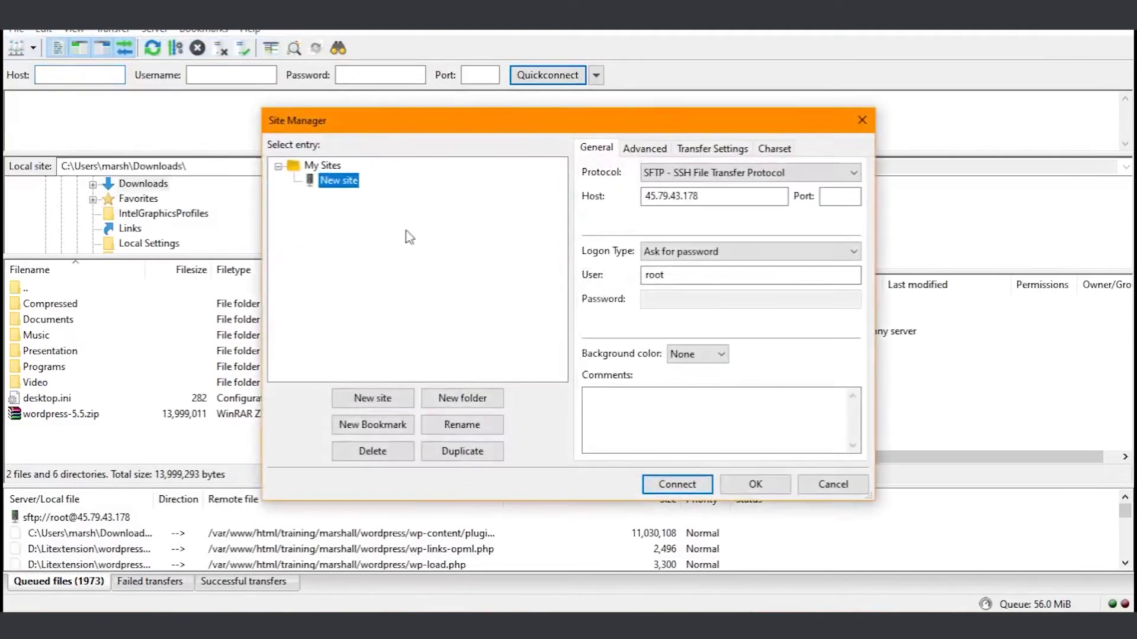
left_click(710, 173)
left_click(712, 197)
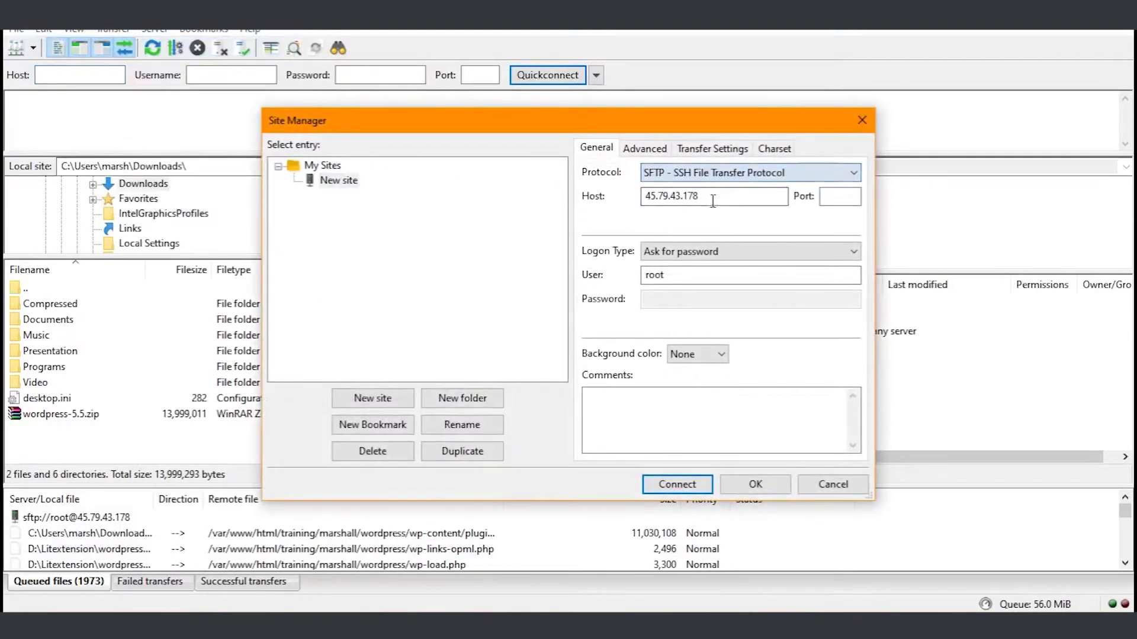
double_click(713, 202)
double_click(721, 274)
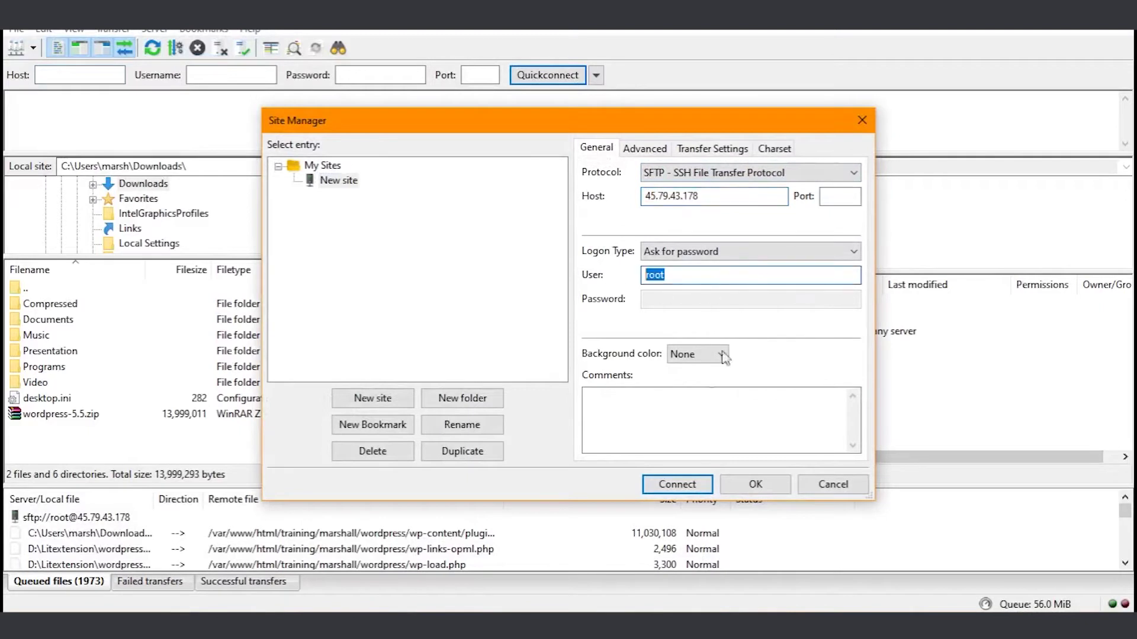
left_click(676, 485)
right_click(542, 329)
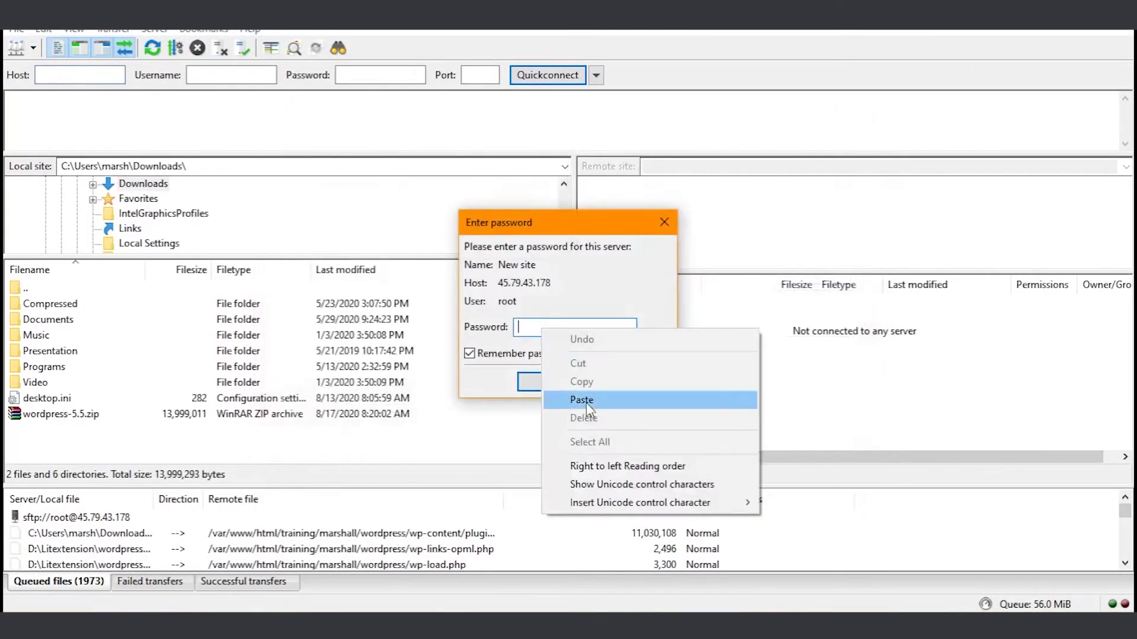
left_click(588, 407)
left_click(550, 383)
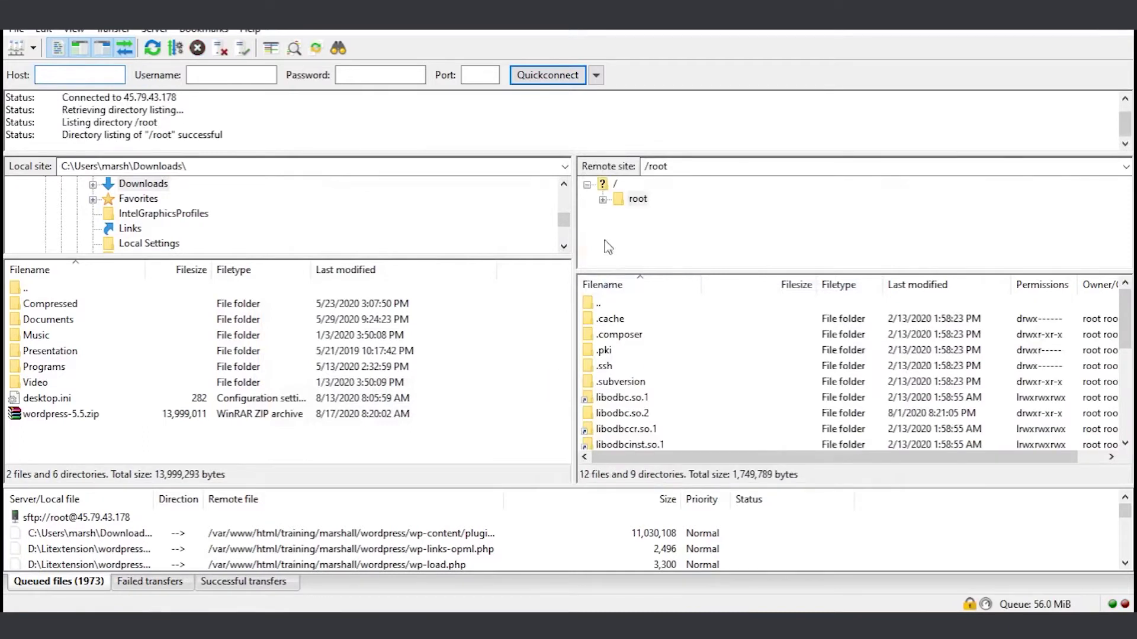
- Open the remote /var/www/html/training folder
left_click(616, 184)
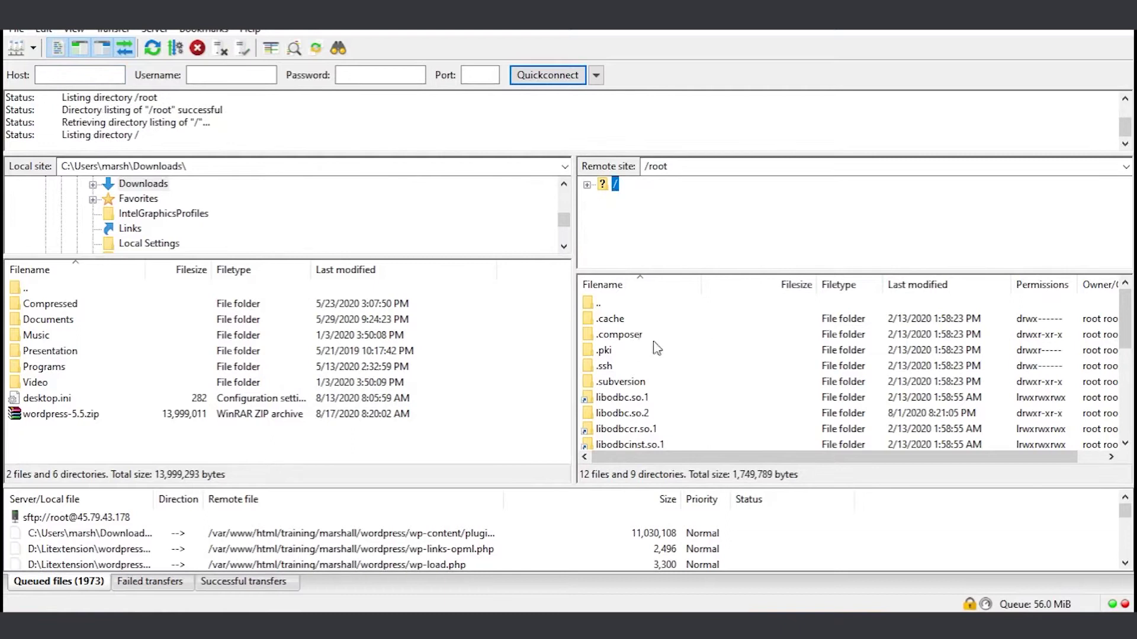
scroll(634, 385, "down", 4)
left_click(612, 399)
double_click(612, 402)
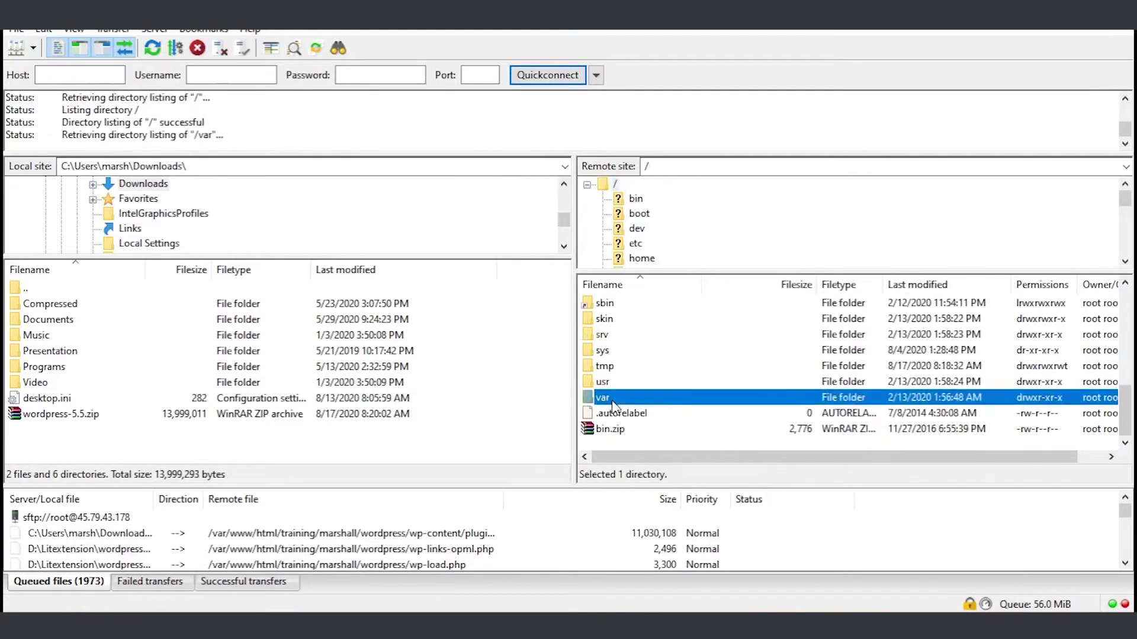
scroll(610, 396, "down", 3)
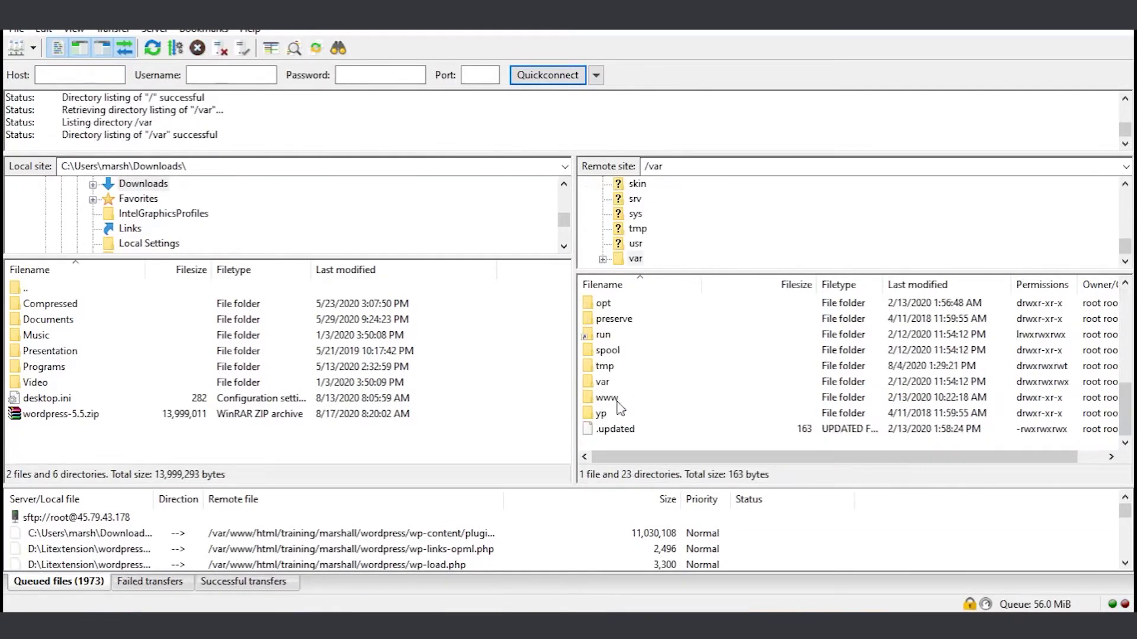
double_click(625, 400)
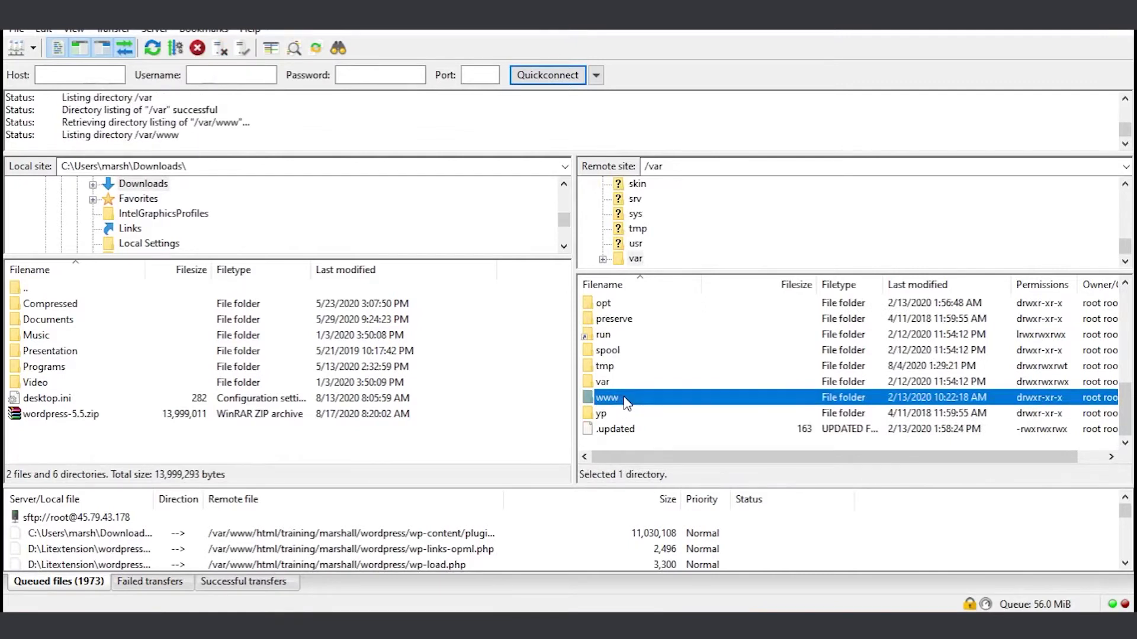
left_click(616, 352)
double_click(615, 353)
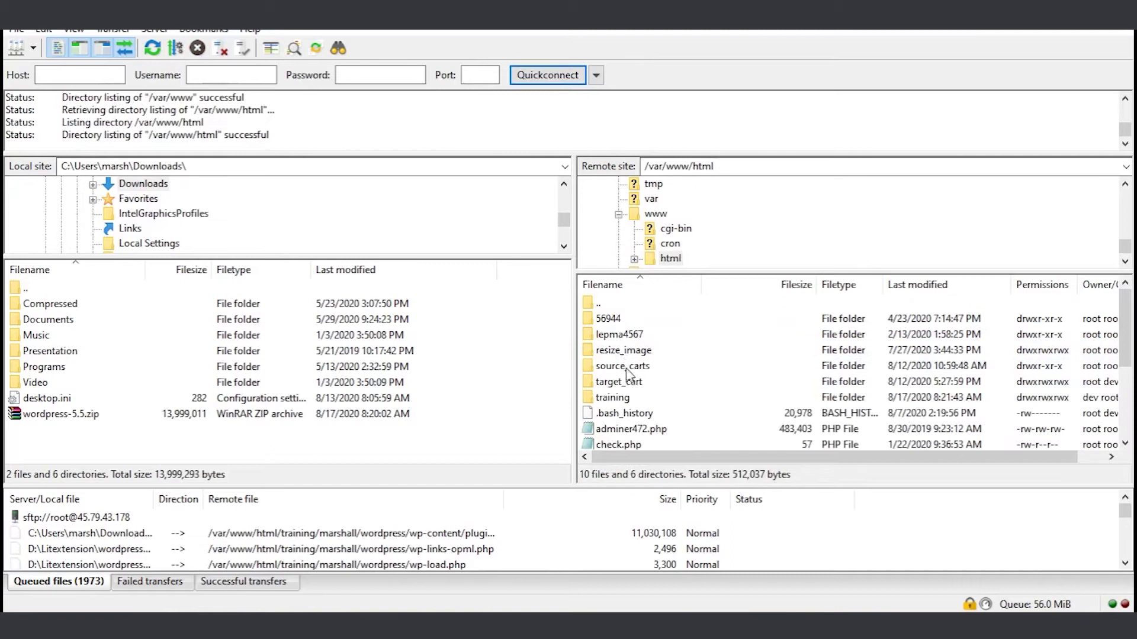
double_click(626, 400)
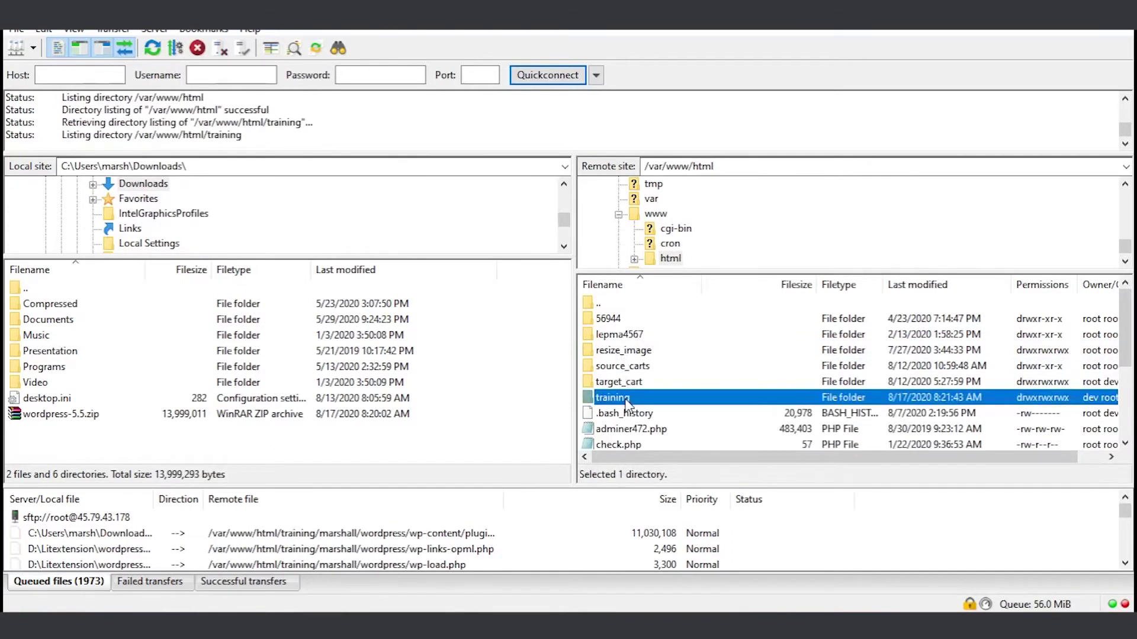
scroll(621, 378, "down", 3)
scroll(622, 379, "up", 3)
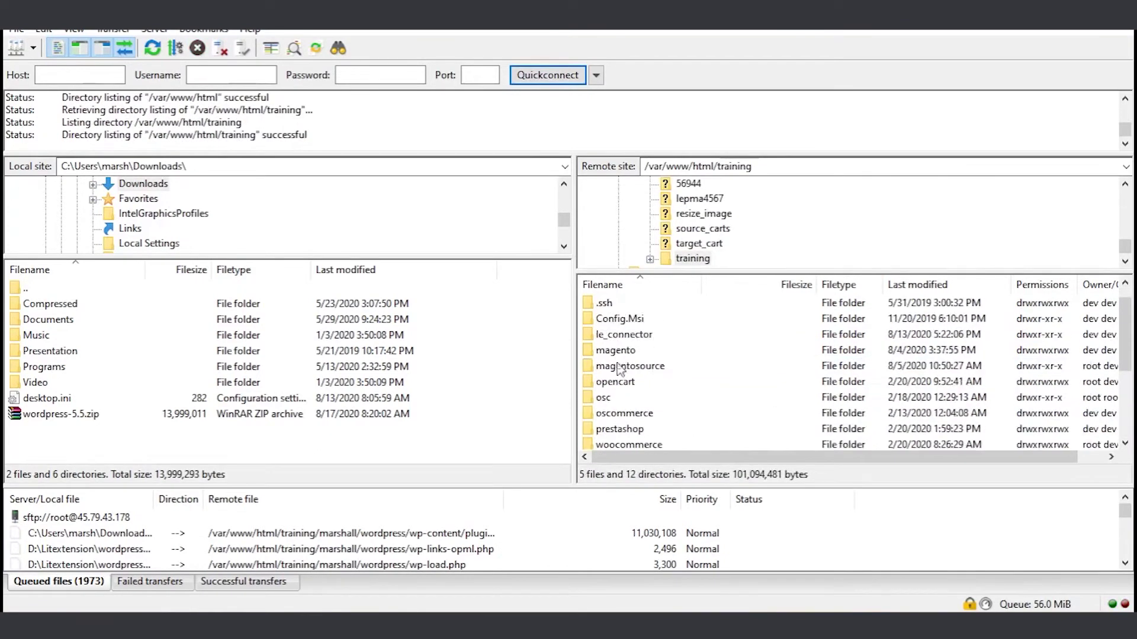
- Create a new 'marshall' folder inside the remote training directory and open it
left_click(621, 371)
right_click(621, 377)
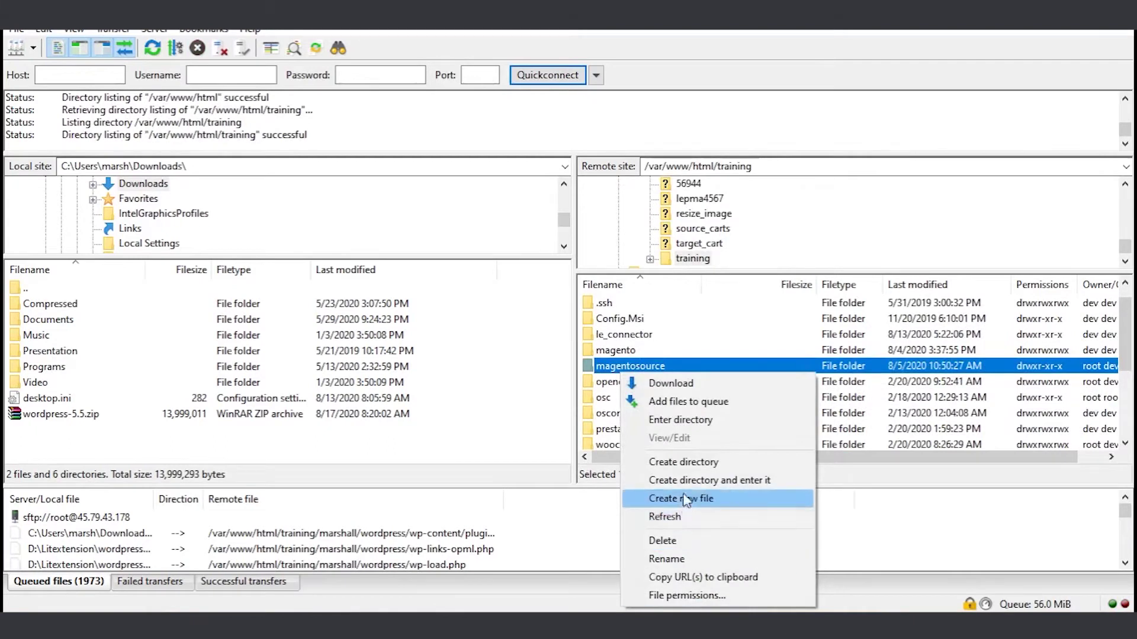
left_click(686, 463)
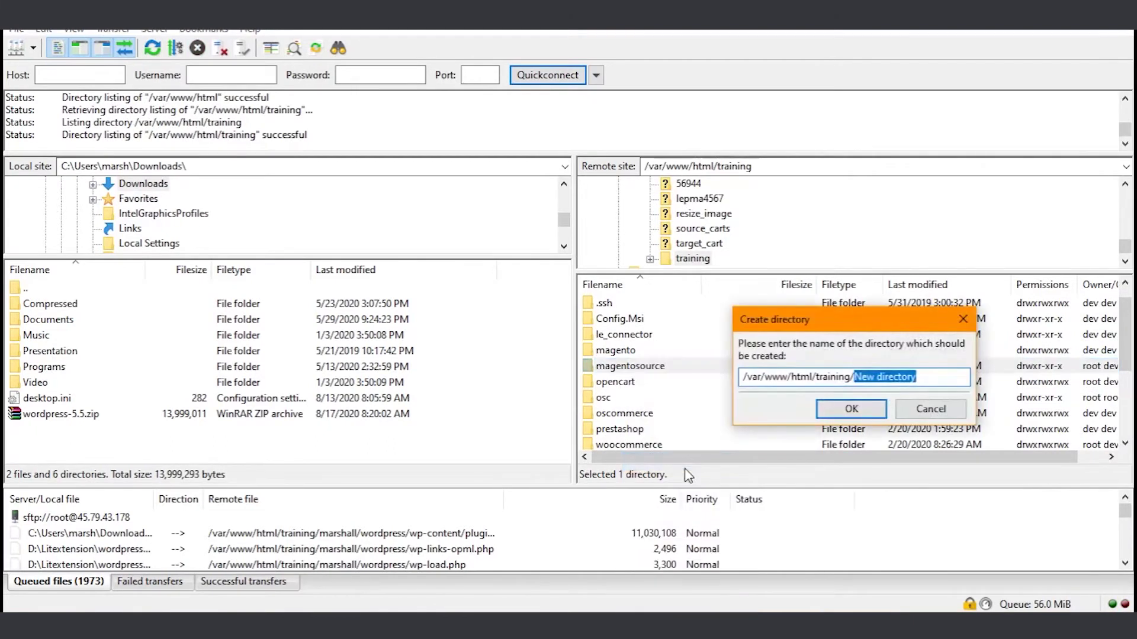
type("marshall")
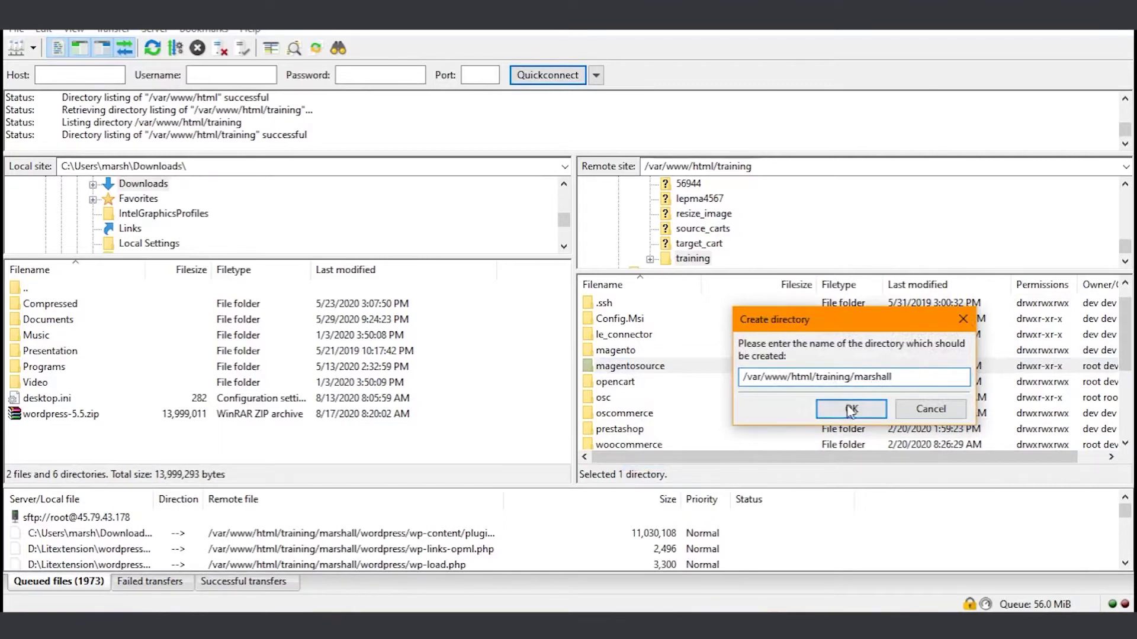
left_click(848, 408)
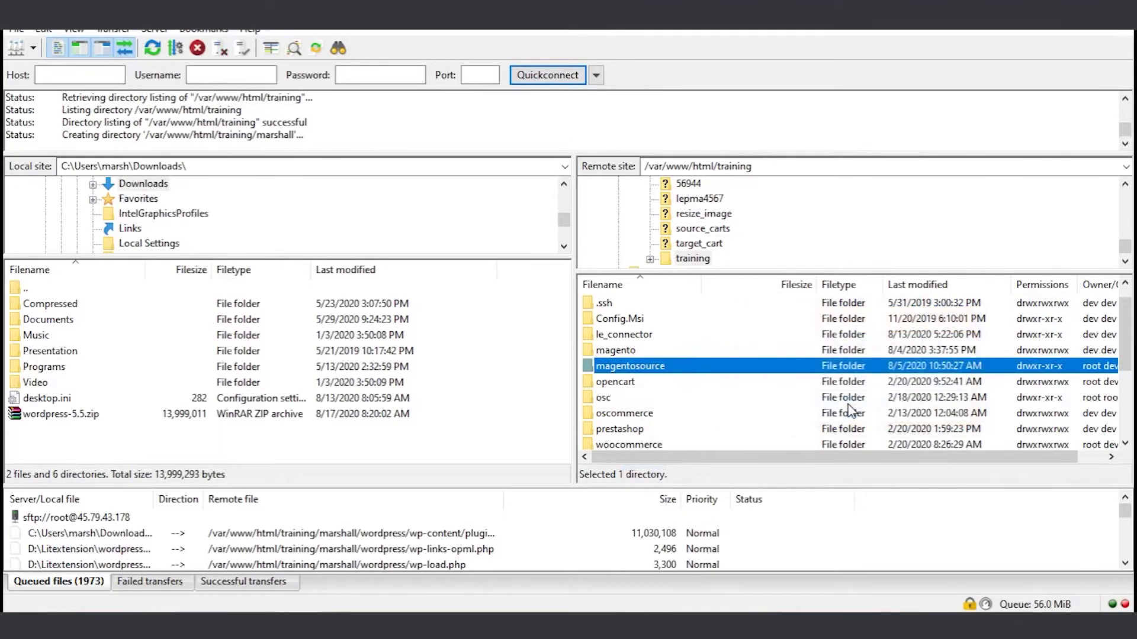
left_click(620, 383)
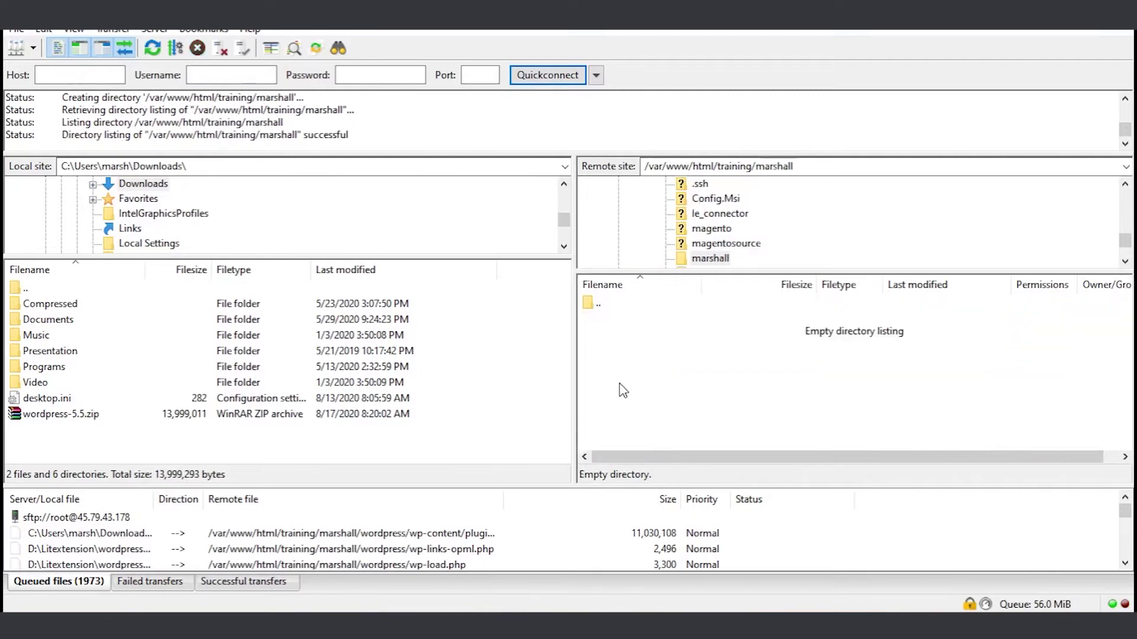
- Upload wordpress-5.5.zip into the marshall folder and dismiss the transfers-finished notice
right_click(41, 418)
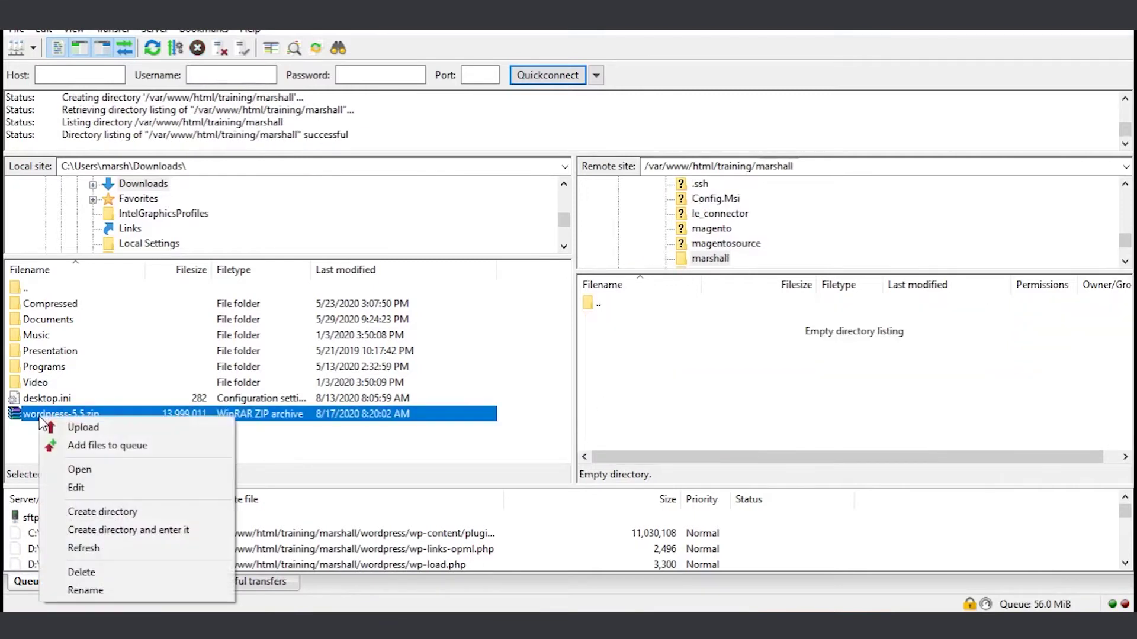
left_click(89, 425)
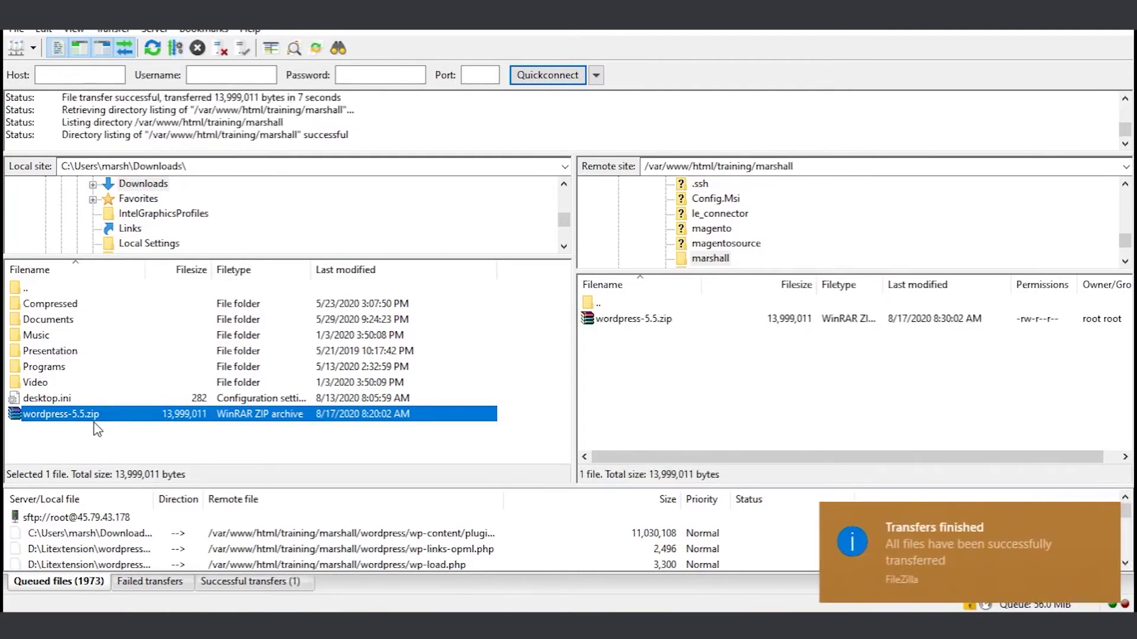
left_click(1101, 515)
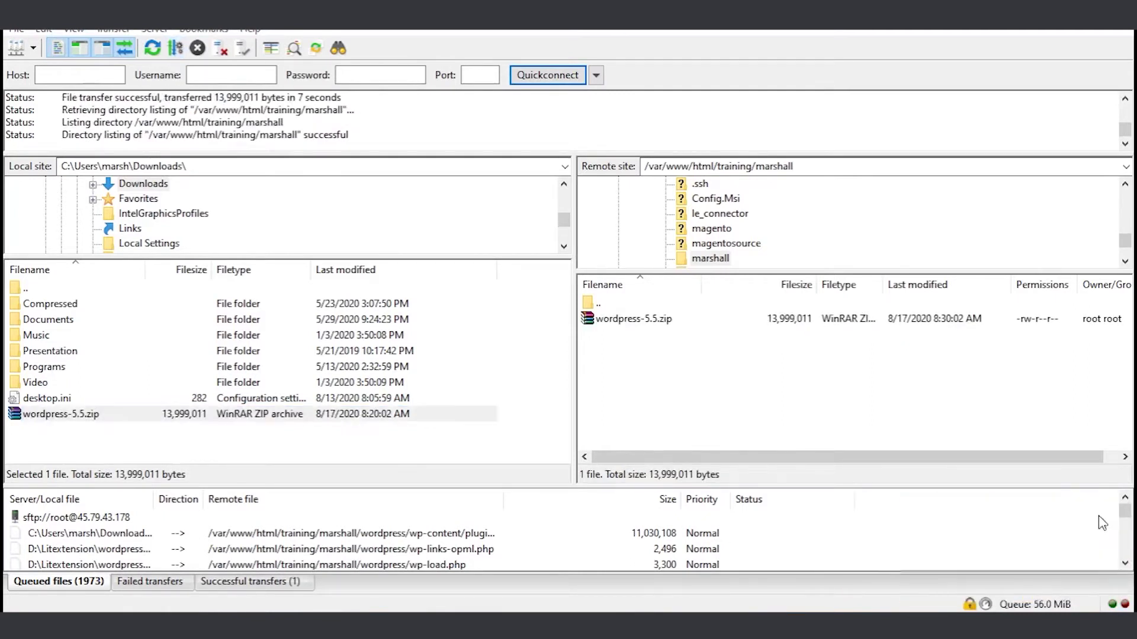
- Launch PuTTY and log into the server over SSH as root
left_click(116, 599)
type("putty")
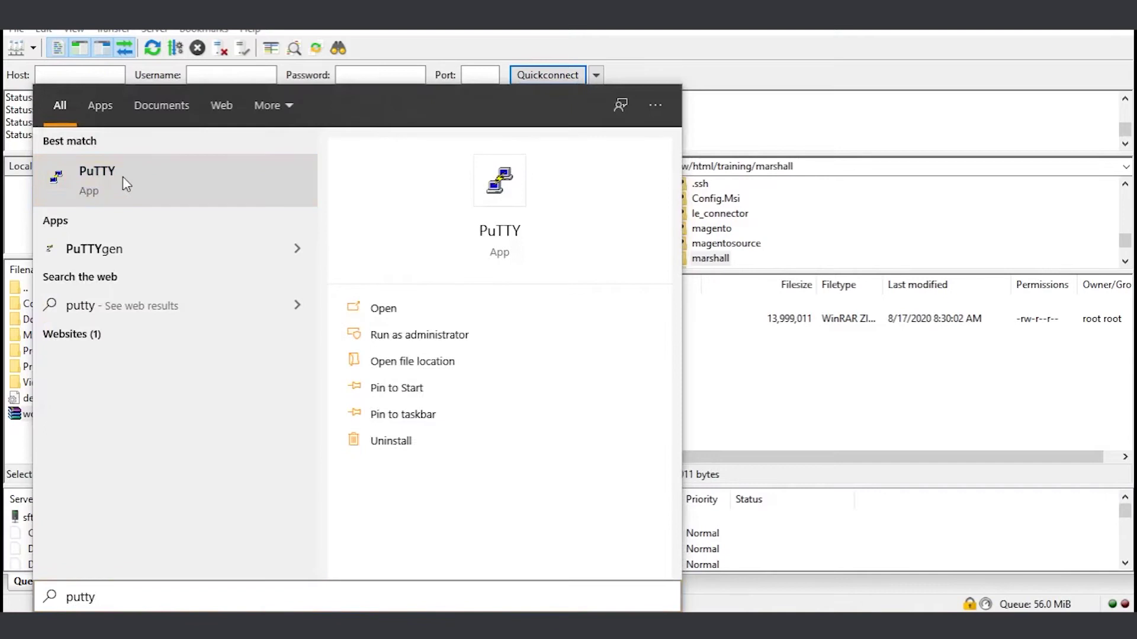
left_click(122, 183)
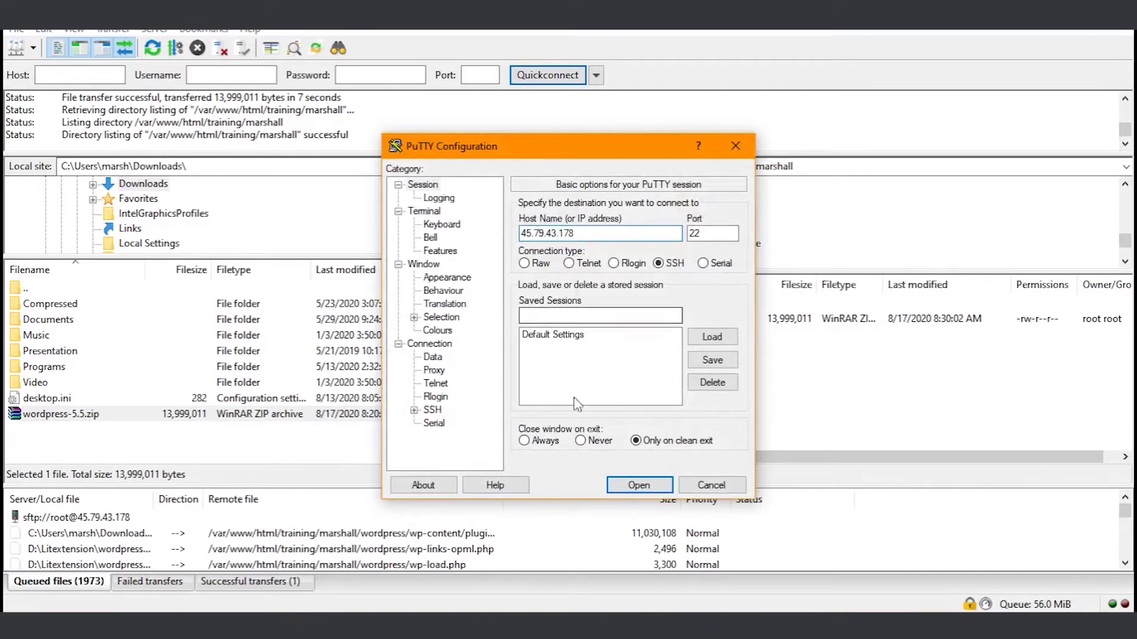
left_click(638, 486)
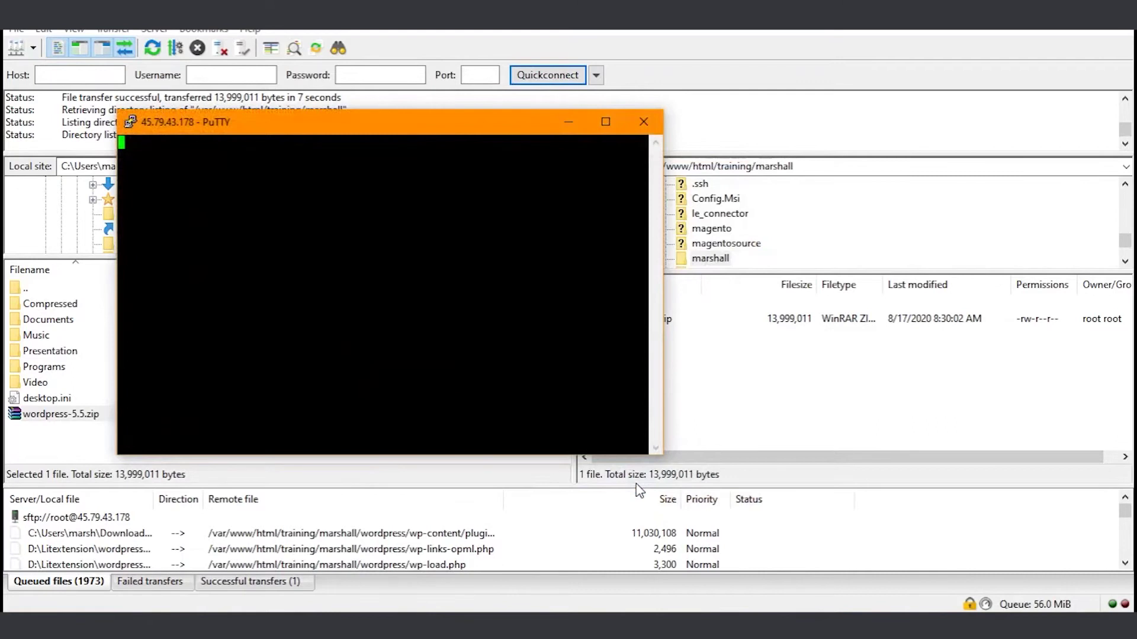
type("root")
key("Return")
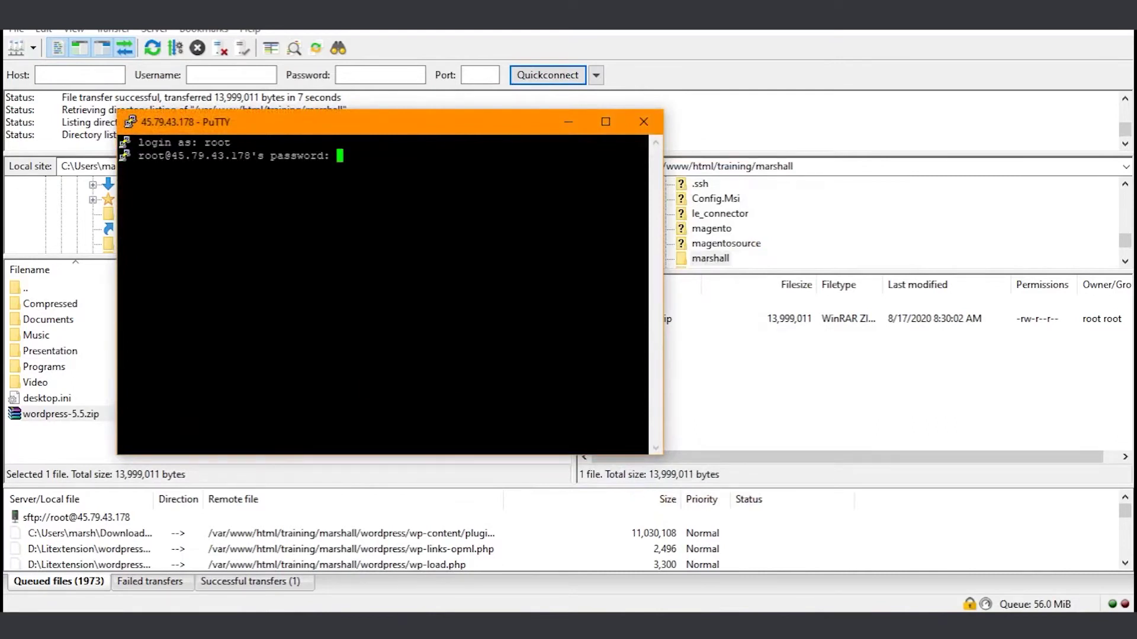
key("Return")
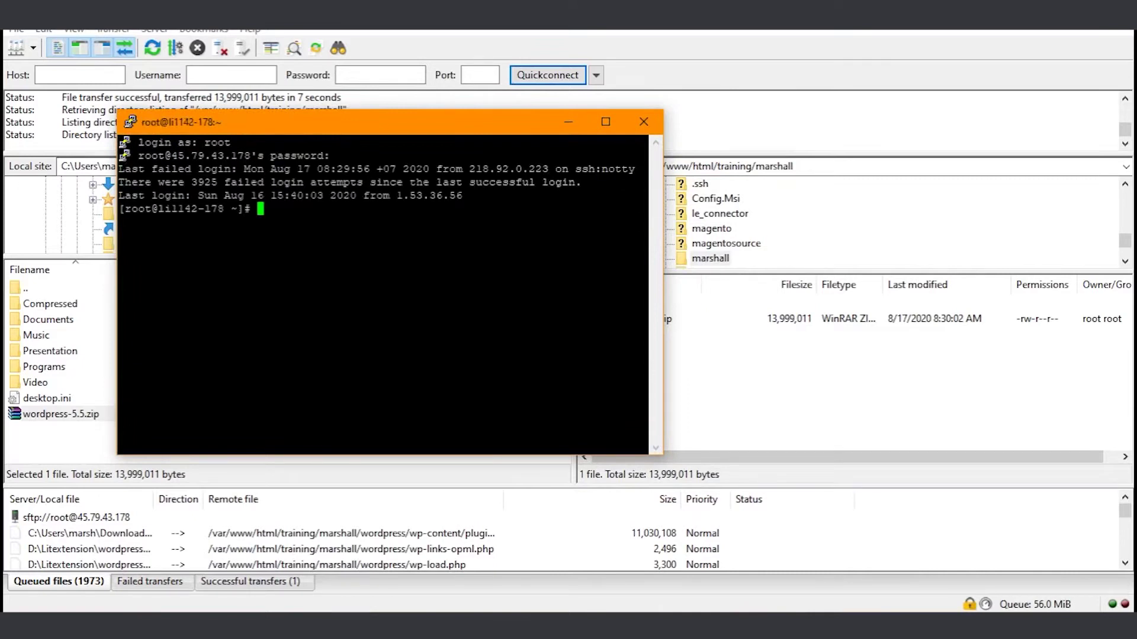
- Change to the marshall folder's path and run unzip wordpress-5.5.zip, then close PuTTY
type("cd")
left_click(723, 166)
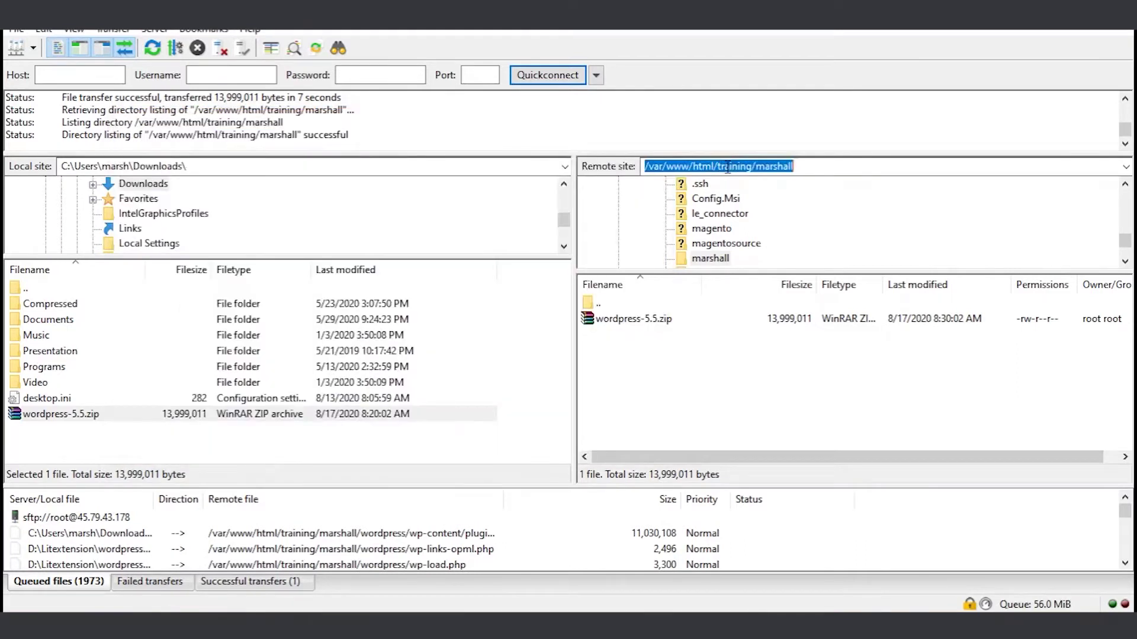
right_click(727, 168)
left_click(756, 221)
key("alt+Tab")
key("shift+Insert")
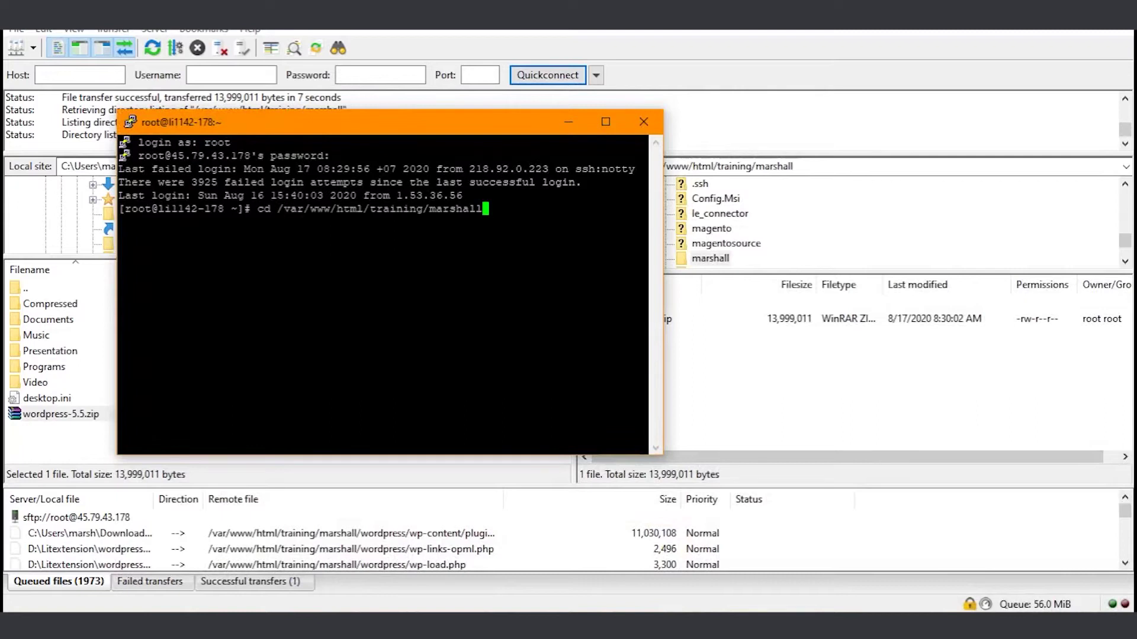
key("Return")
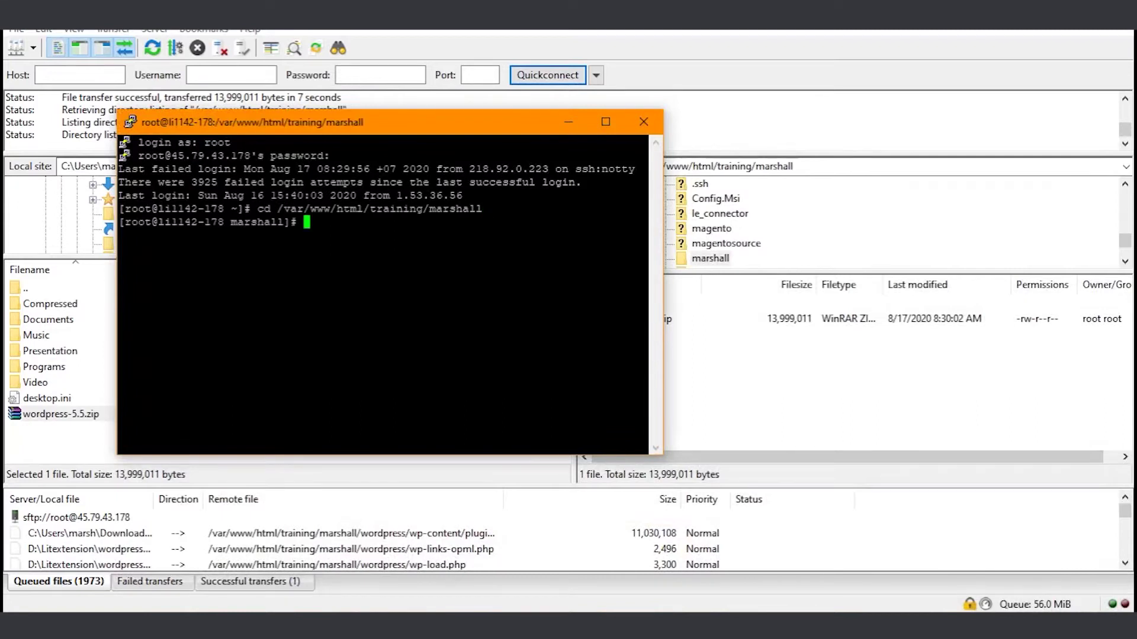
type("unzip wordpress")
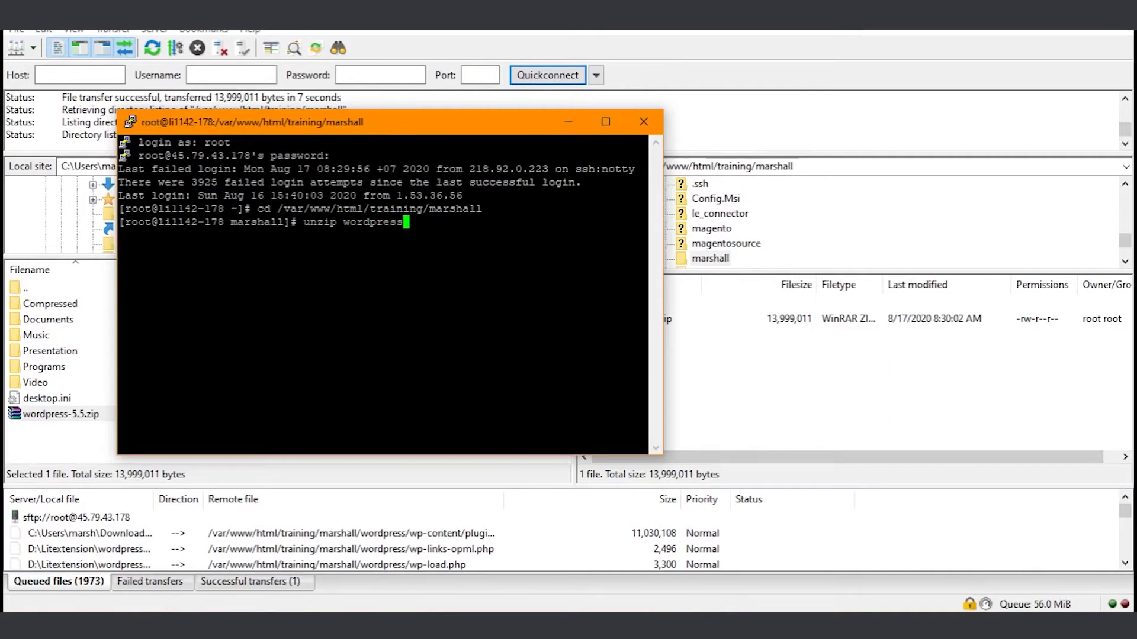
key("Tab")
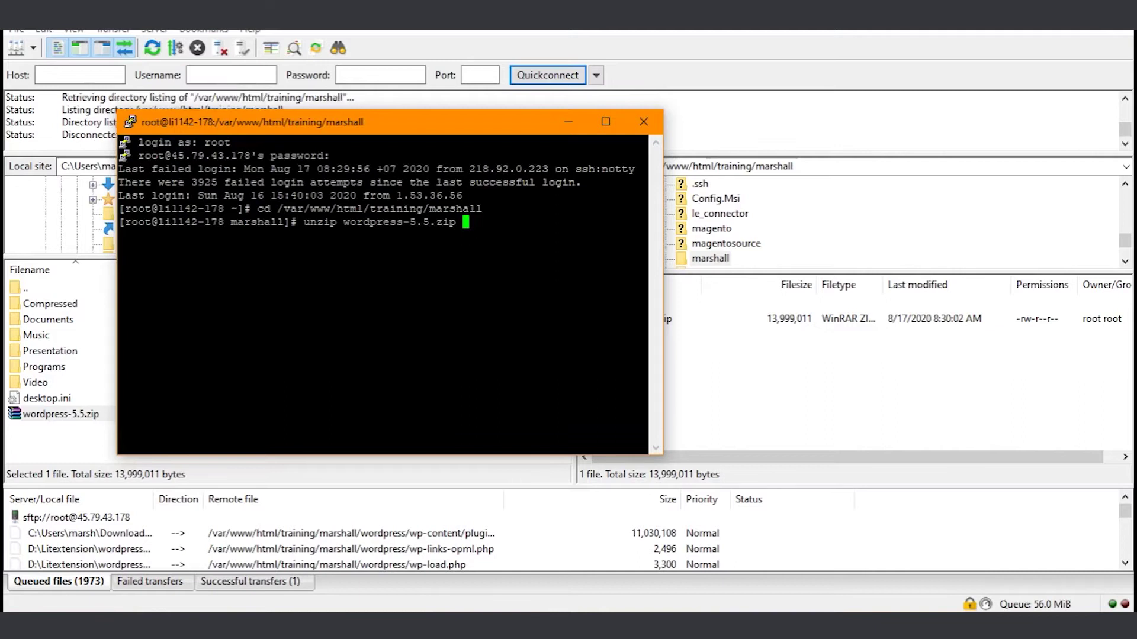
key("Return")
left_click(638, 126)
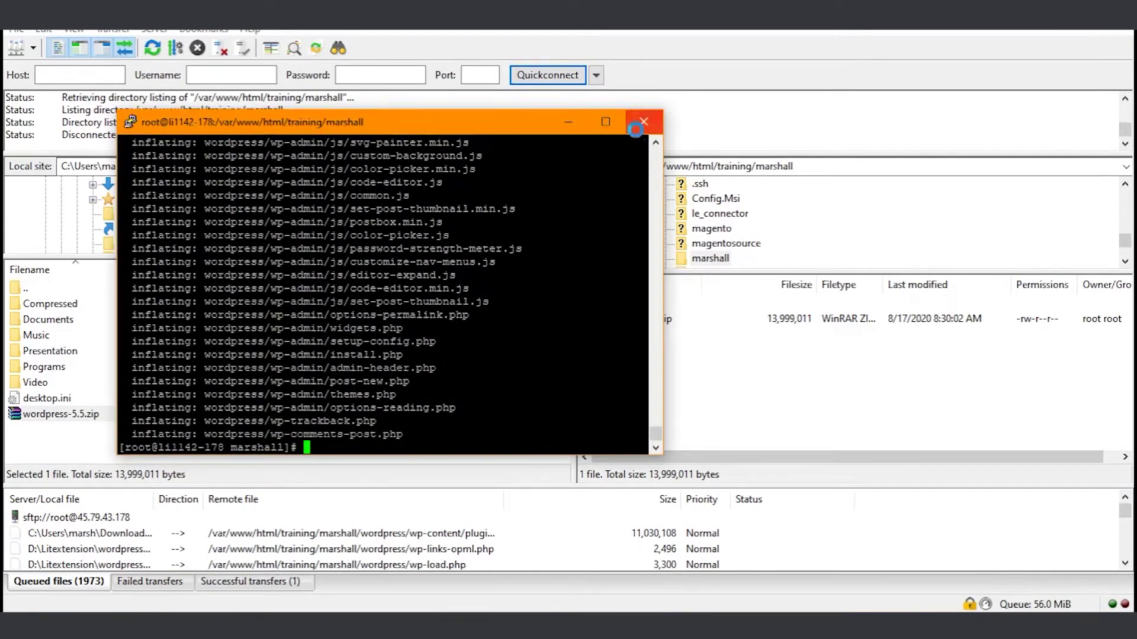
- Refresh the remote listing, enter the extracted wordpress folder and select wp-config-sample.php
left_click(595, 375)
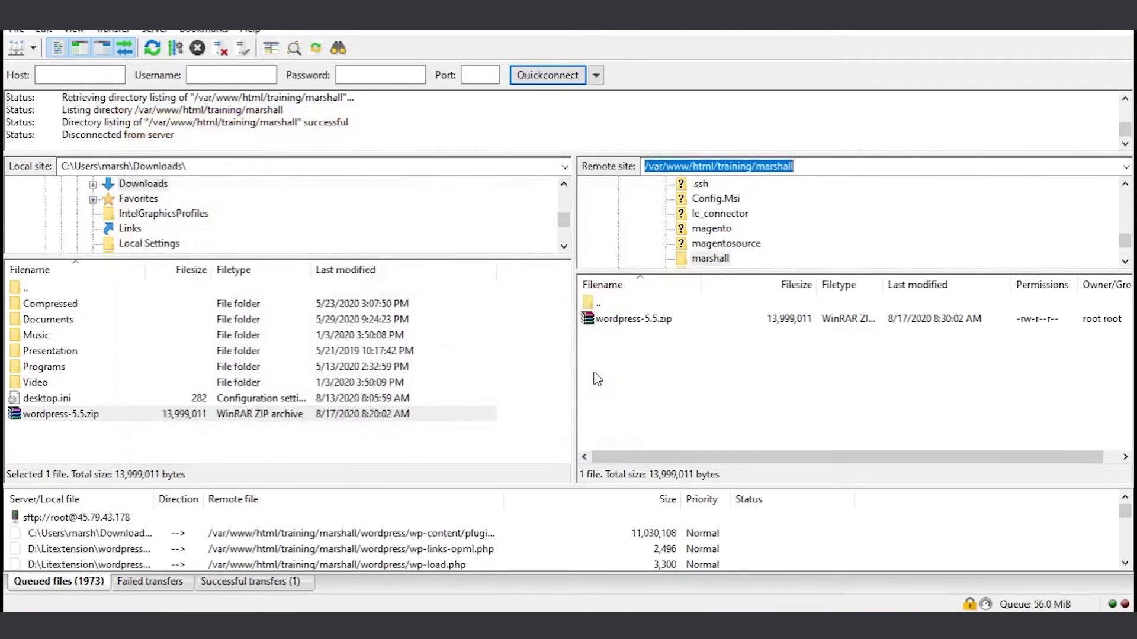
right_click(659, 365)
left_click(704, 489)
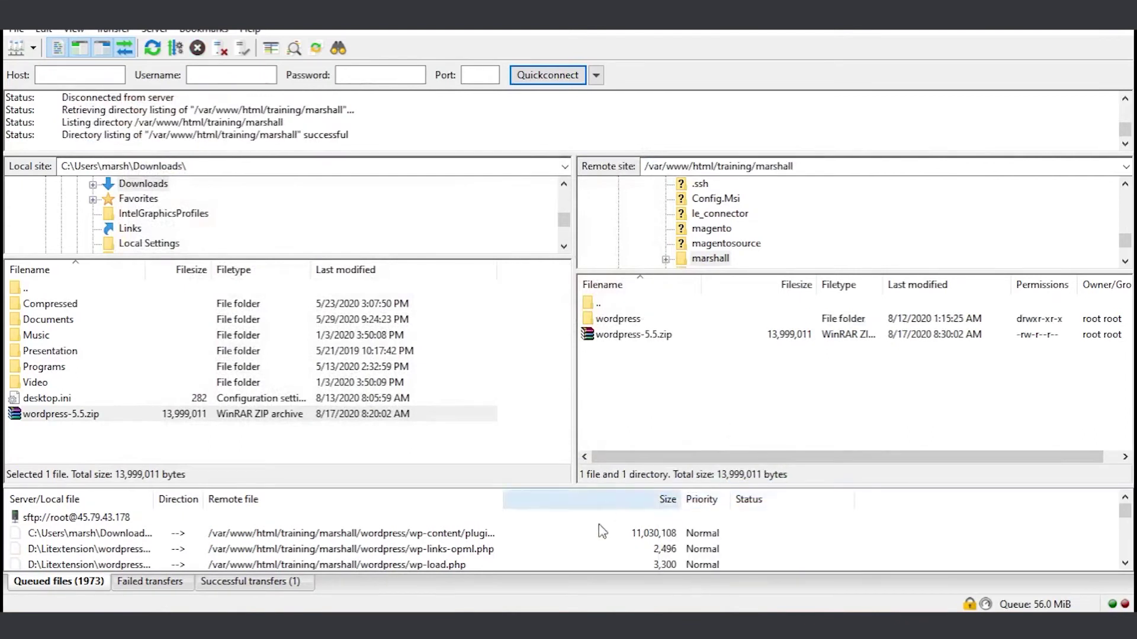
double_click(617, 318)
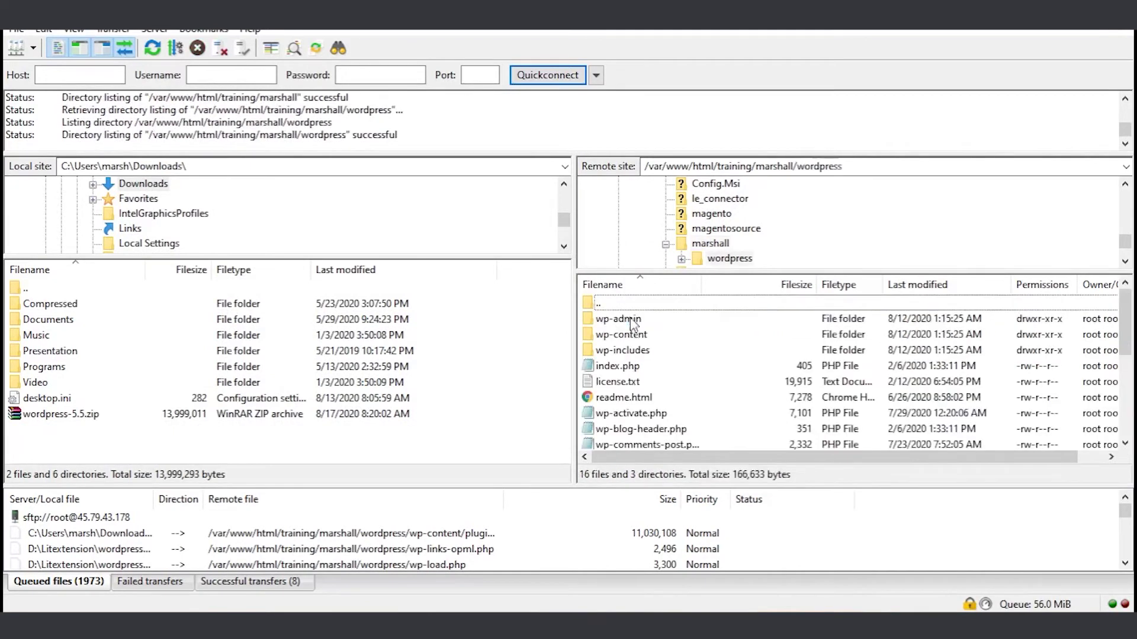
scroll(647, 396, "down", 2)
left_click(661, 398)
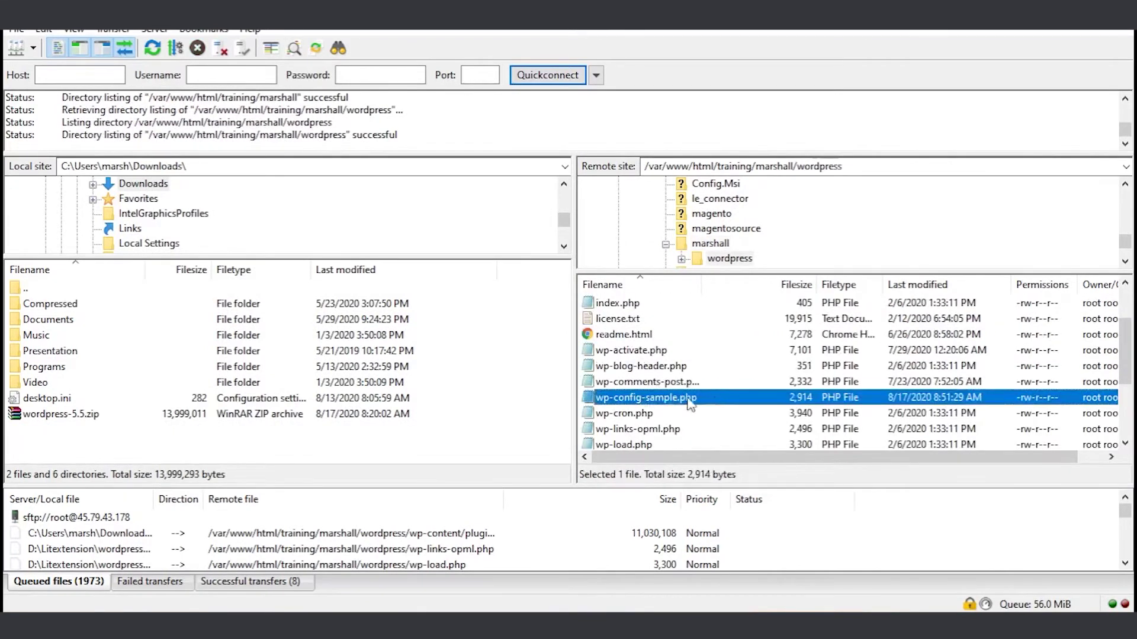
right_click(683, 402)
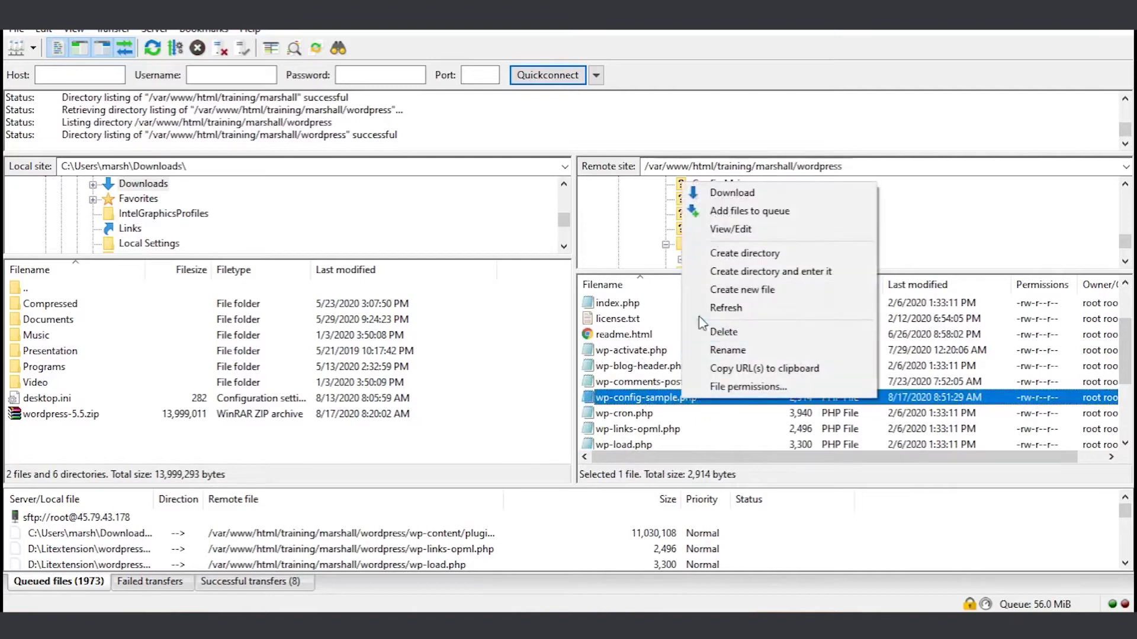
- Set DB_NAME to marshall_wpdemo, DB_USER to root and the database password in wp-config-sample.php, then save
left_click(729, 233)
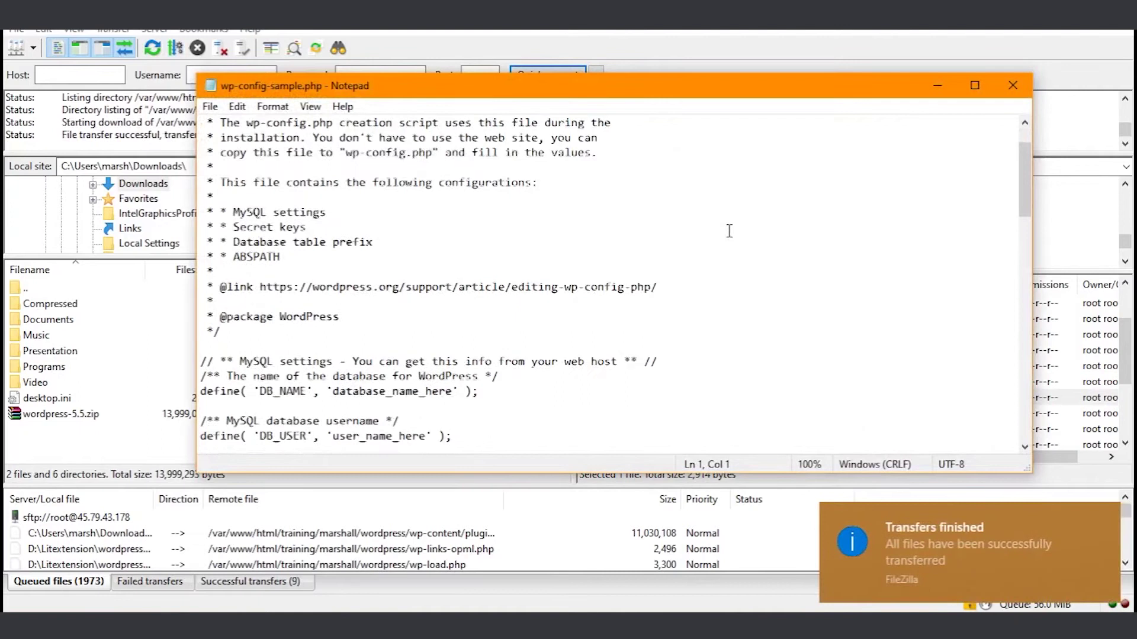
scroll(729, 231, "down", 3)
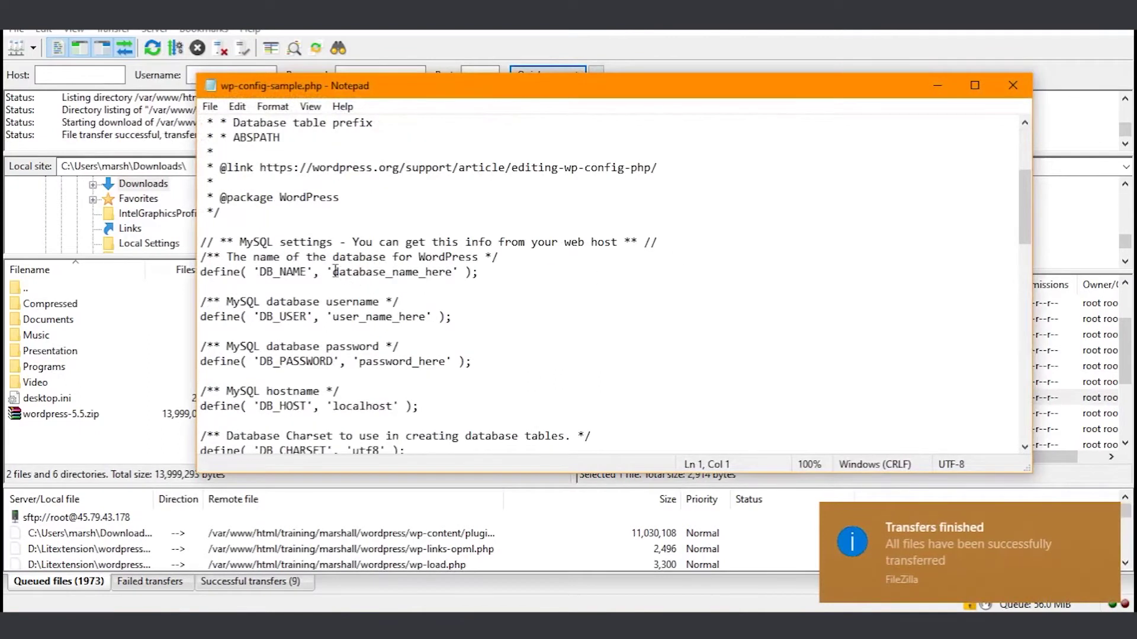
left_click_drag(334, 272, 453, 272)
type("mars")
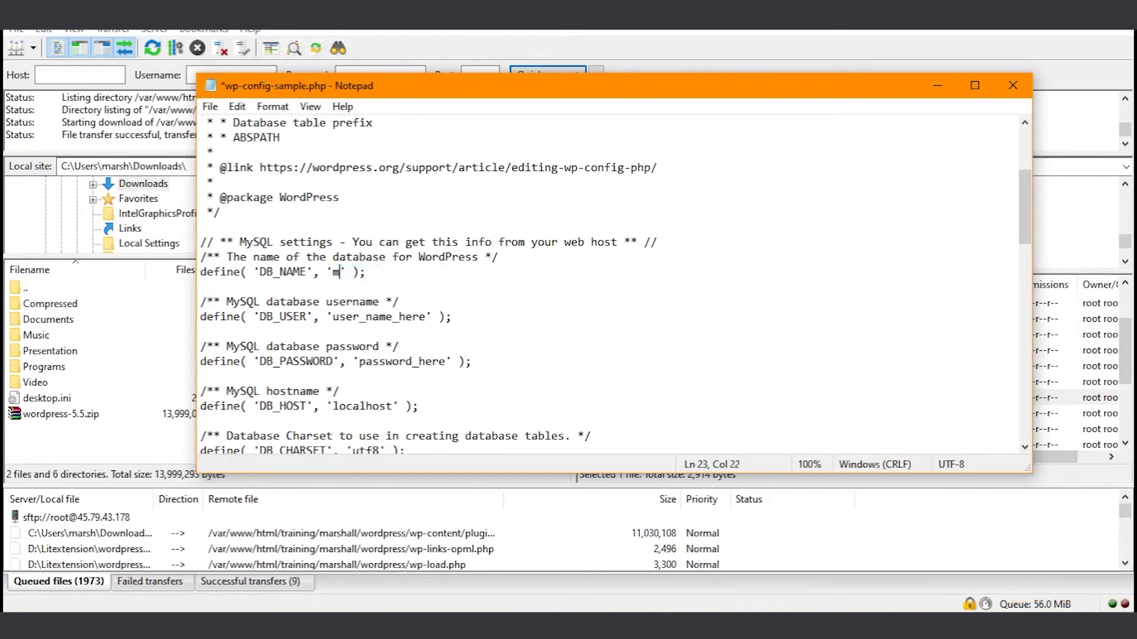
type("hall_wpdemo")
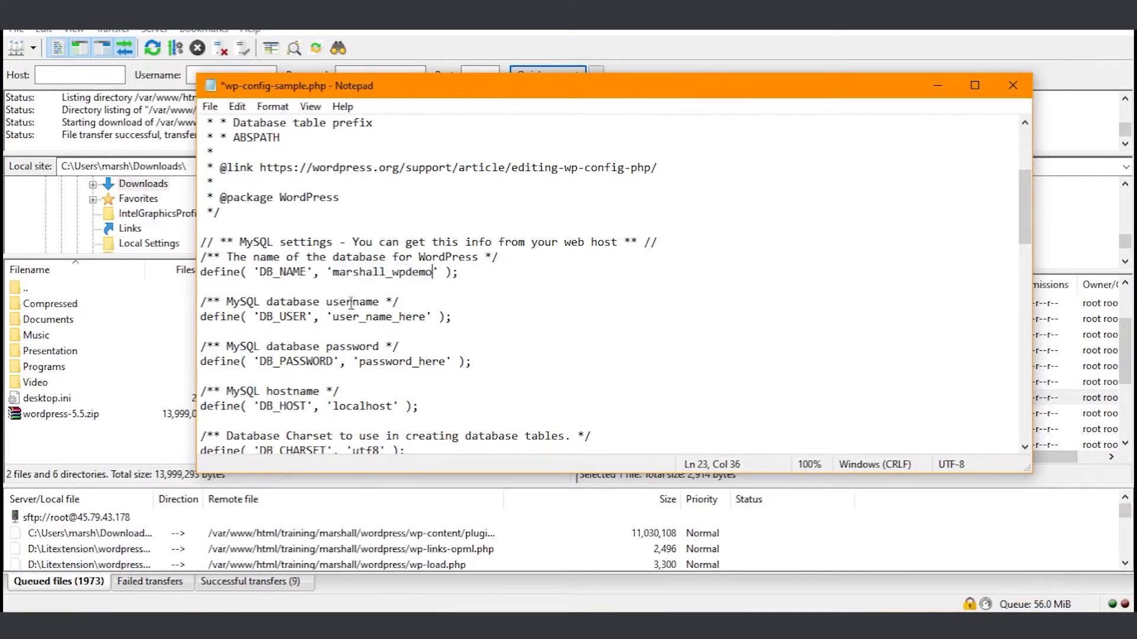
left_click_drag(336, 314, 424, 314)
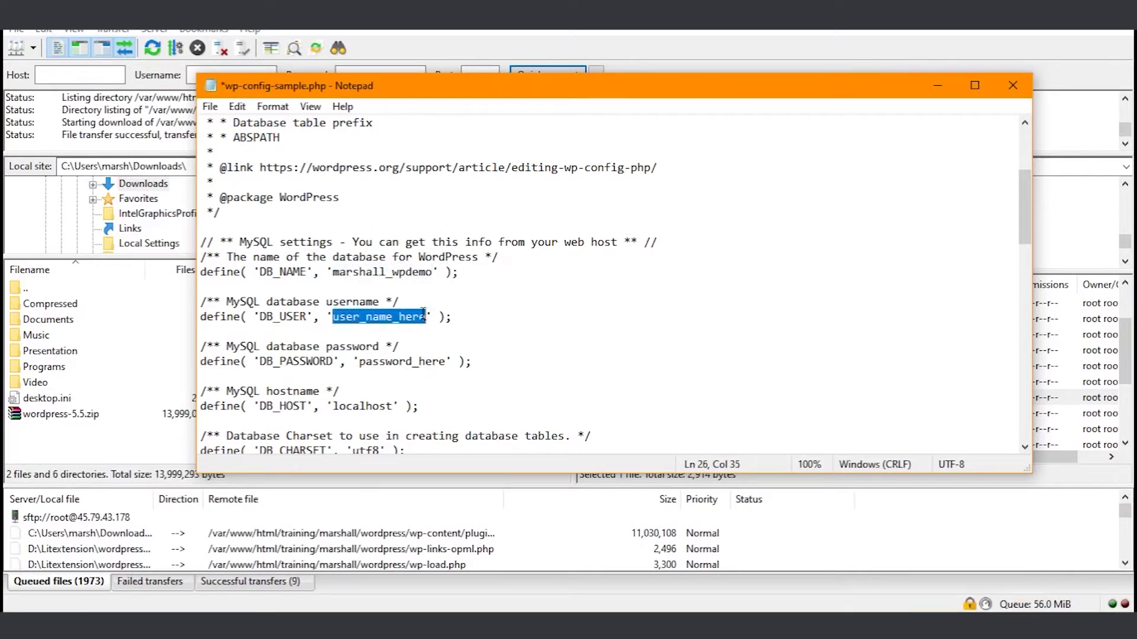
type("root")
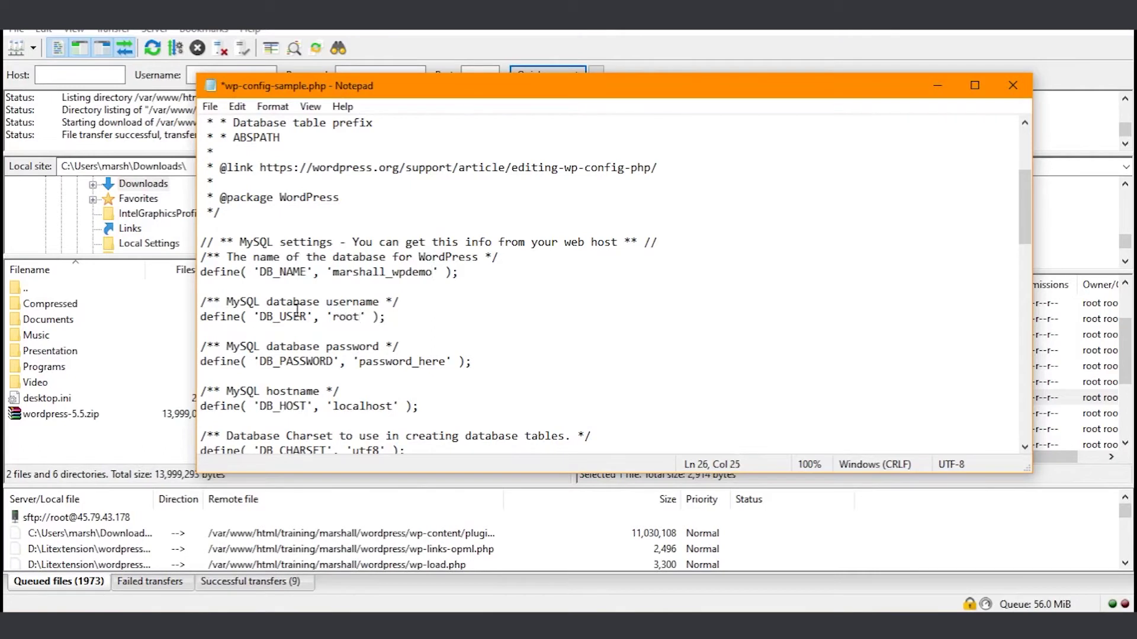
left_click_drag(357, 364, 447, 363)
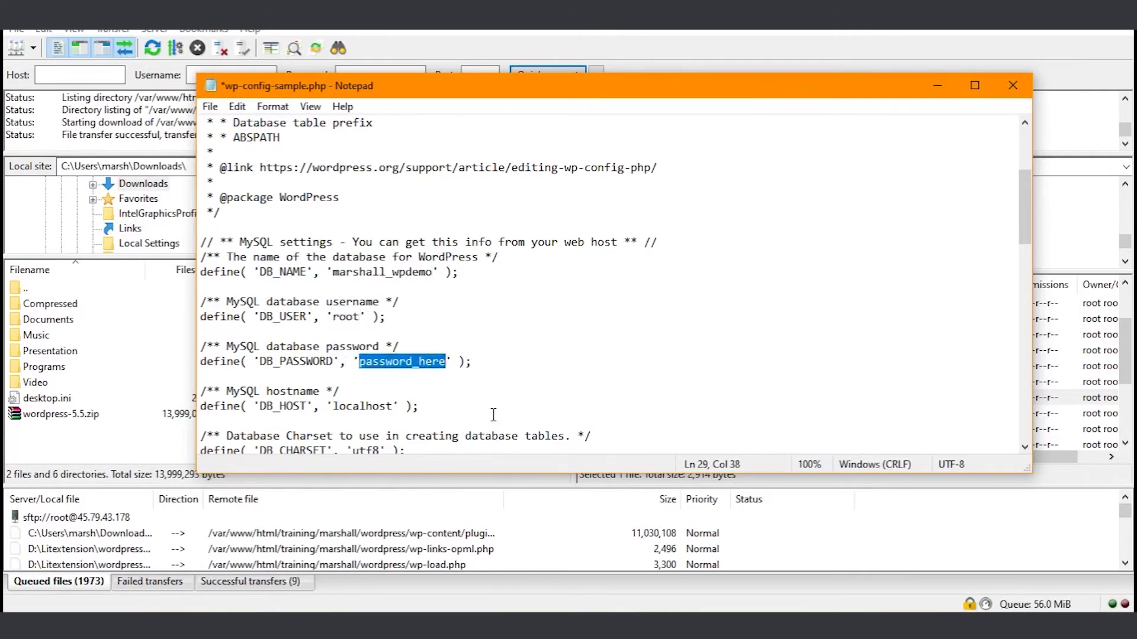
type("r")
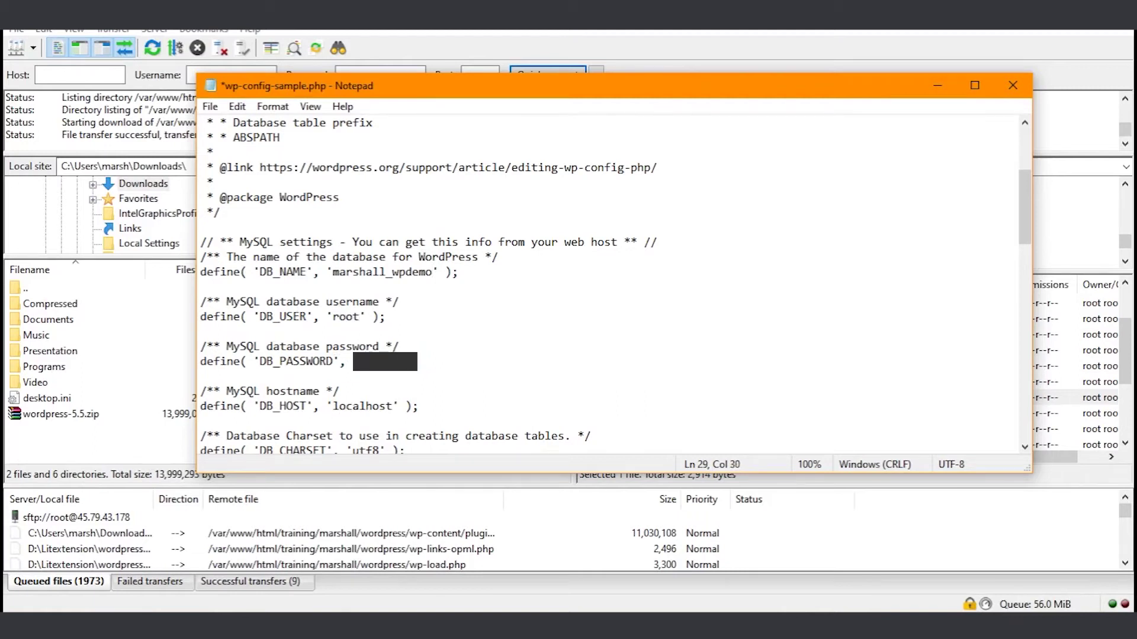
scroll(362, 355, "down", 1)
double_click(362, 347)
left_click(211, 107)
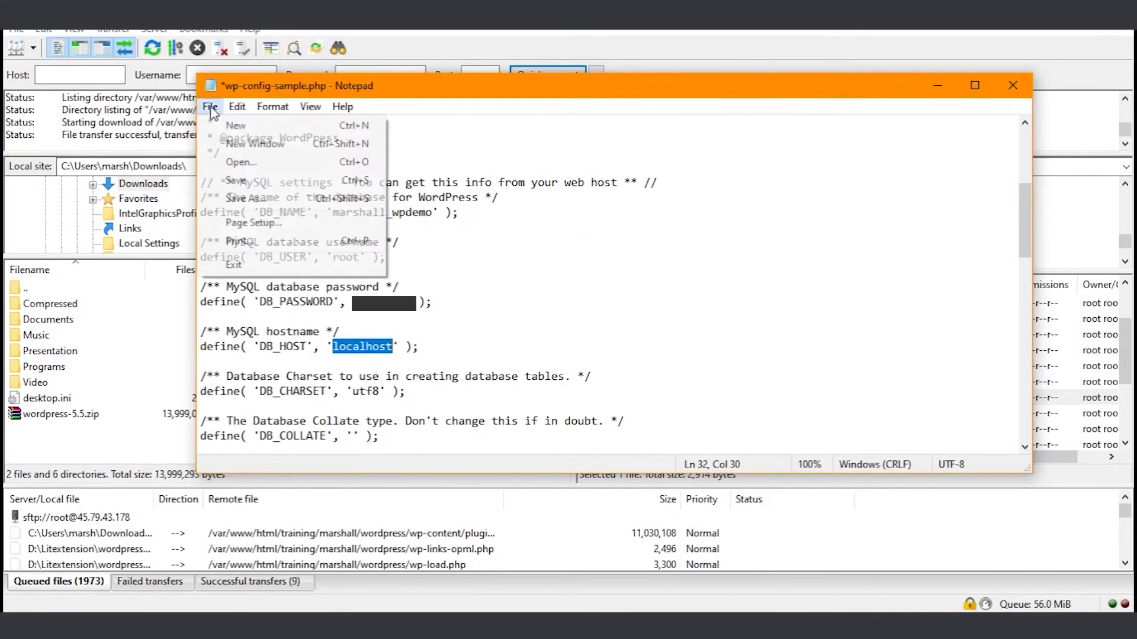
left_click(232, 181)
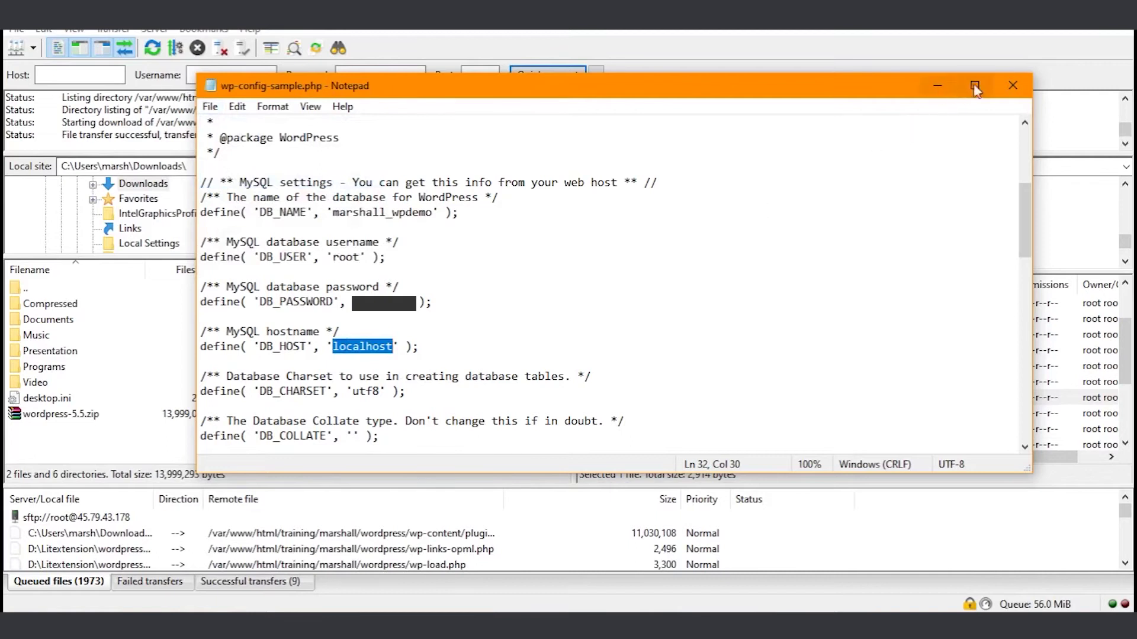
- Upload the edited config back to the server and rename it to wp-config.php
left_click(1012, 85)
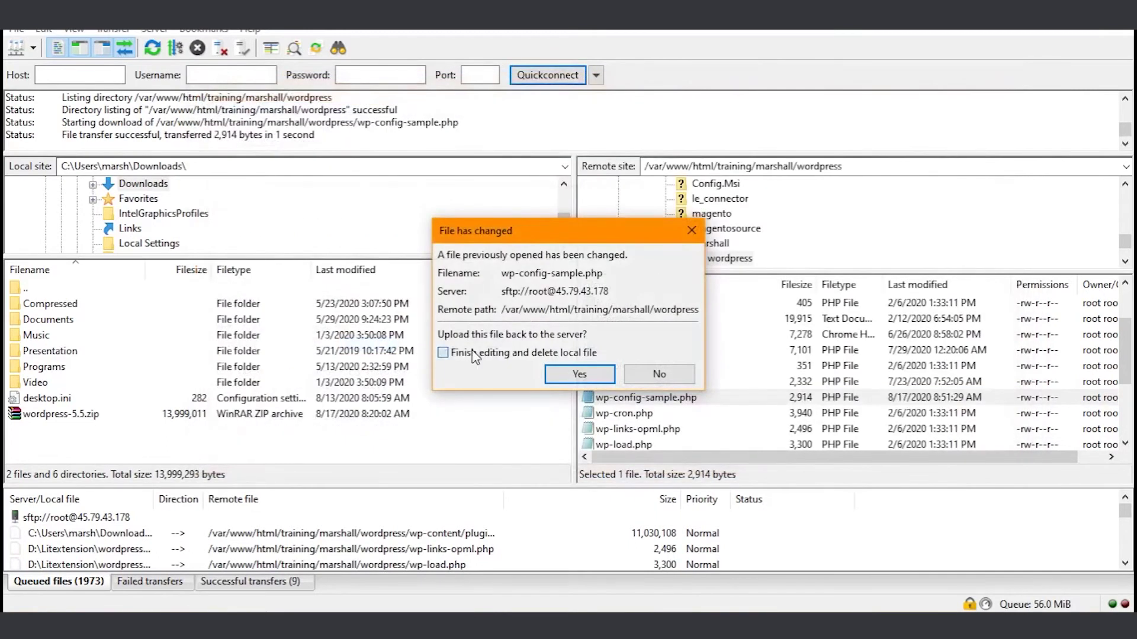
left_click(579, 375)
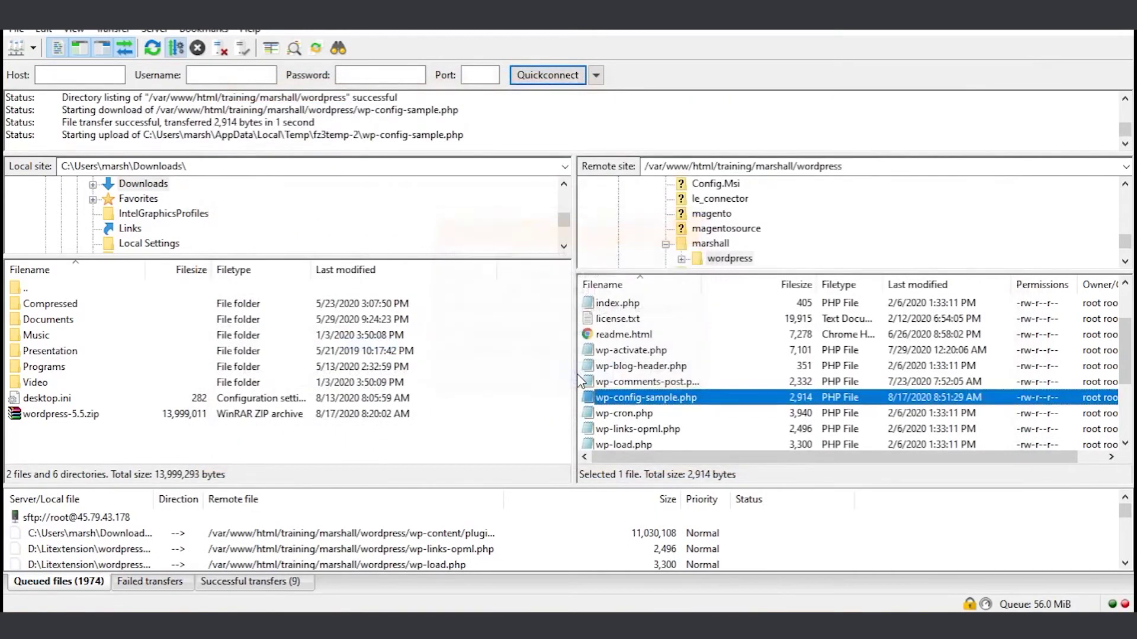
left_click(651, 402)
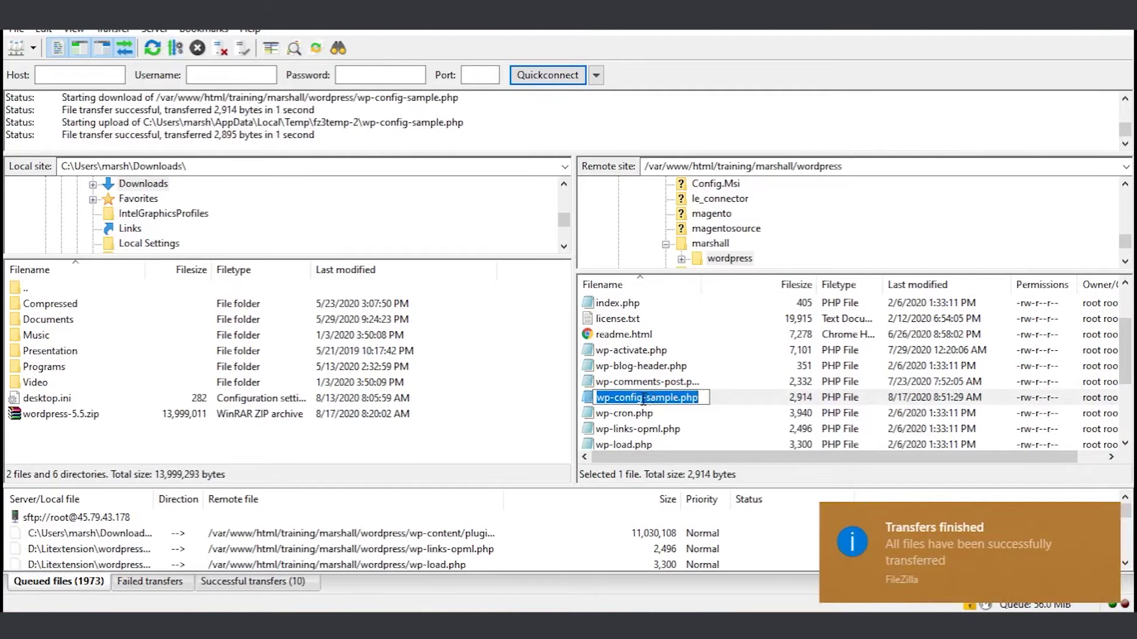
left_click(644, 399)
left_click_drag(644, 397, 676, 401)
key("BackSpace")
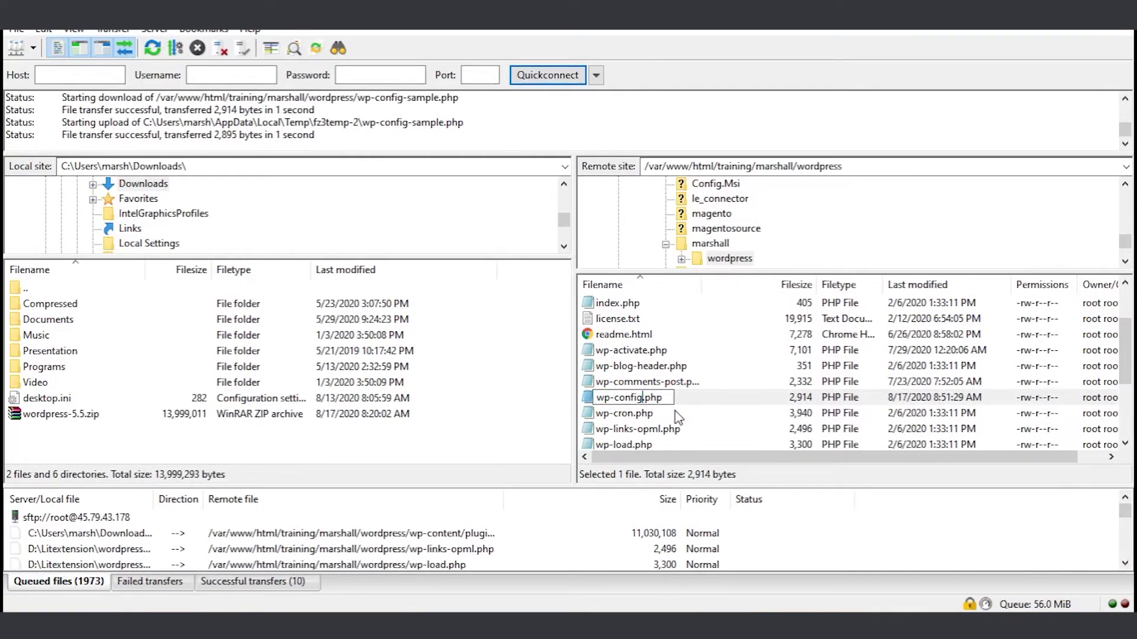
key("Return")
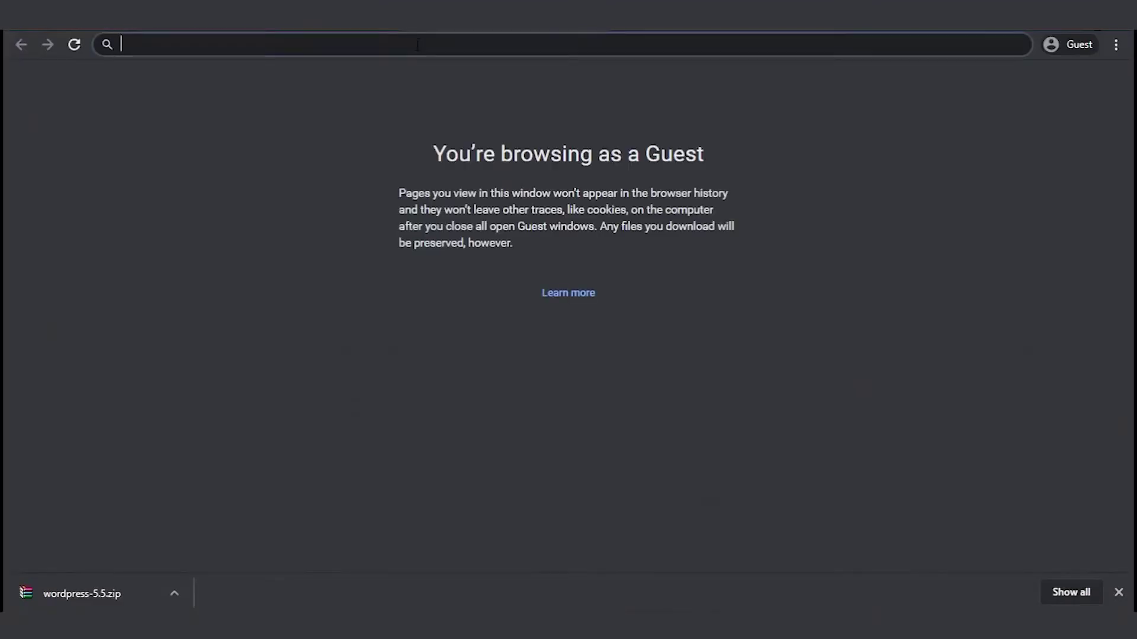
- Load 45.79.43.178/training/marshall/wordpress/wp-admin/install.php and install WordPress with site title and admin details
type("45.79.43.178")
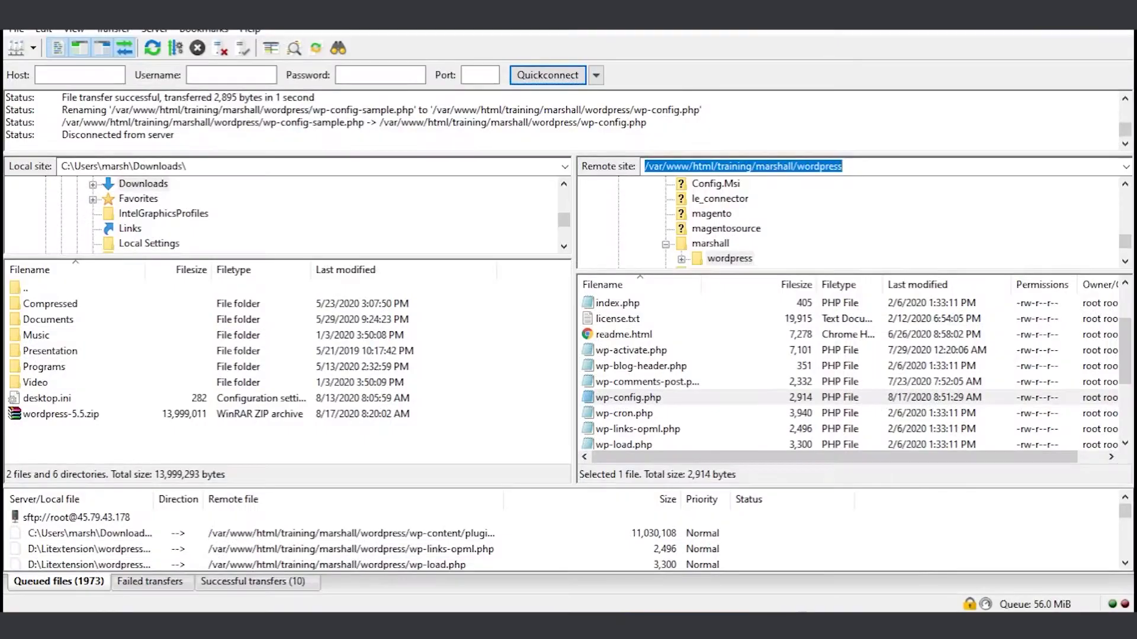
left_click(752, 167)
left_click_drag(715, 167, 841, 167)
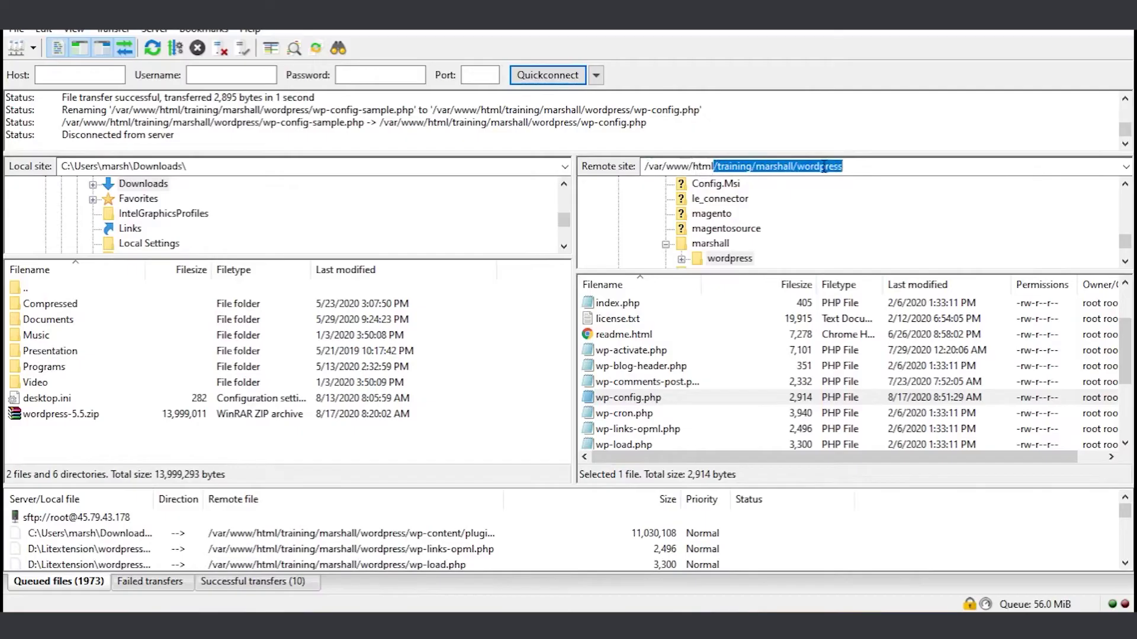
right_click(823, 164)
left_click(861, 220)
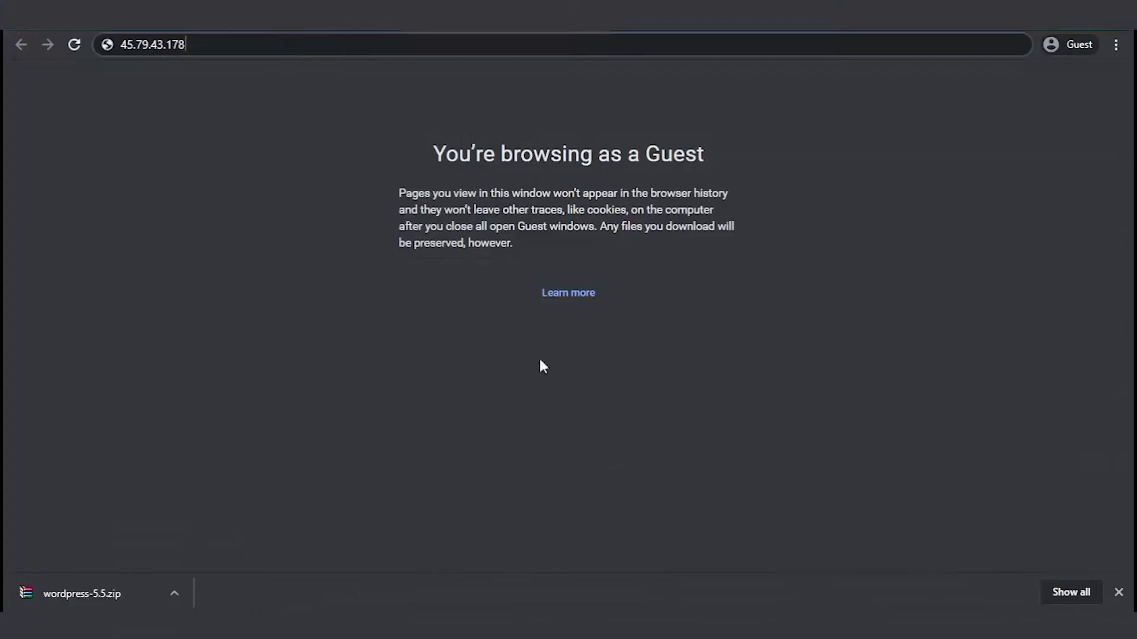
right_click(340, 45)
left_click(397, 147)
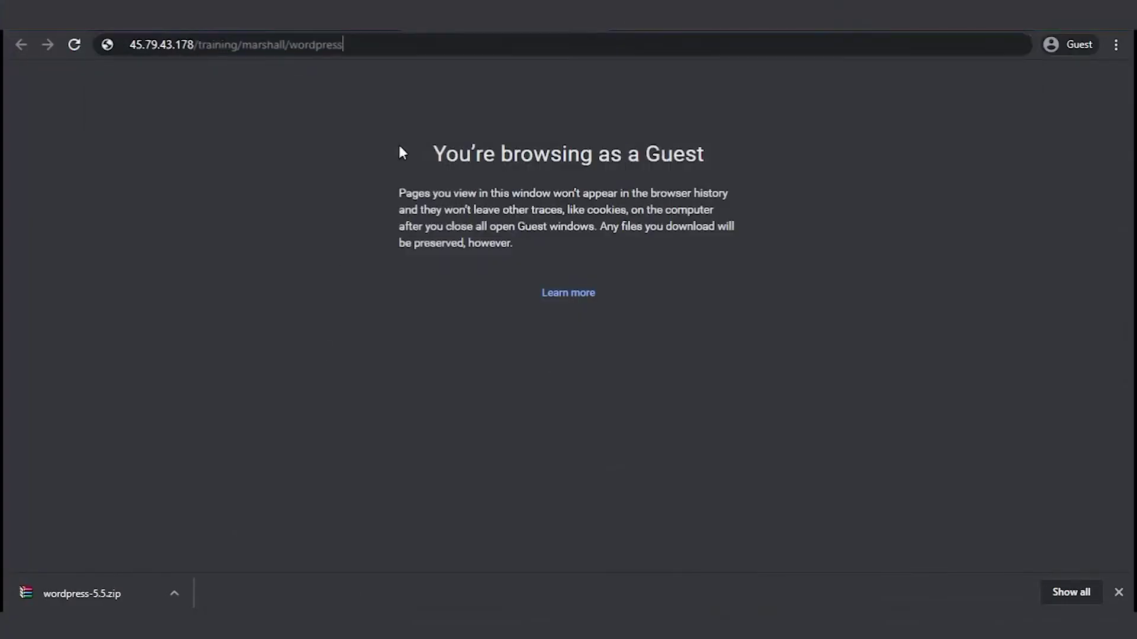
type("/")
type("wp")
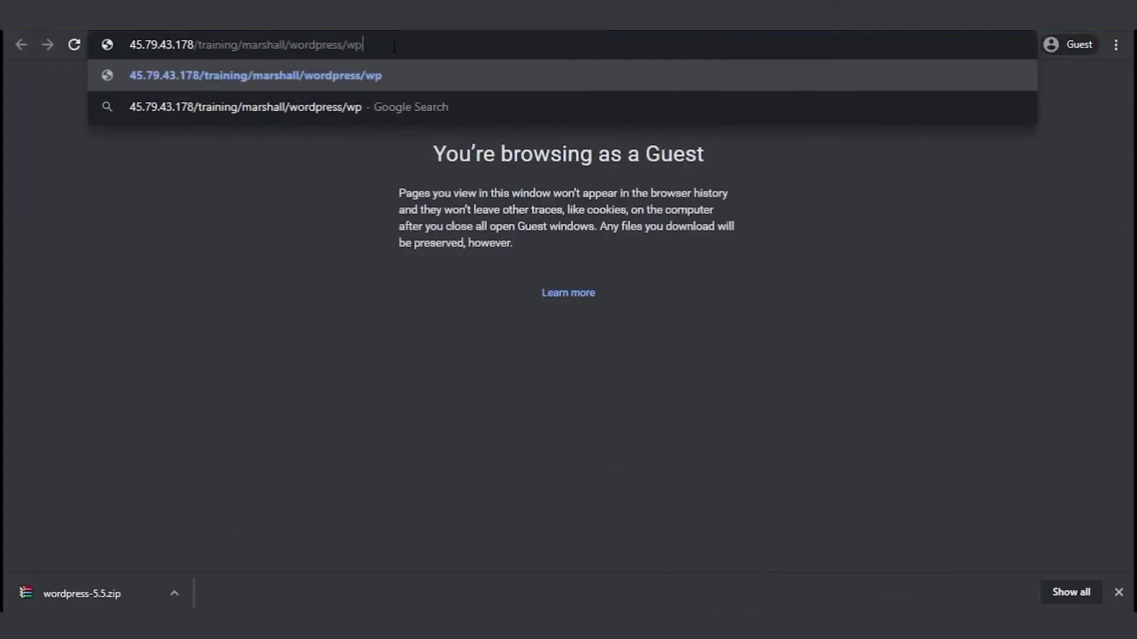
type("-admin/install.php")
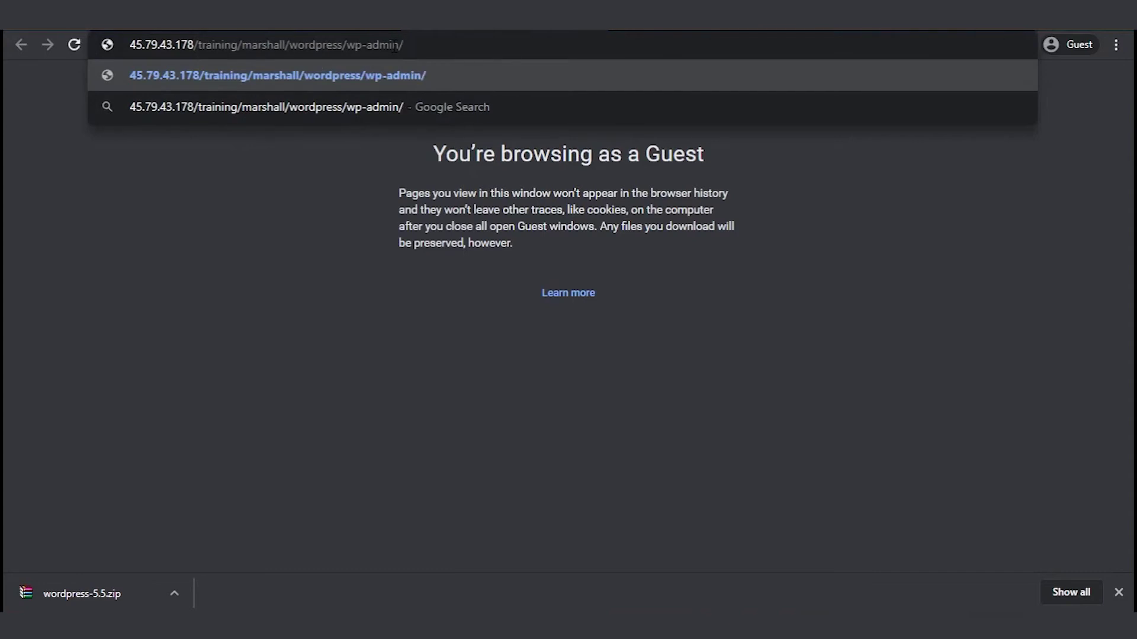
key("Return")
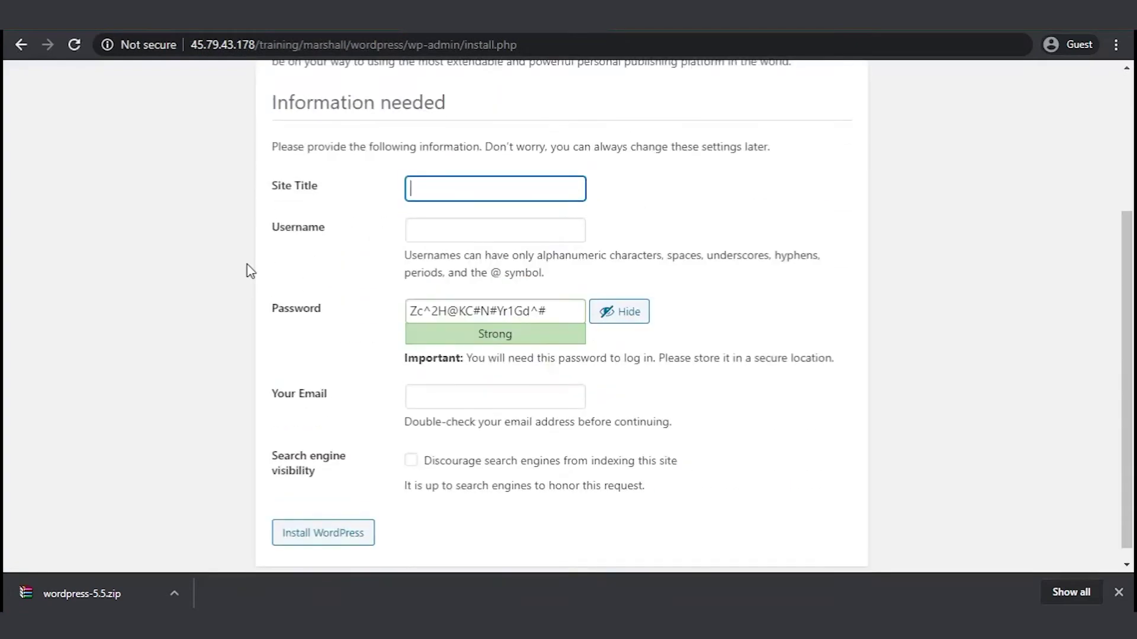
type("Enter your site ti")
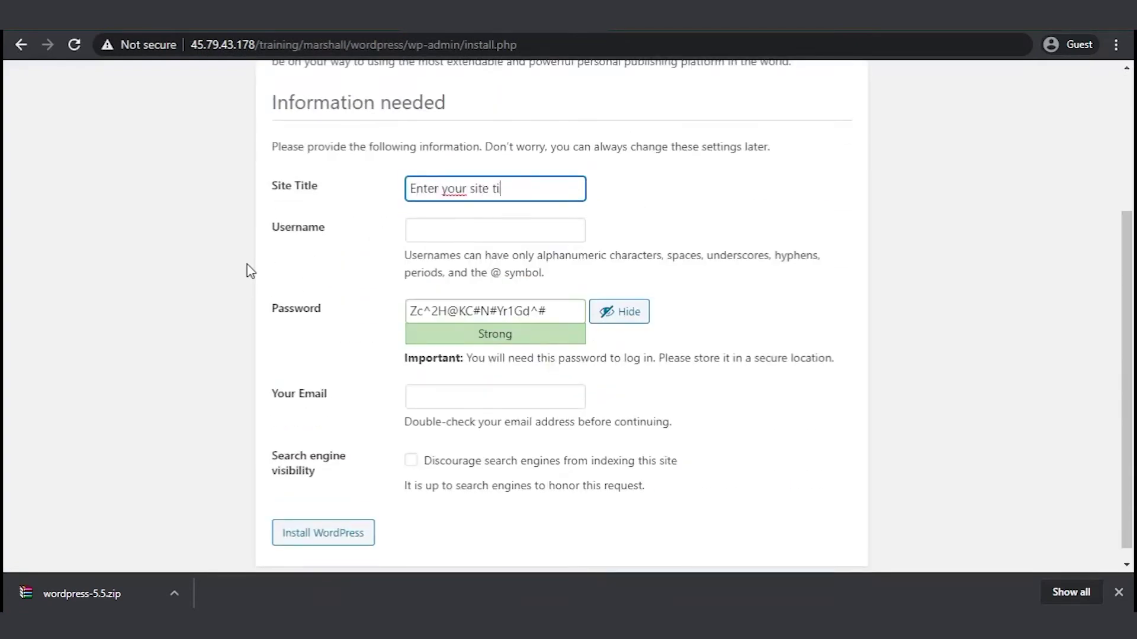
type("tle here")
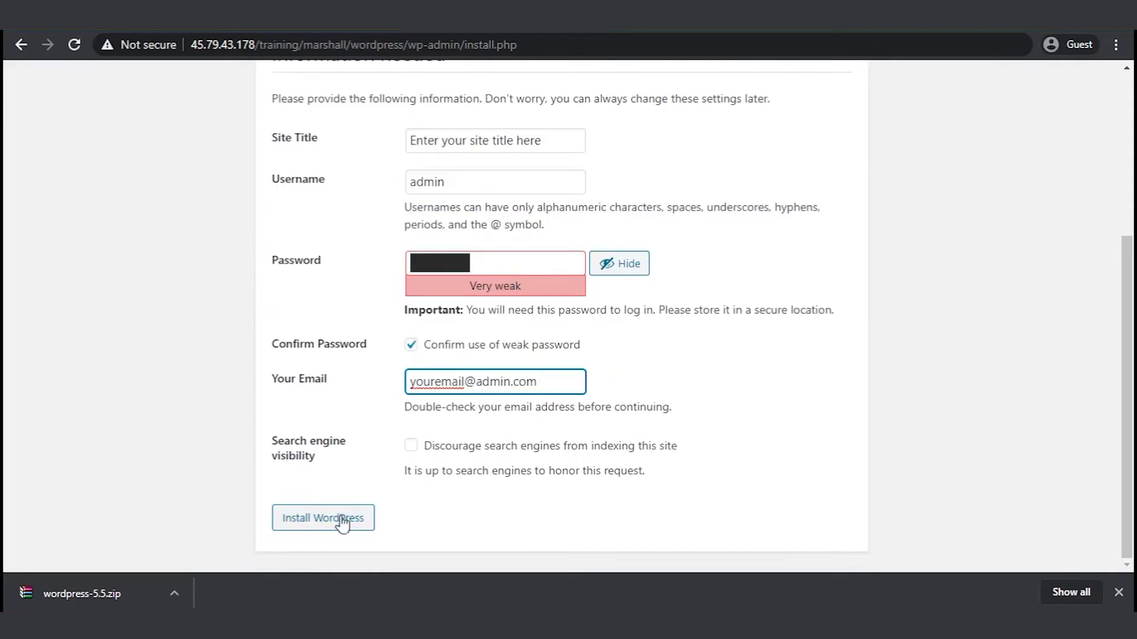
left_click(342, 524)
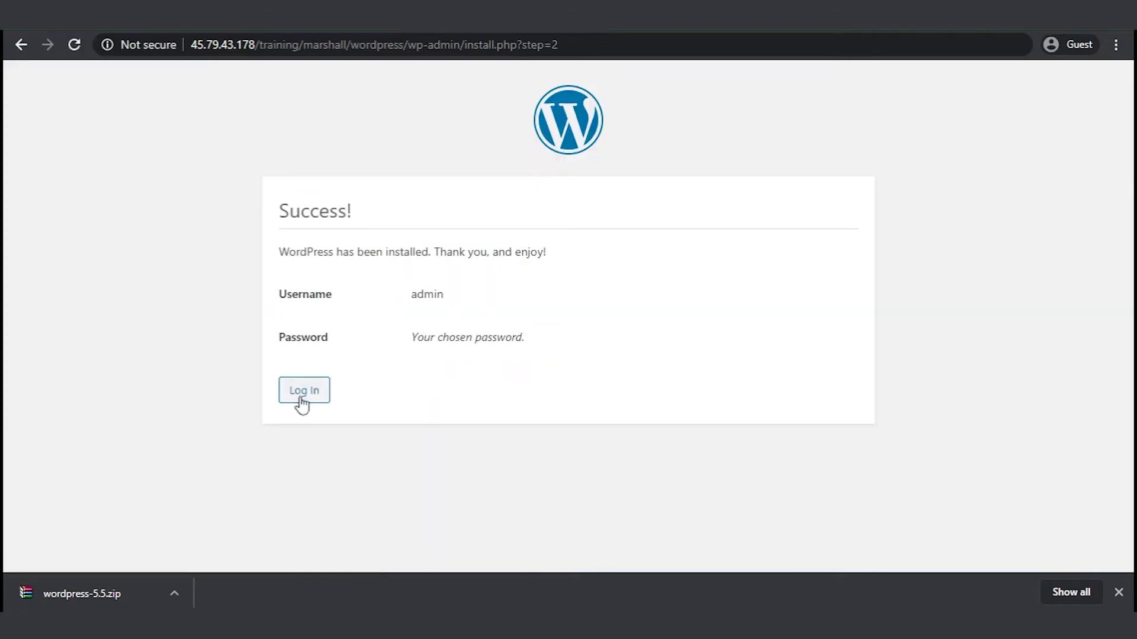
- Log into WordPress as admin with the account password to reach the Dashboard
left_click(302, 395)
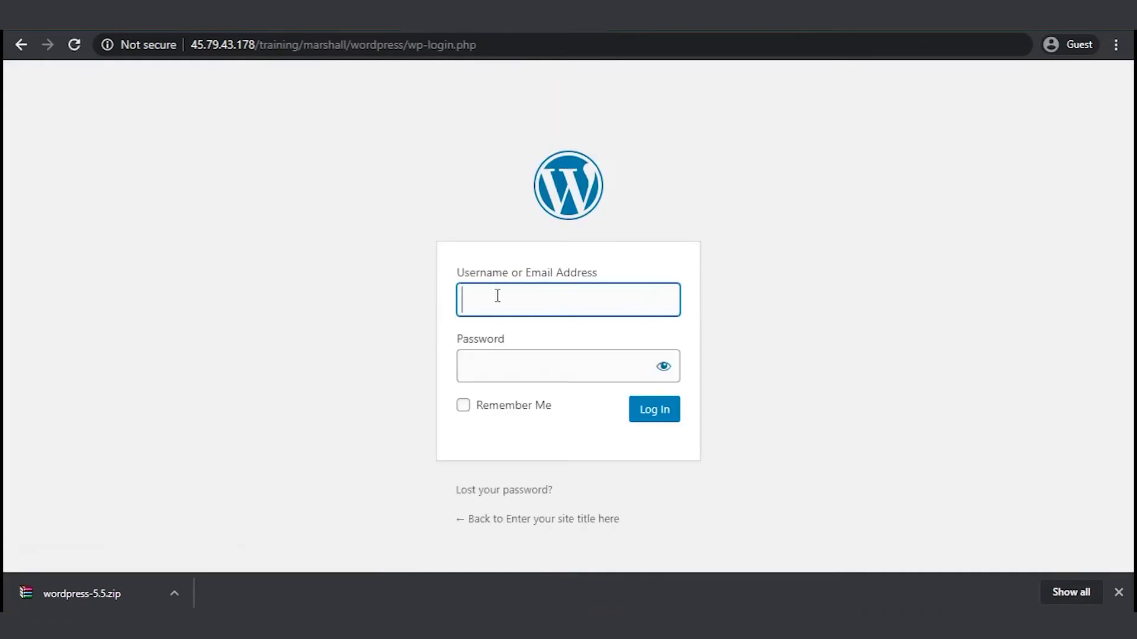
type("admin")
left_click(504, 358)
type("••")
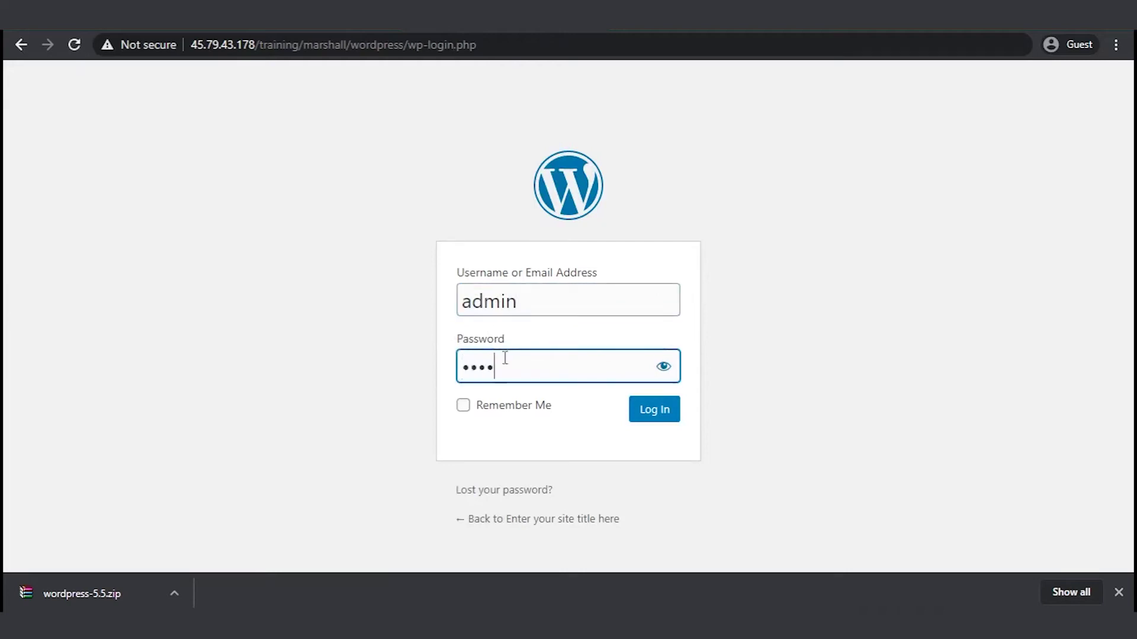
key("Return")
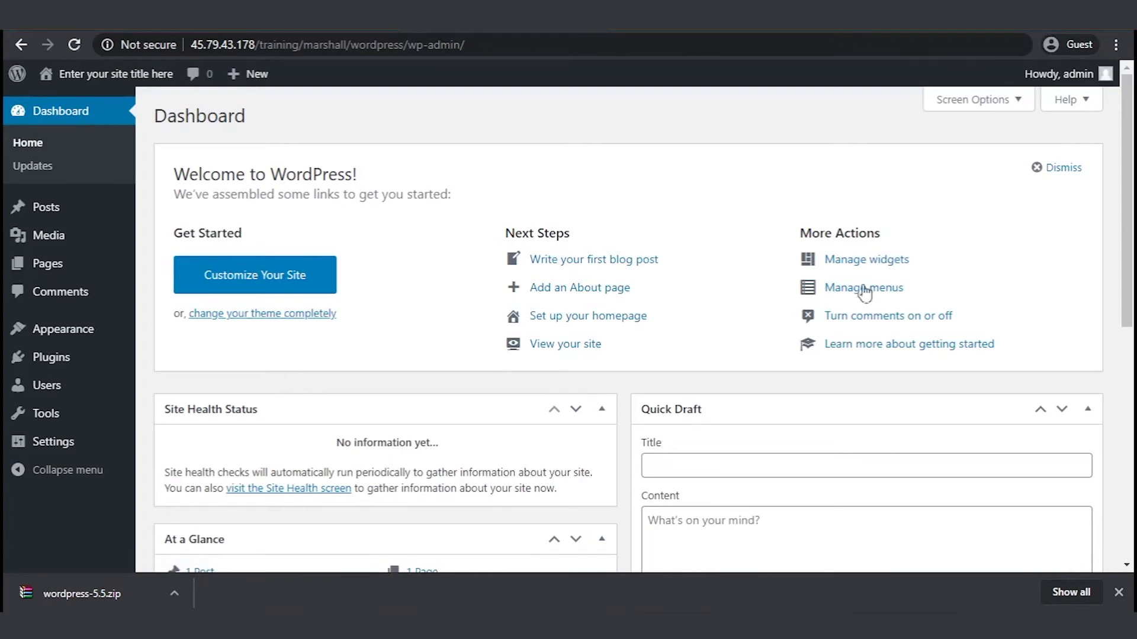
left_click_drag(1133, 260, 1132, 329)
- Download woocommerce.4.3.3.zip from wordpress.org/plugins/woocommerce in a new Chrome window, then return to FileZilla
key("ctrl+n")
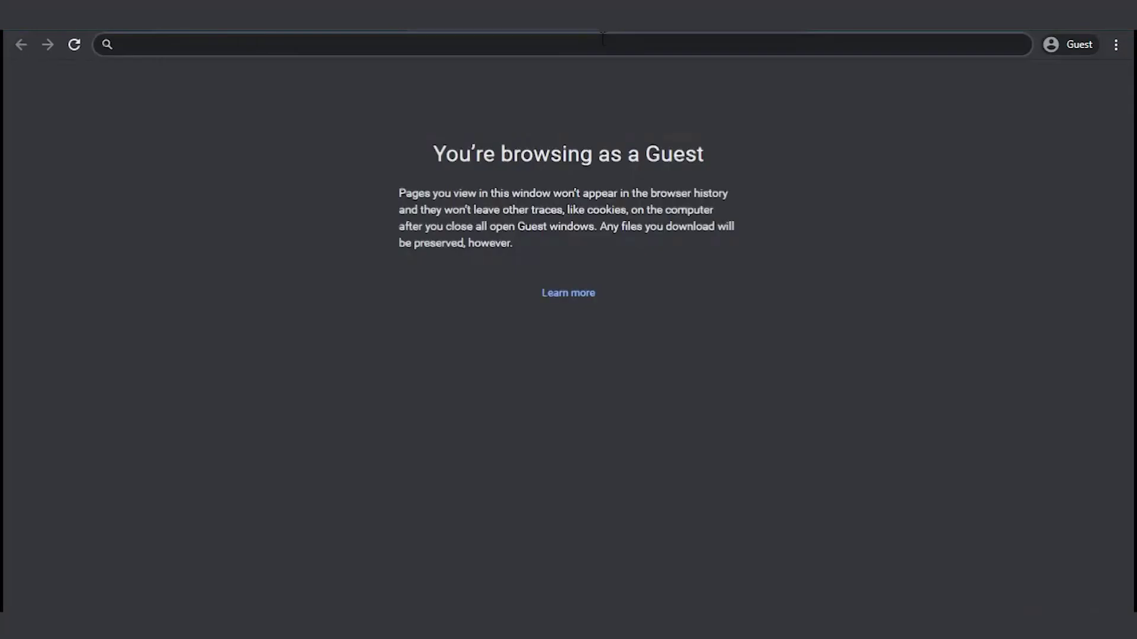
type("wordpress.org/plugins/wpo")
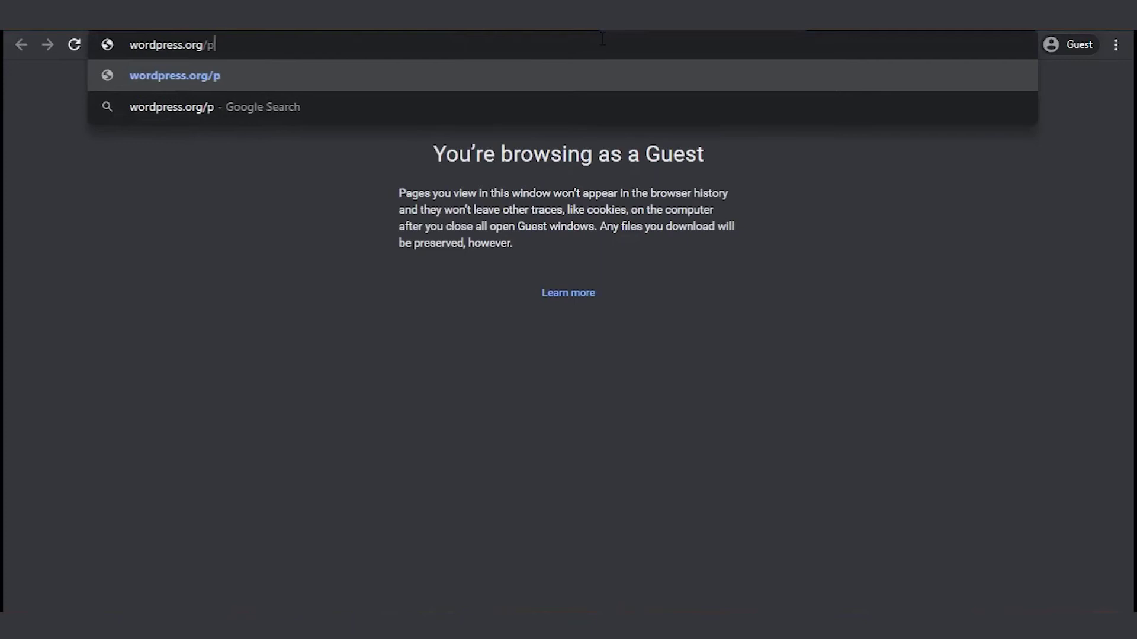
key("BackSpace")
key("BackSpace")
type("oocommerce")
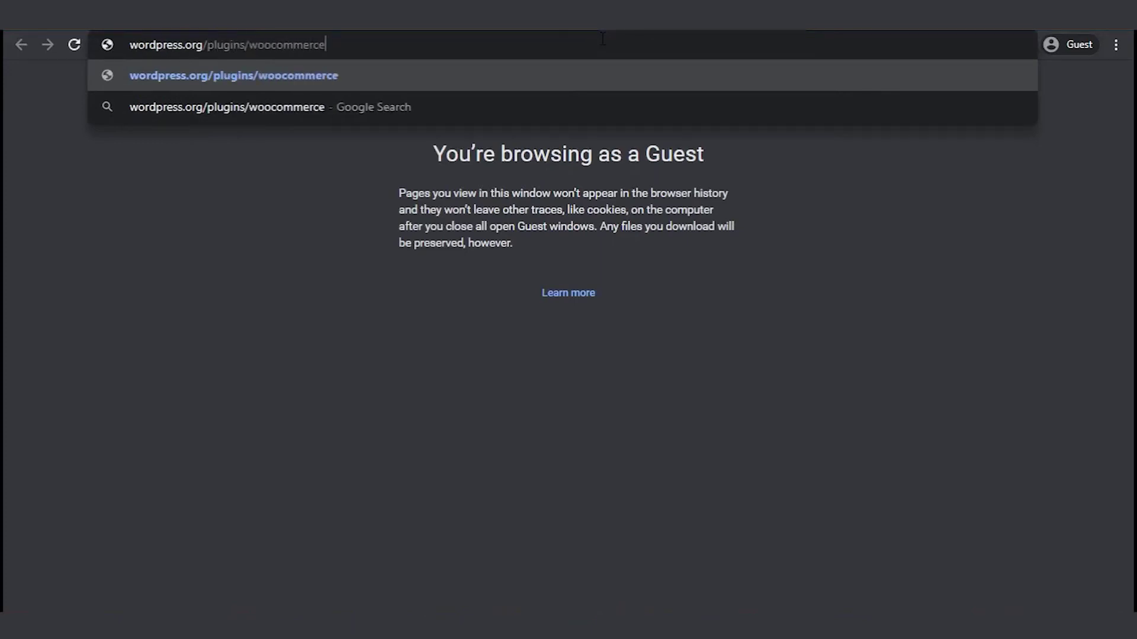
key("Return")
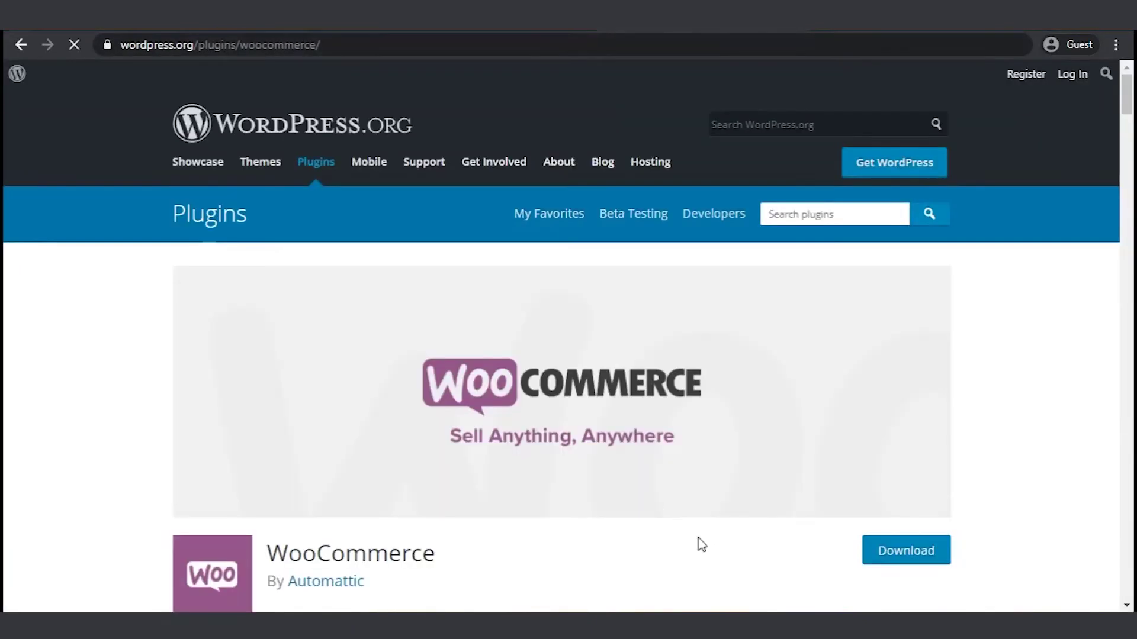
left_click(909, 549)
scroll(700, 436, "down", 2)
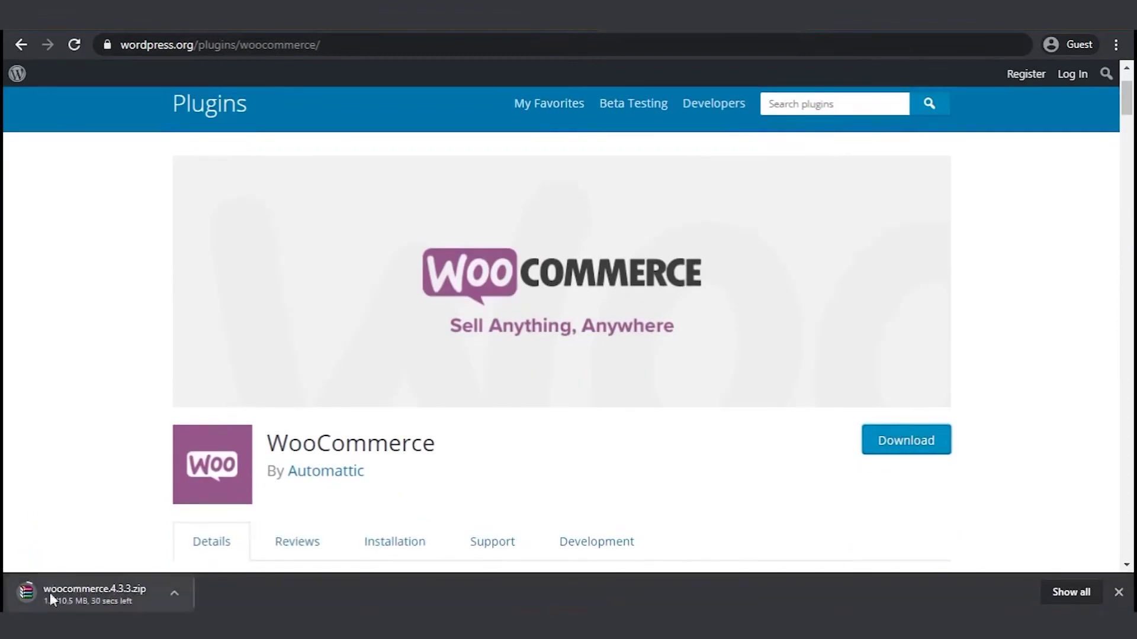
key("alt+Tab")
- Refresh FileZilla's local file list so the downloaded woocommerce.4.3.3.zip appears
right_click(471, 382)
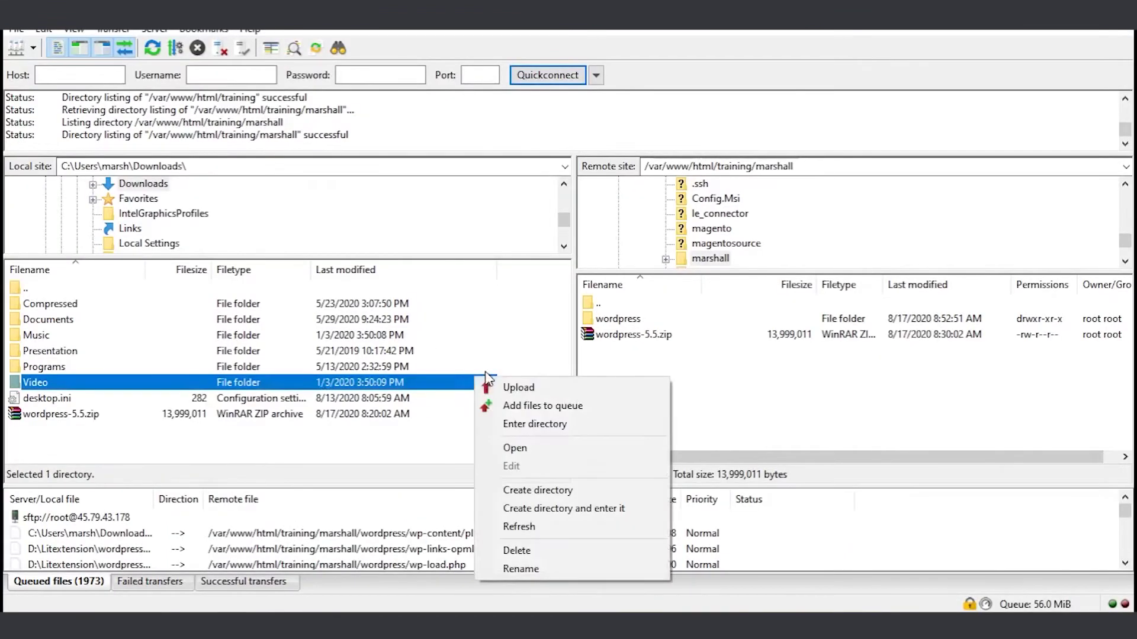
right_click(366, 452)
left_click(414, 392)
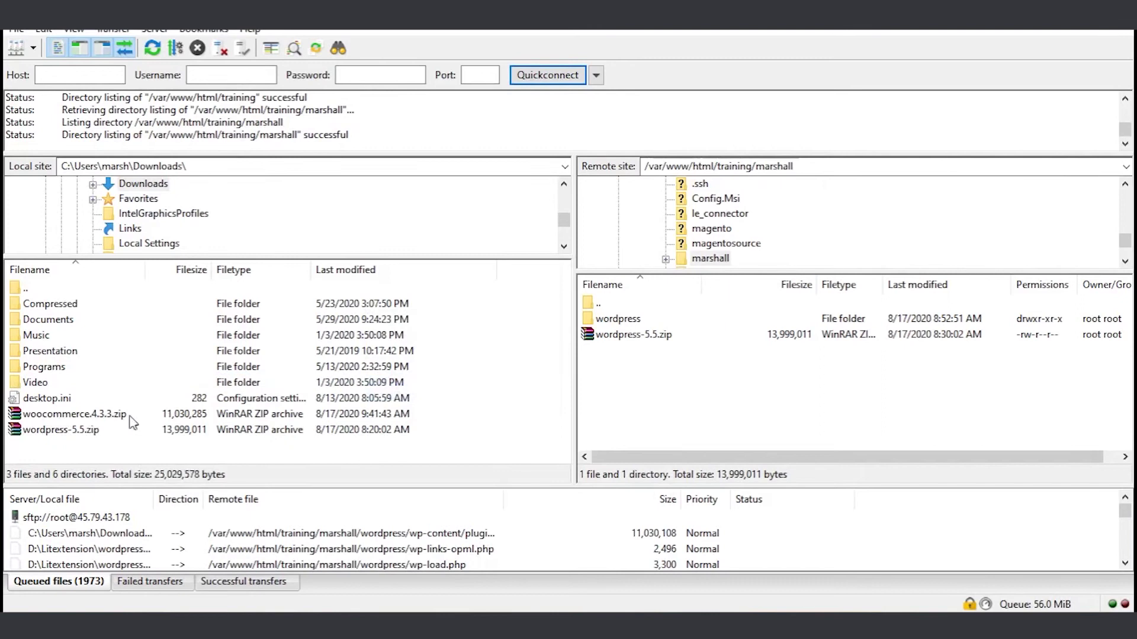
right_click(99, 416)
left_click(408, 452)
- Upload woocommerce.4.3.3.zip into the remote wordpress/wp-content/plugins folder
double_click(639, 323)
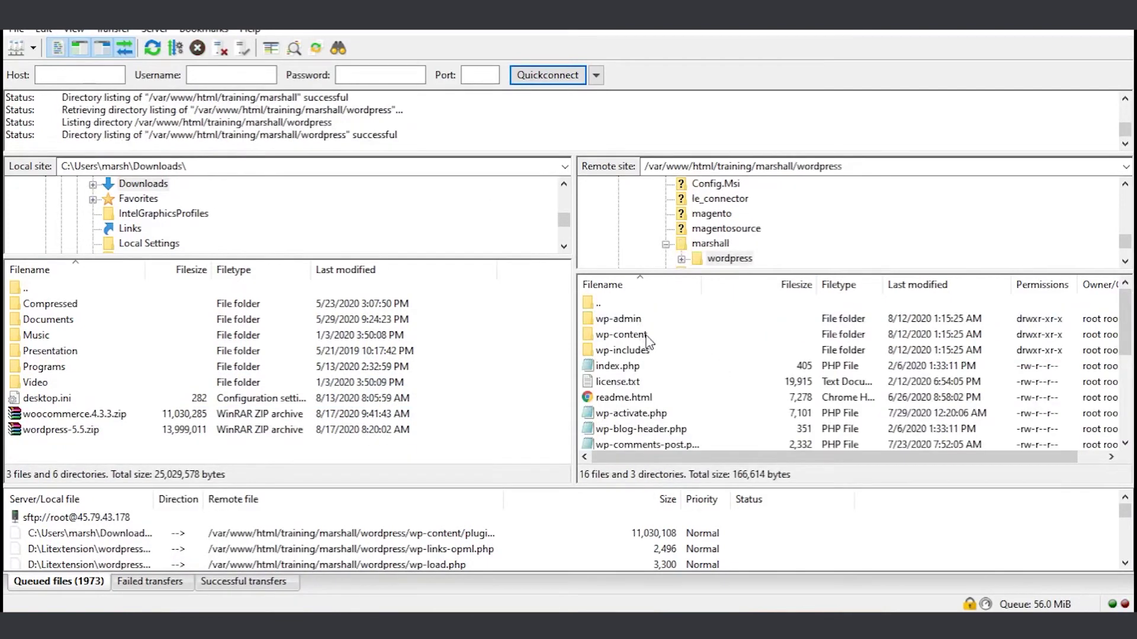
double_click(646, 336)
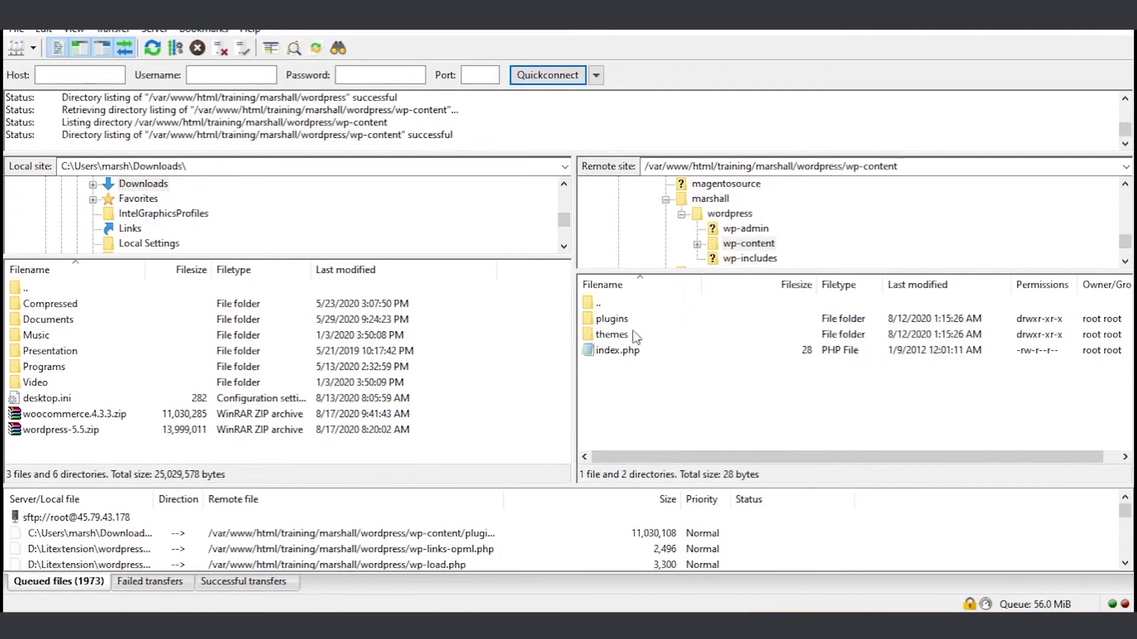
double_click(623, 320)
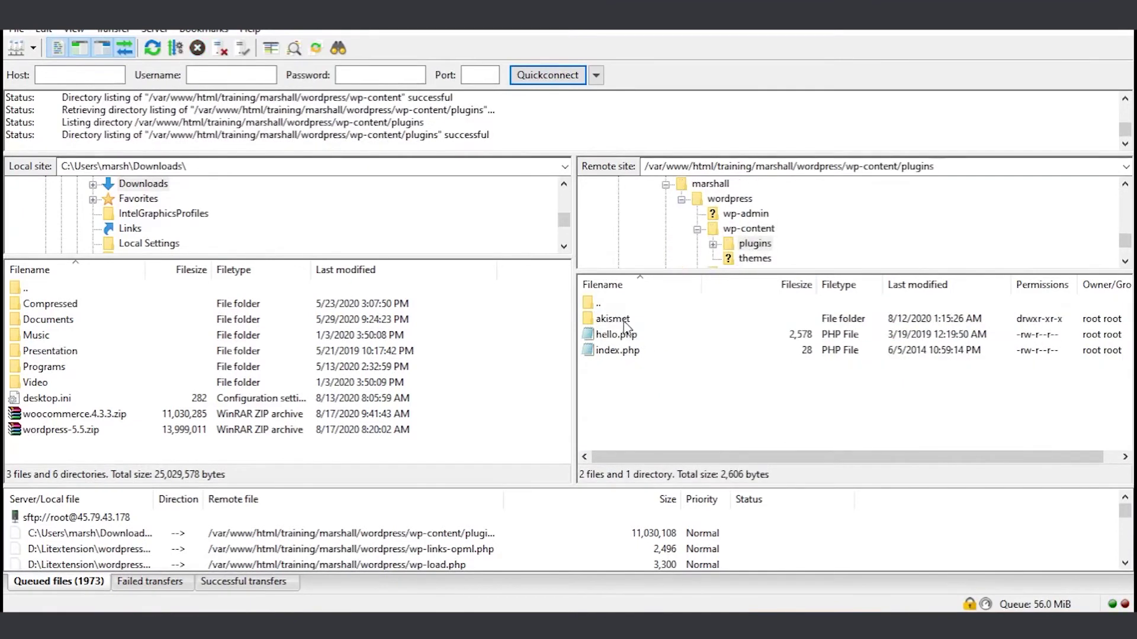
right_click(52, 415)
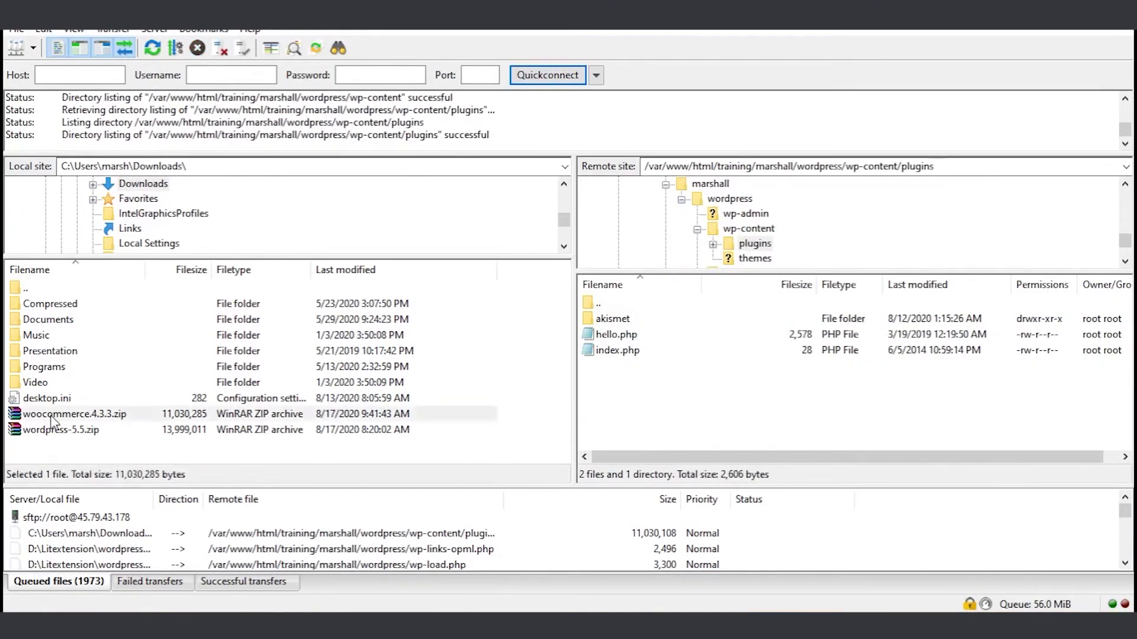
left_click(92, 426)
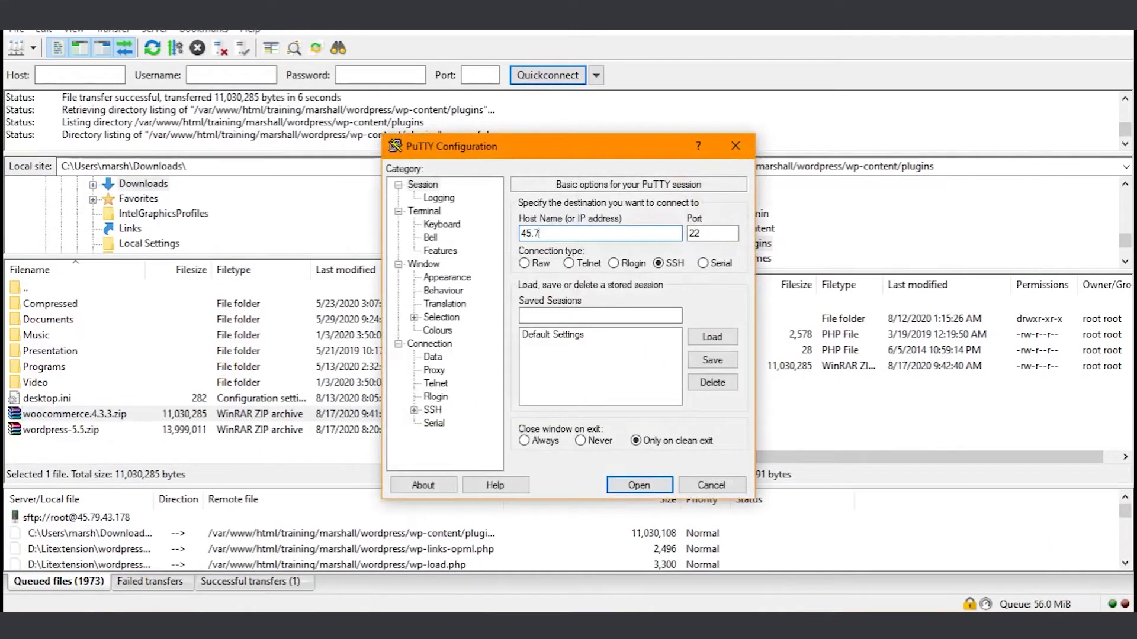
- Open a PuTTY SSH session to the server and log in as root
type("9.43.178")
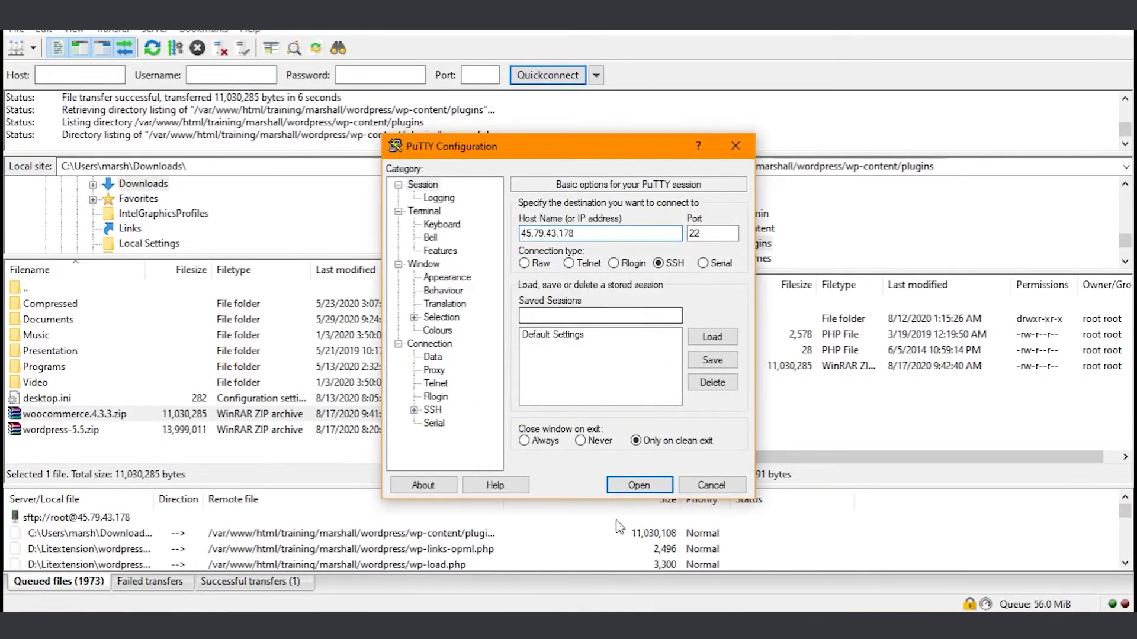
left_click(653, 486)
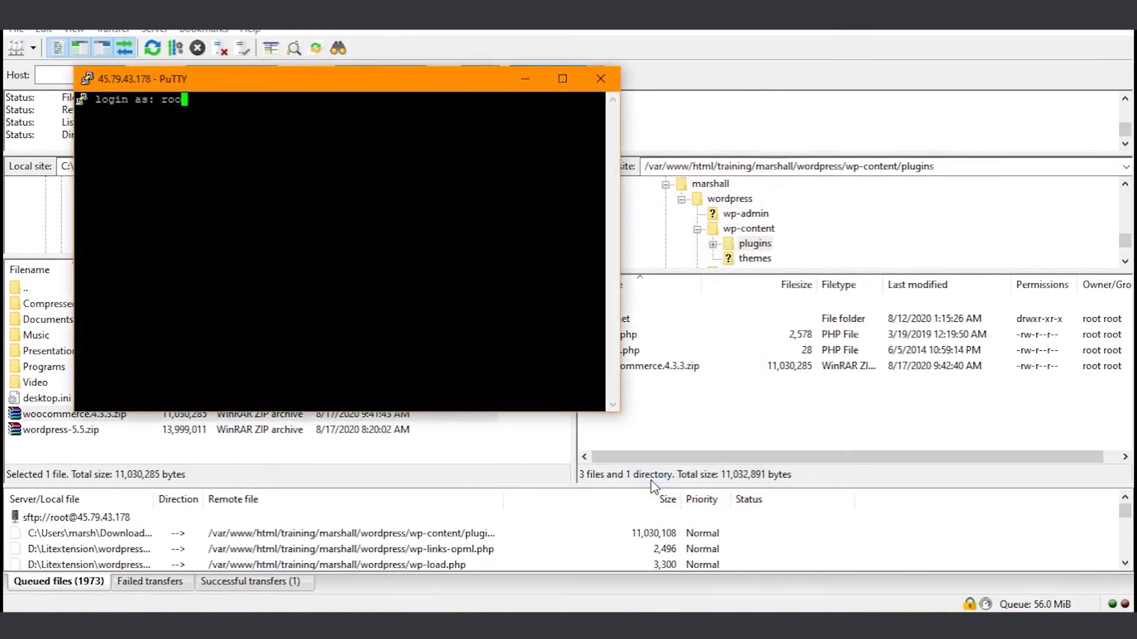
key("Return")
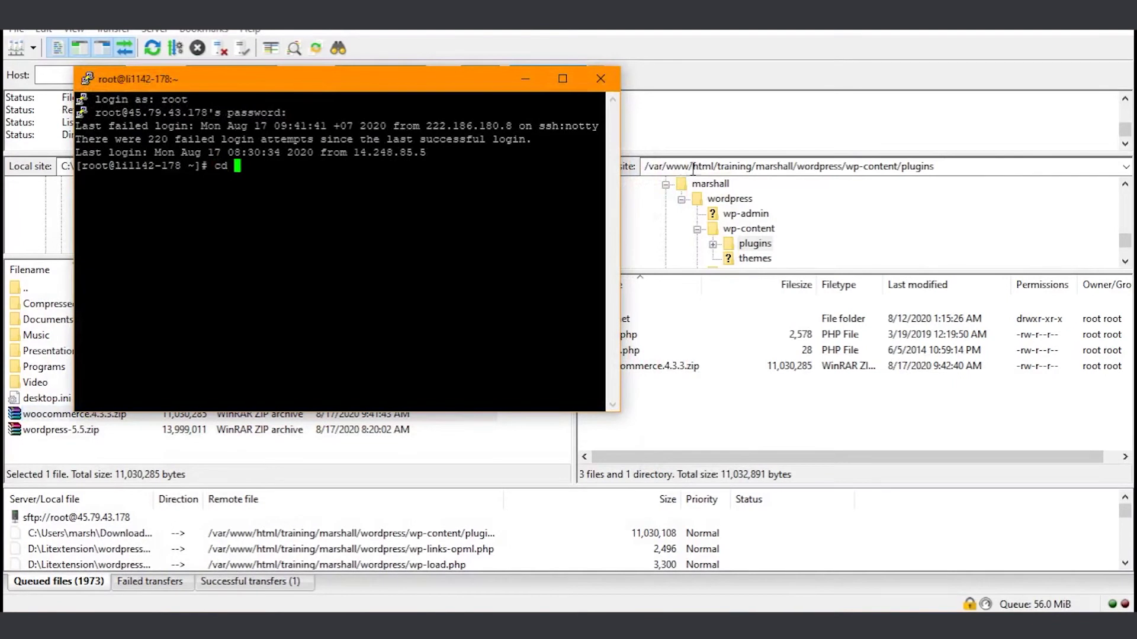
- Change the terminal into the plugins folder using the path copied from FileZilla
left_click(727, 166)
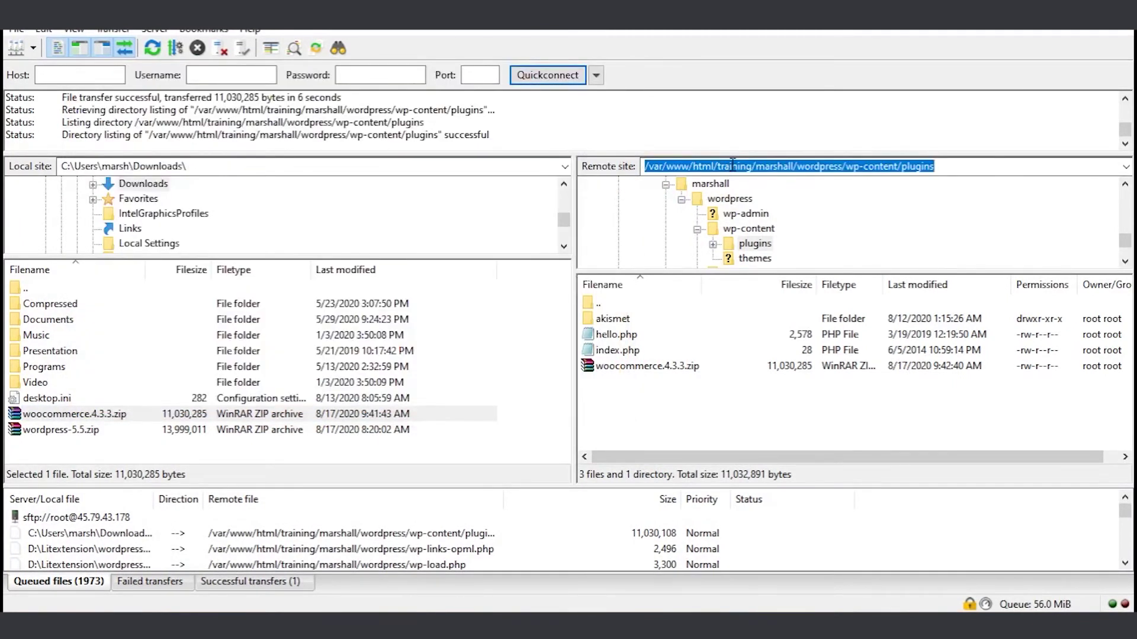
right_click(733, 165)
left_click(758, 219)
key("alt+Tab")
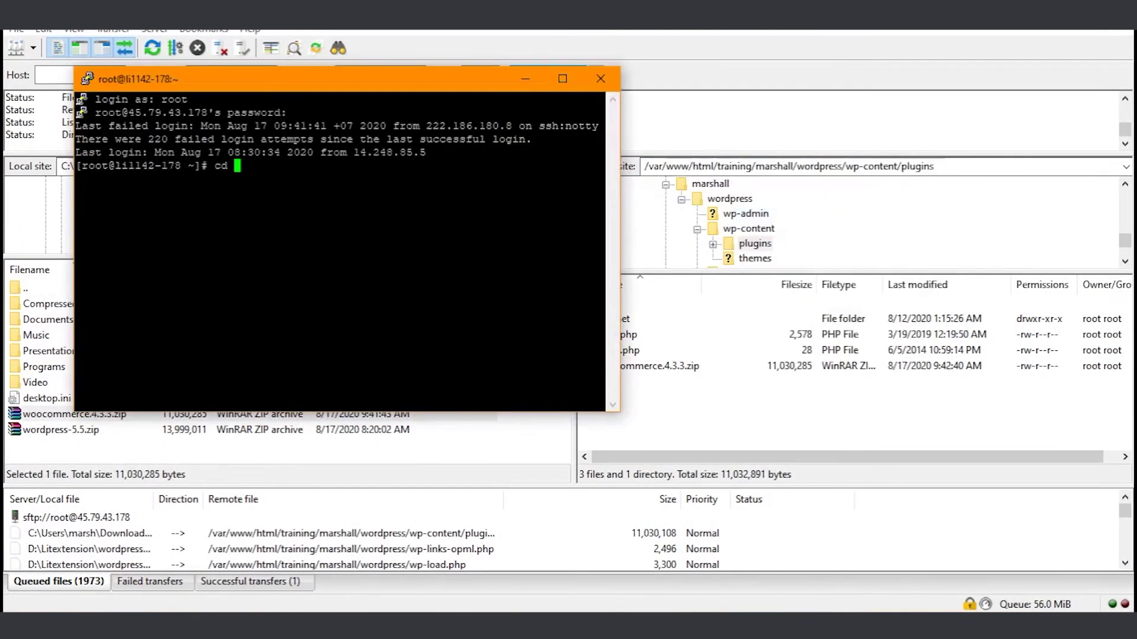
type("cd")
key("shift+Insert")
key("Return")
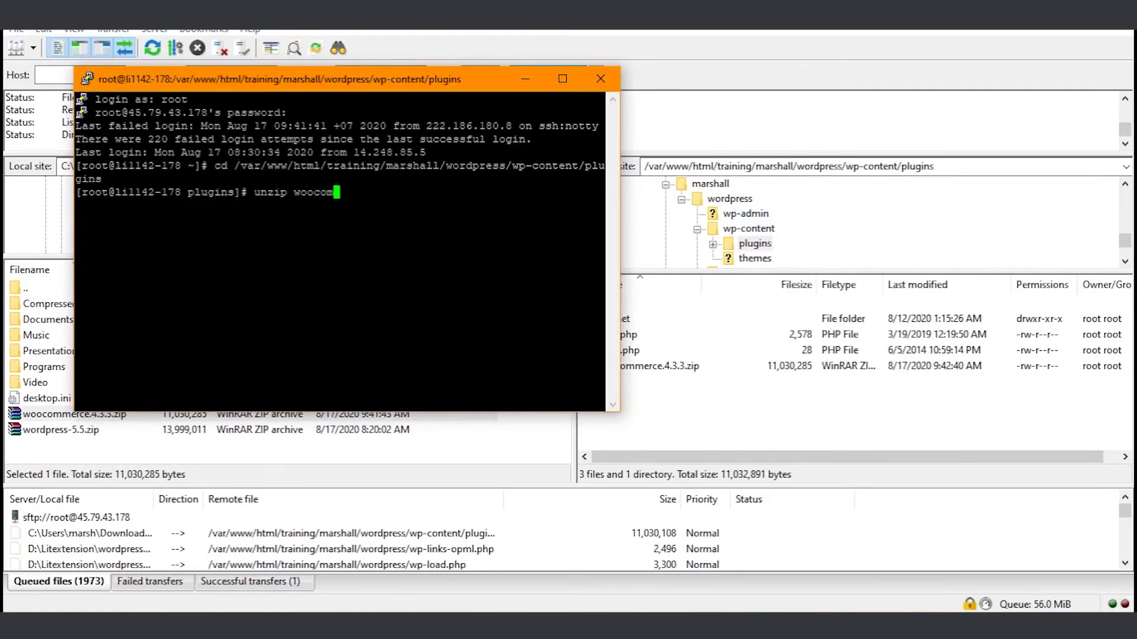
- Run unzip woocommerce.4.3.3.zip, then refresh FileZilla to see the new woocommerce folder
type("unzip woocom")
key("Tab")
key("Return")
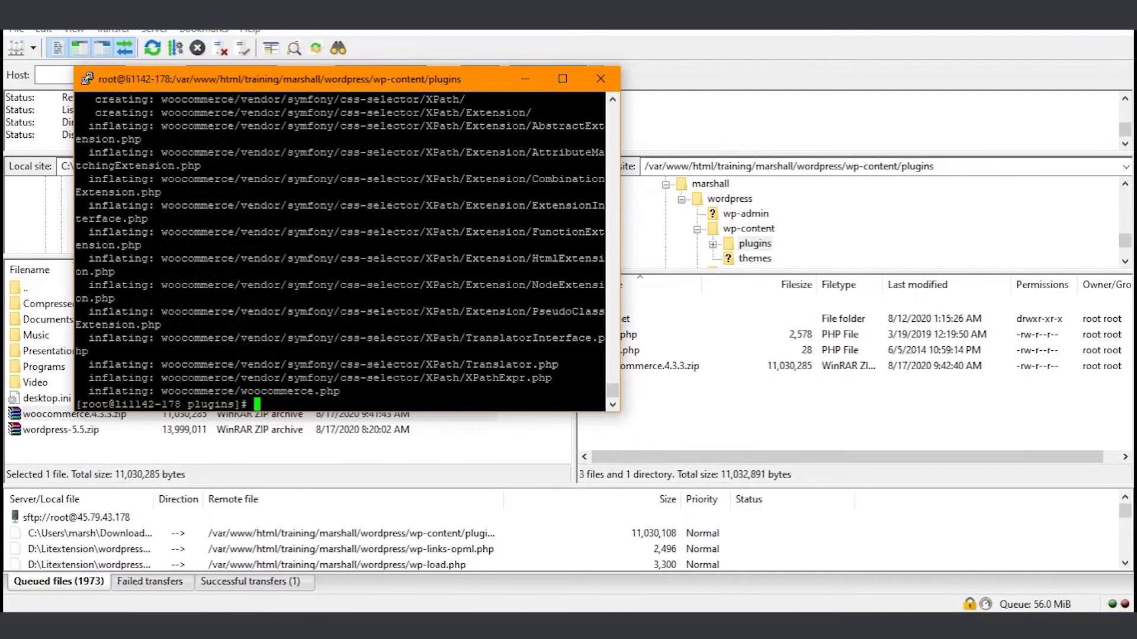
left_click(525, 78)
right_click(665, 407)
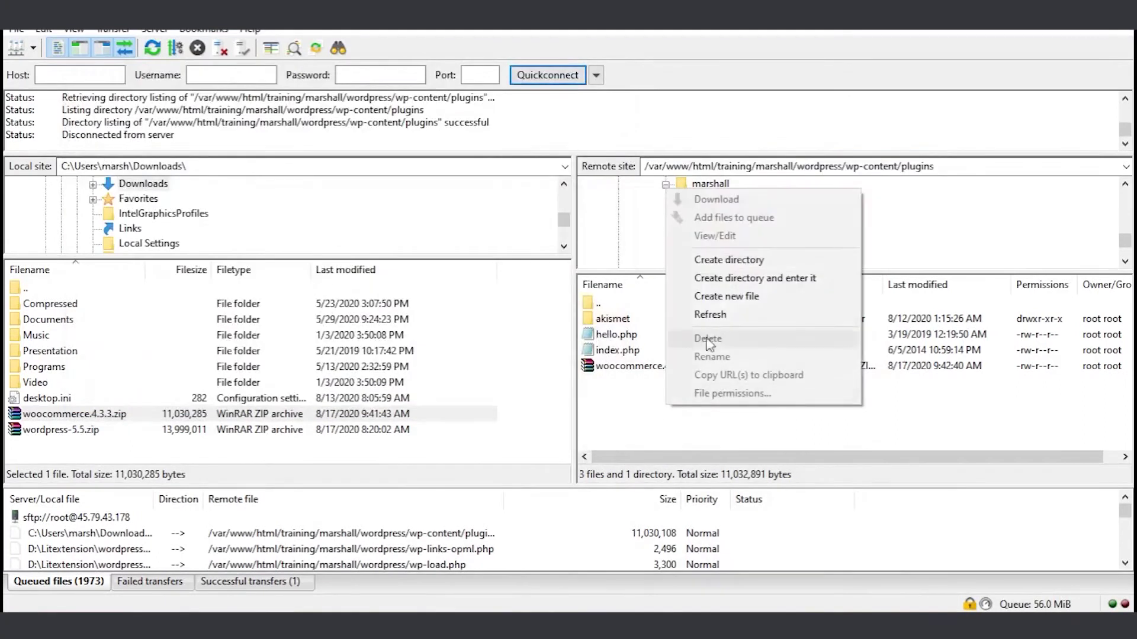
left_click(719, 311)
left_click(649, 337)
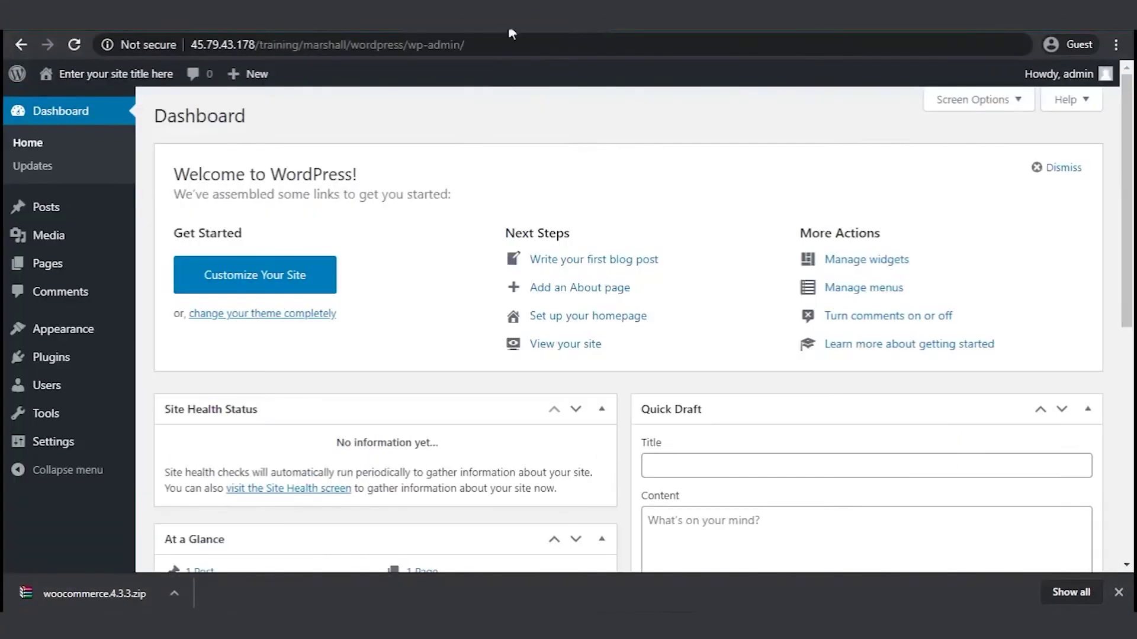
- Activate WooCommerce under Plugins > Installed Plugins and answer Yes please to launch setup
mouse_move(59, 359)
left_click(172, 361)
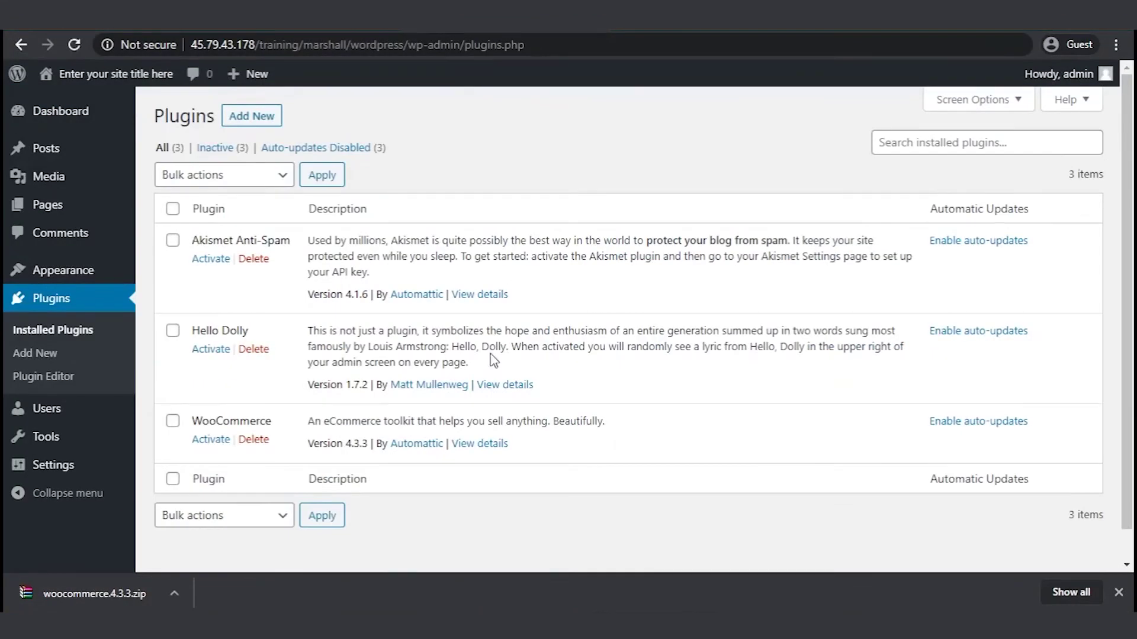
left_click(210, 443)
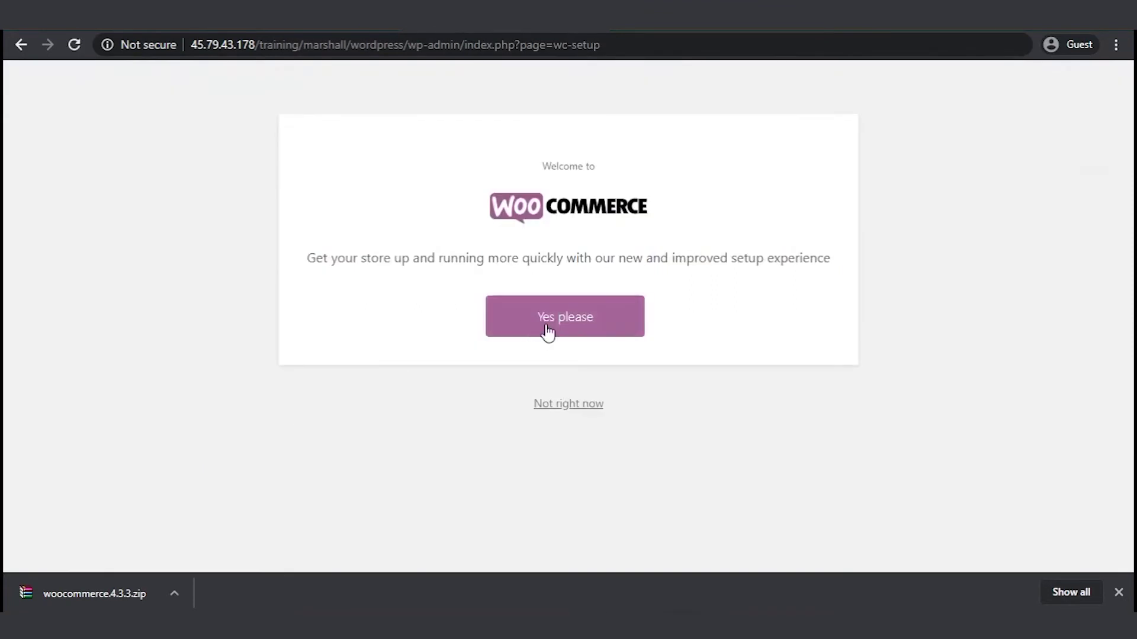
left_click(544, 322)
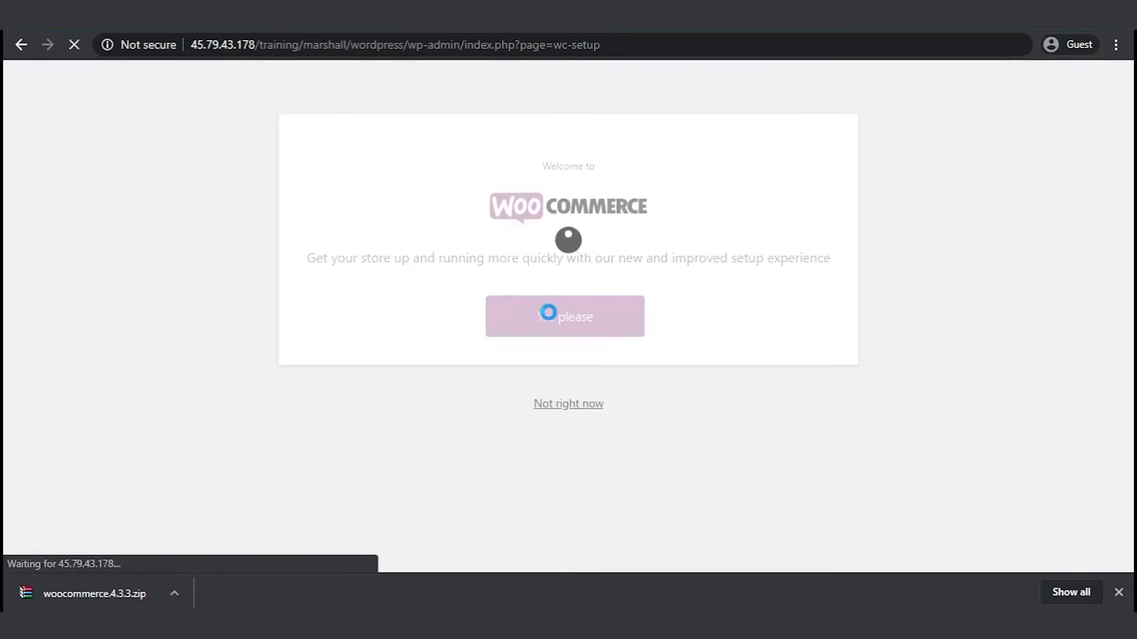
- Enter store address 'Your address here', country Vietnam, city 'your city', post code 100000
left_click(508, 252)
type("Your address")
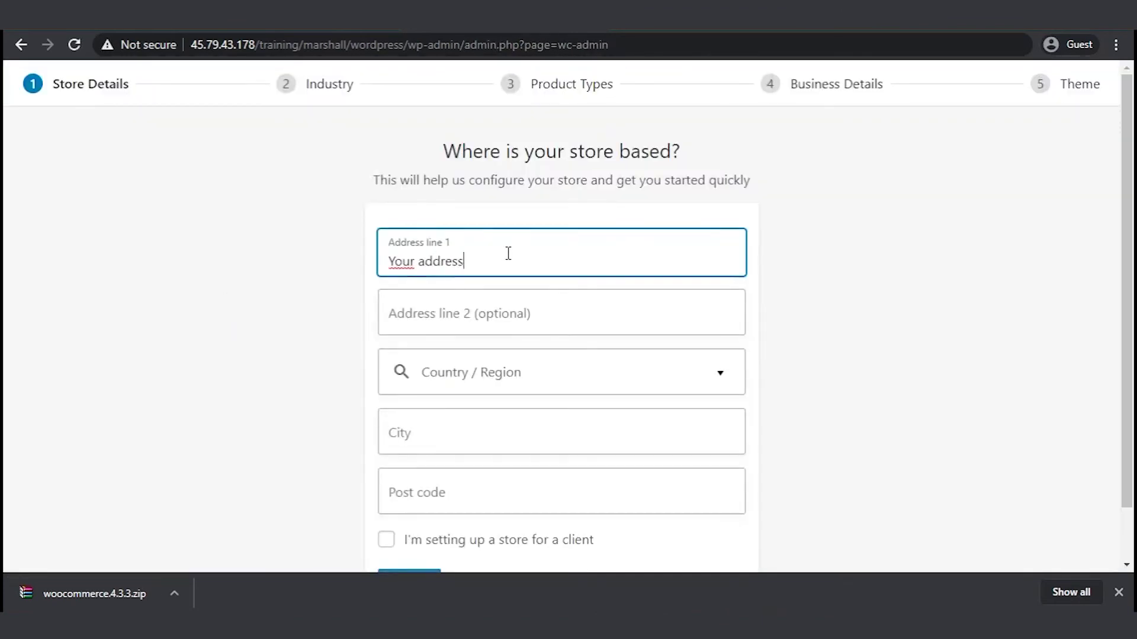
type(" here")
left_click(727, 379)
scroll(868, 373, "down", 2)
left_click_drag(738, 304, 762, 582)
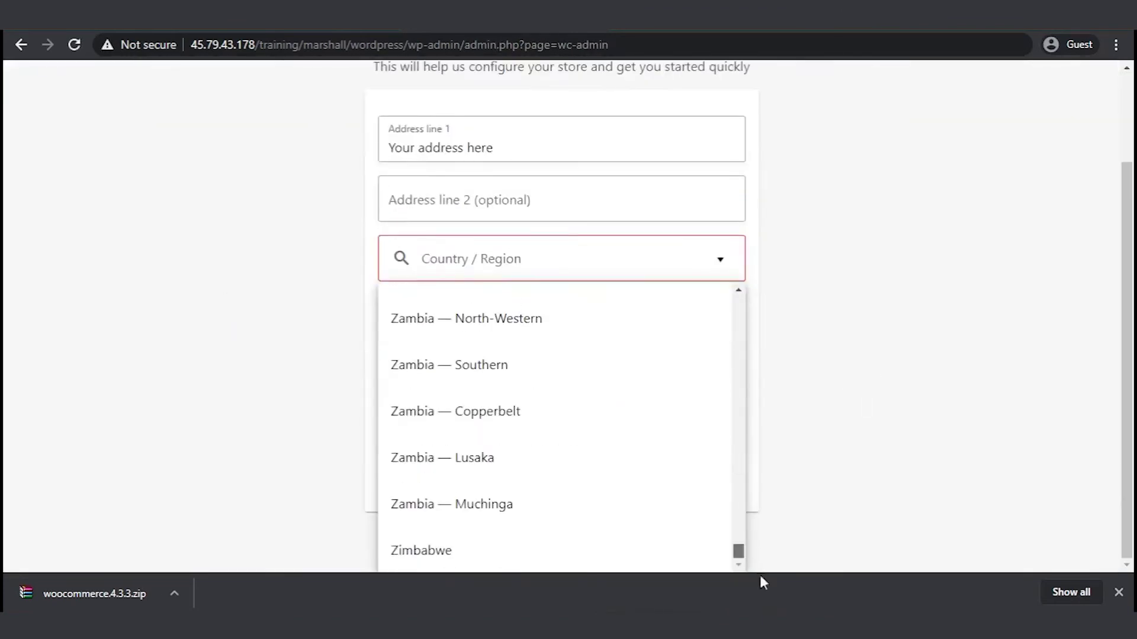
scroll(515, 444, "up", 5)
left_click(444, 414)
left_click(515, 368)
type("your ci")
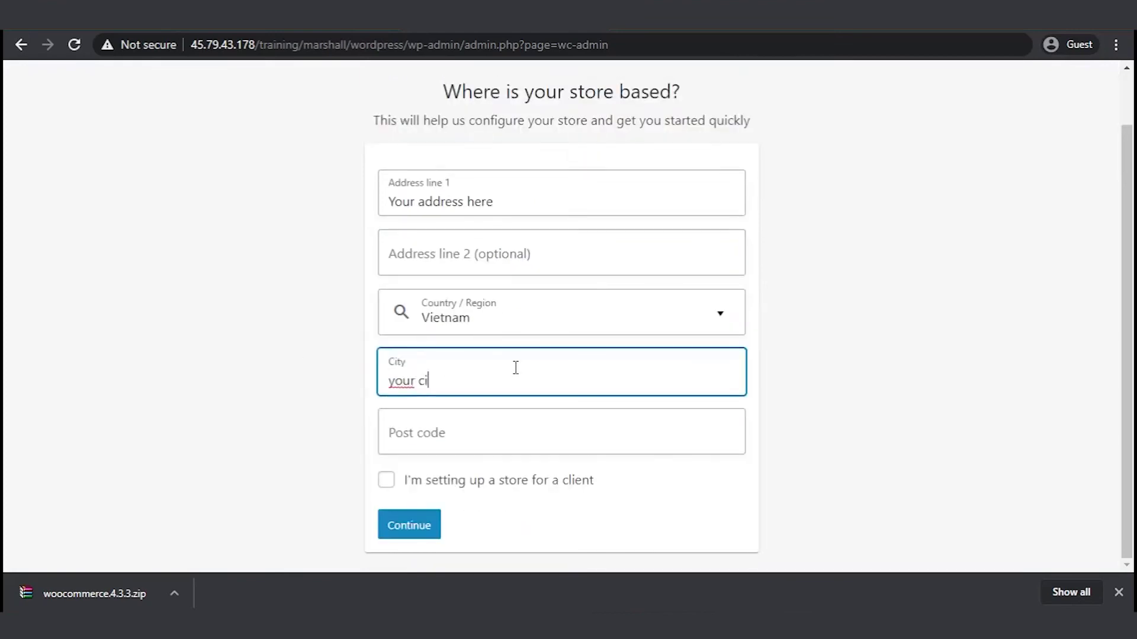
type("y")
key("BackSpace")
type("ty")
left_click(490, 441)
type("100000")
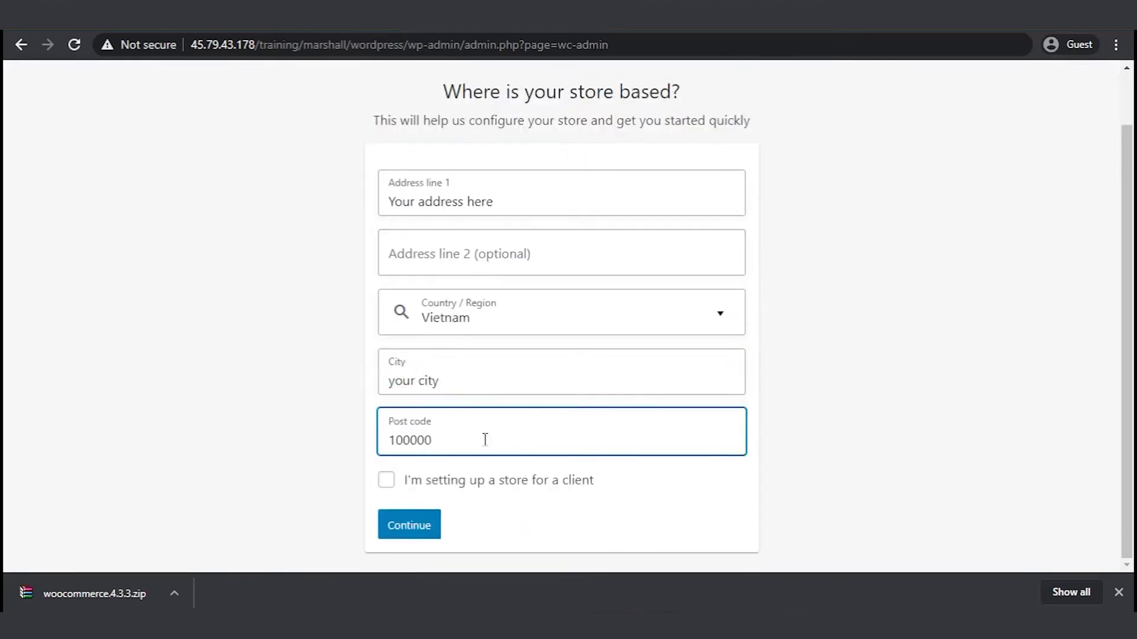
key("Return")
left_click(767, 369)
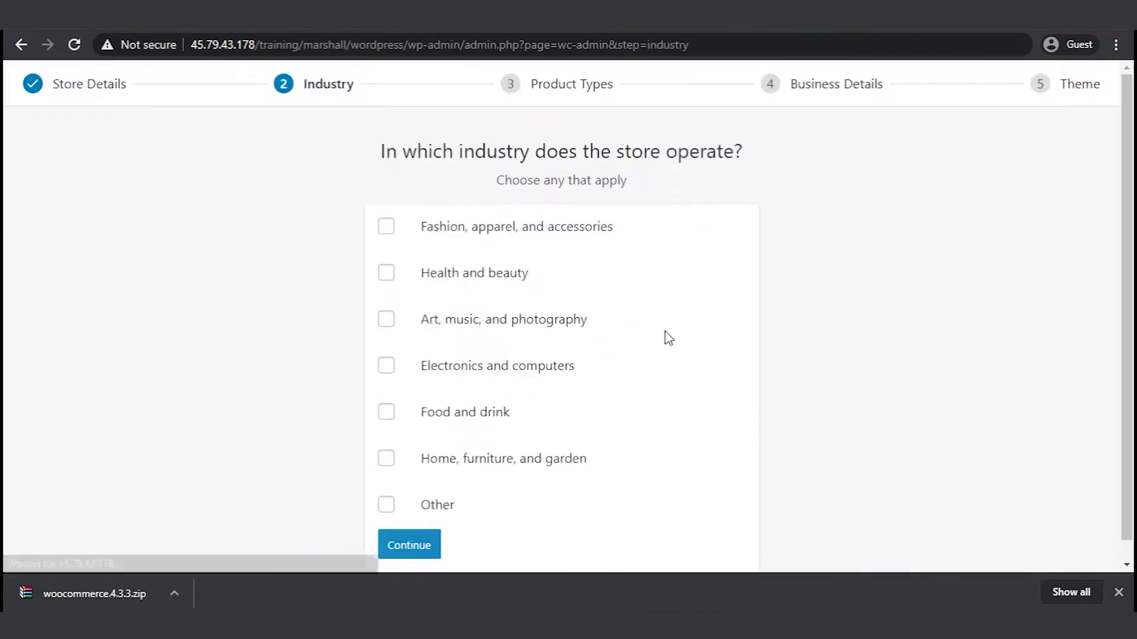
- Set the industry to Electronics and computers and the product type to Physical products
left_click(445, 372)
left_click(408, 545)
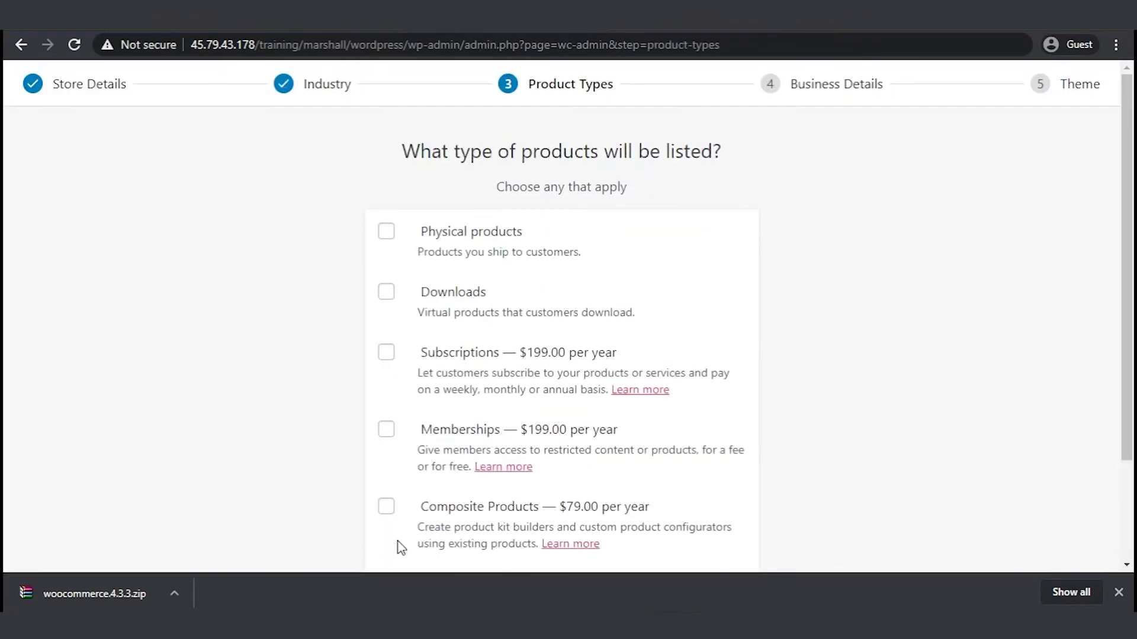
left_click(382, 234)
scroll(338, 246, "down", 3)
left_click(408, 544)
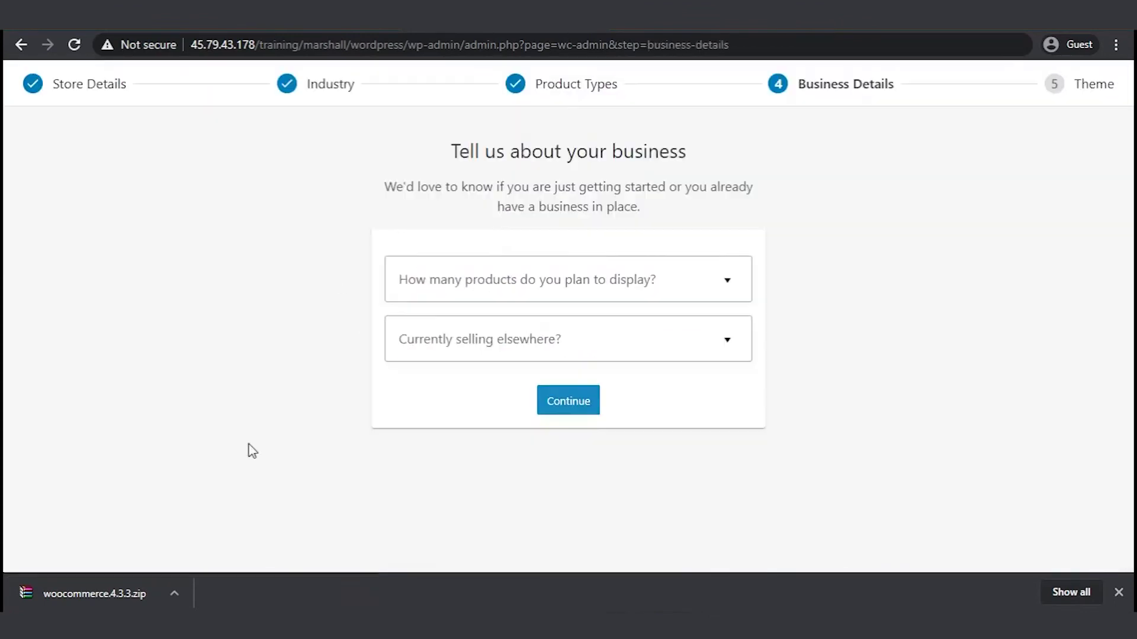
- Choose 11 - 100 products, not selling elsewhere, and turn off Facebook, Mailchimp and Google Ads
left_click(729, 284)
left_click(442, 421)
left_click(730, 342)
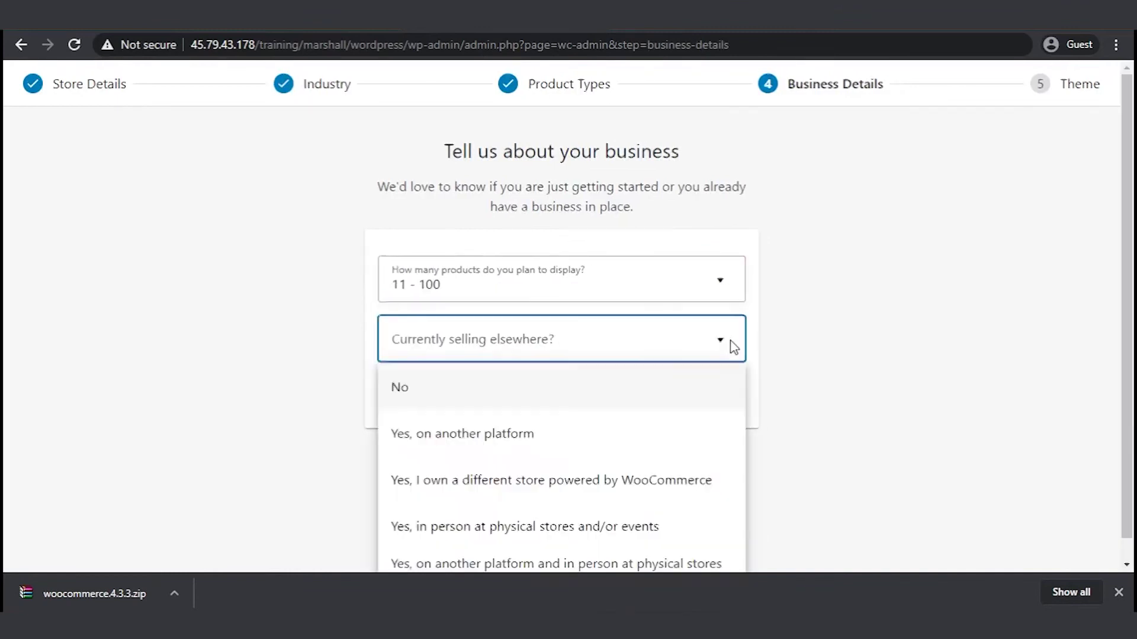
left_click(437, 406)
scroll(251, 339, "down", 4)
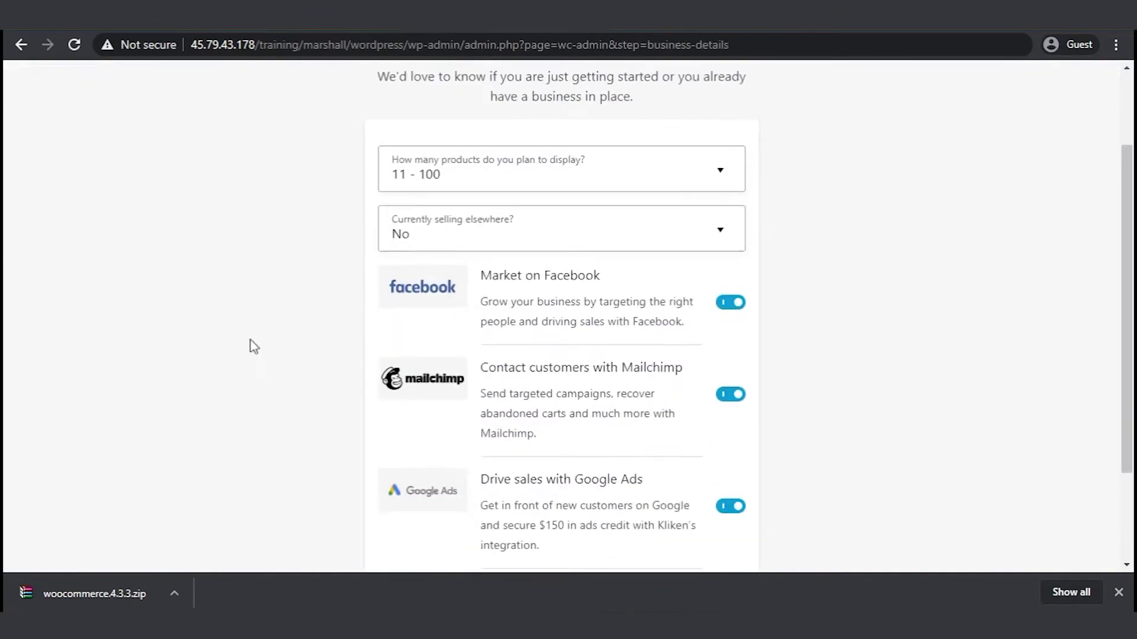
left_click(730, 191)
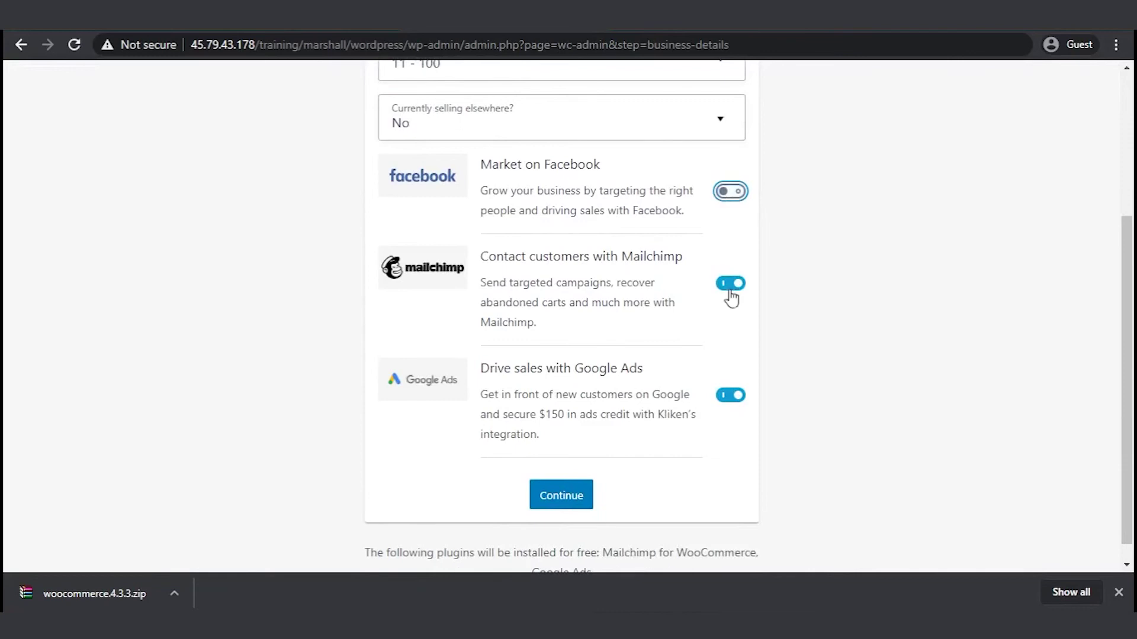
left_click(730, 283)
left_click(730, 395)
left_click(586, 521)
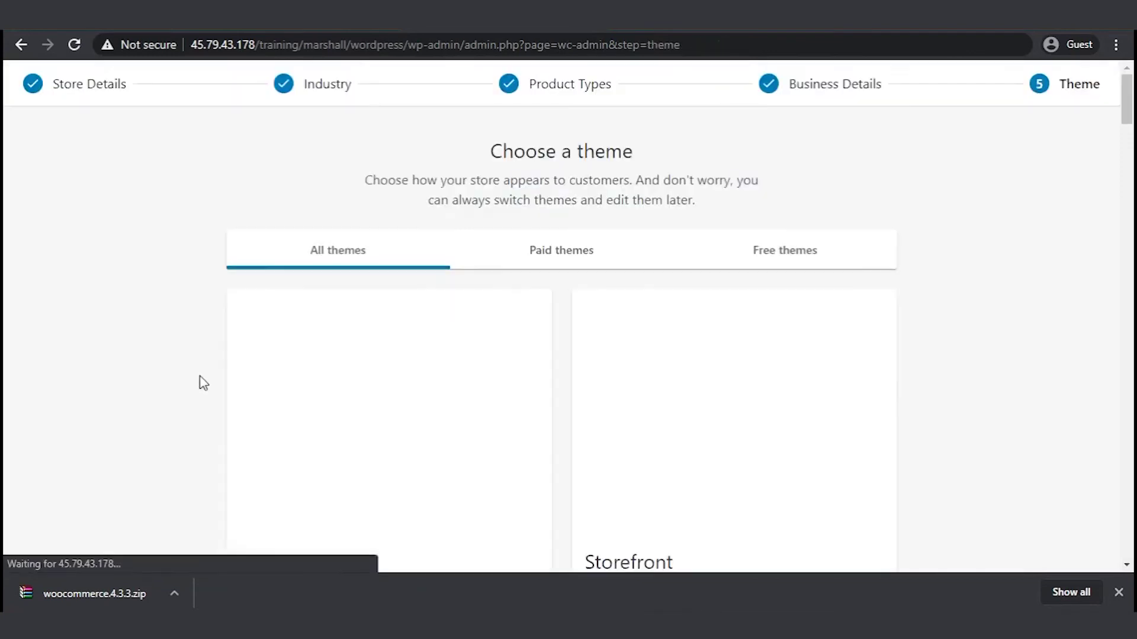
- Keep the Twenty Twenty theme and decline the Jetpack and WooCommerce Services offer
scroll(158, 374, "down", 6)
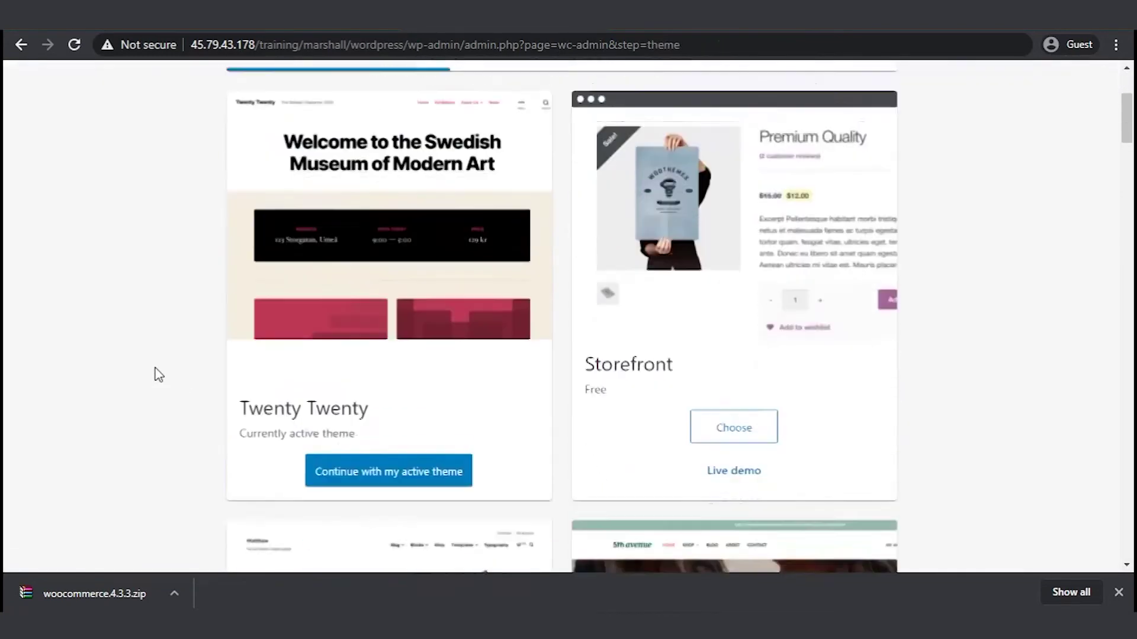
scroll(159, 374, "up", 2)
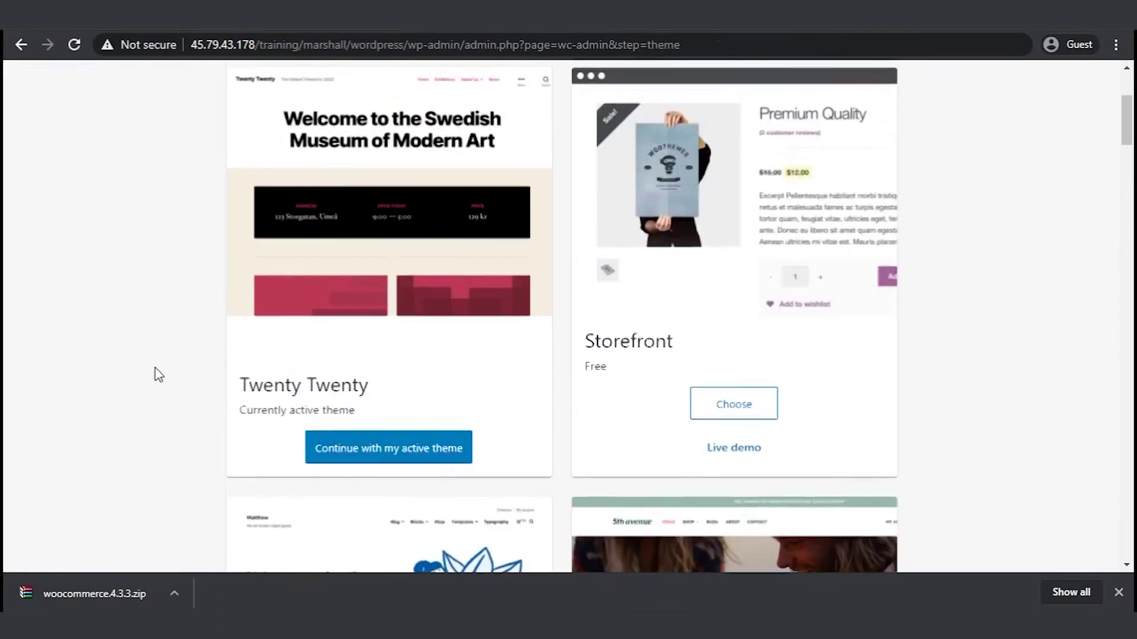
left_click(389, 457)
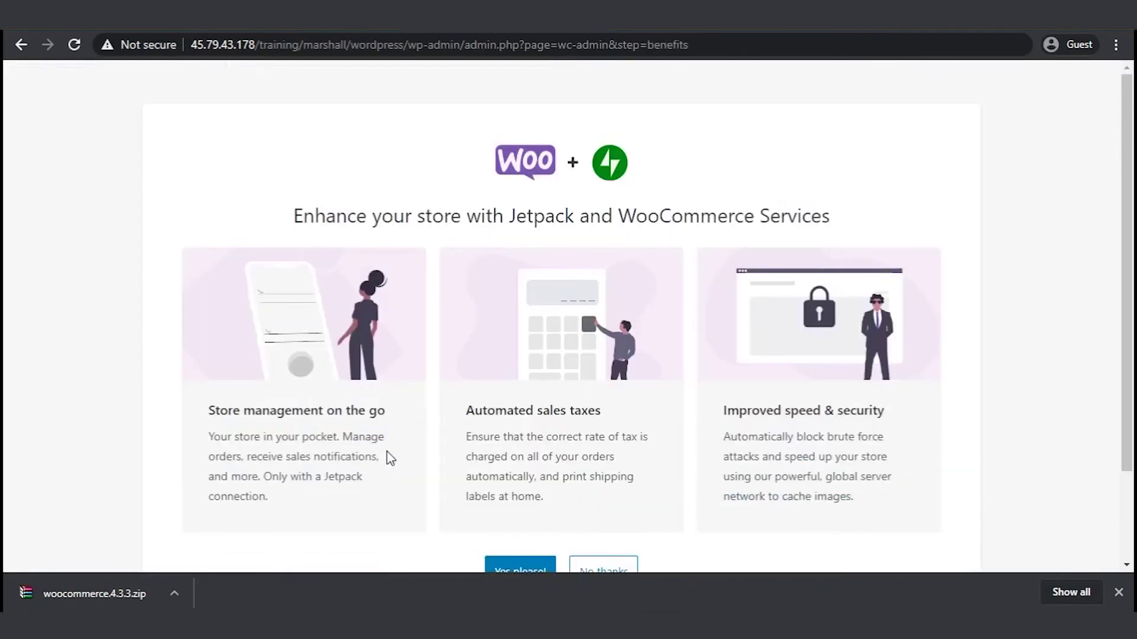
scroll(388, 457, "down", 2)
left_click(600, 467)
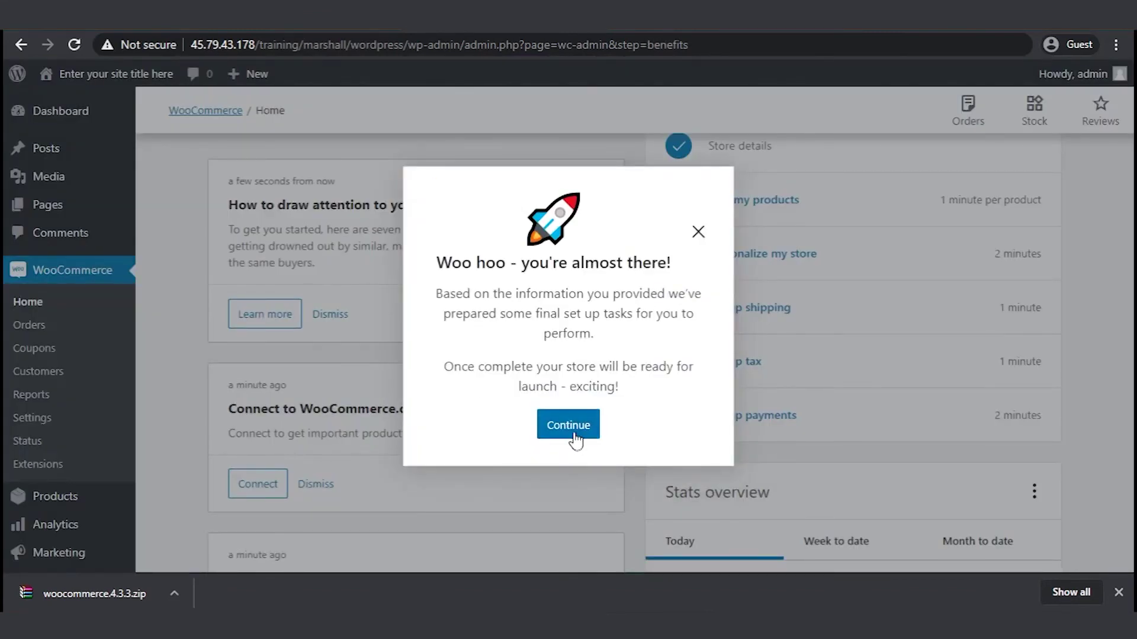
- Dismiss the almost-there message and open the Add my products task
left_click(573, 436)
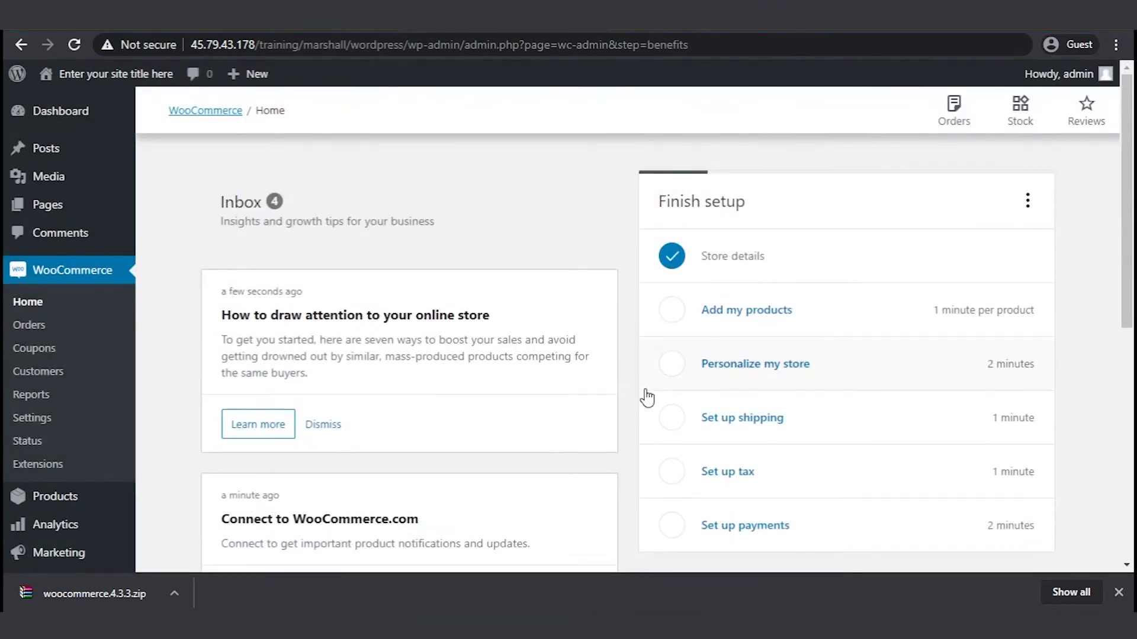
left_click(743, 322)
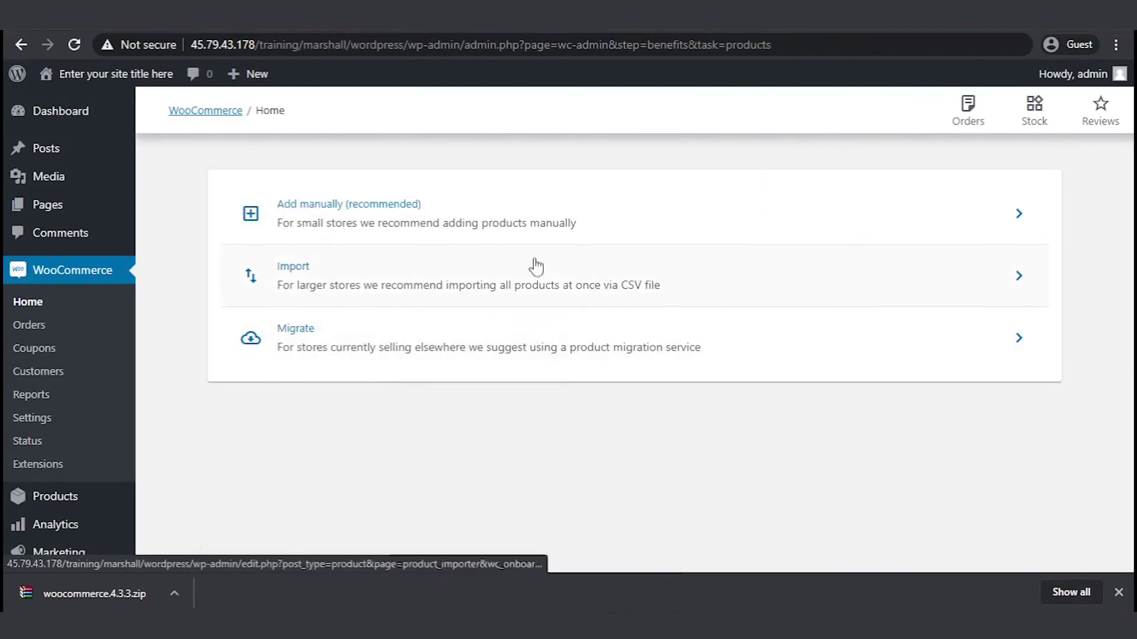
- Add a product manually titled 'your product name here' with description 'add a description'
left_click(399, 218)
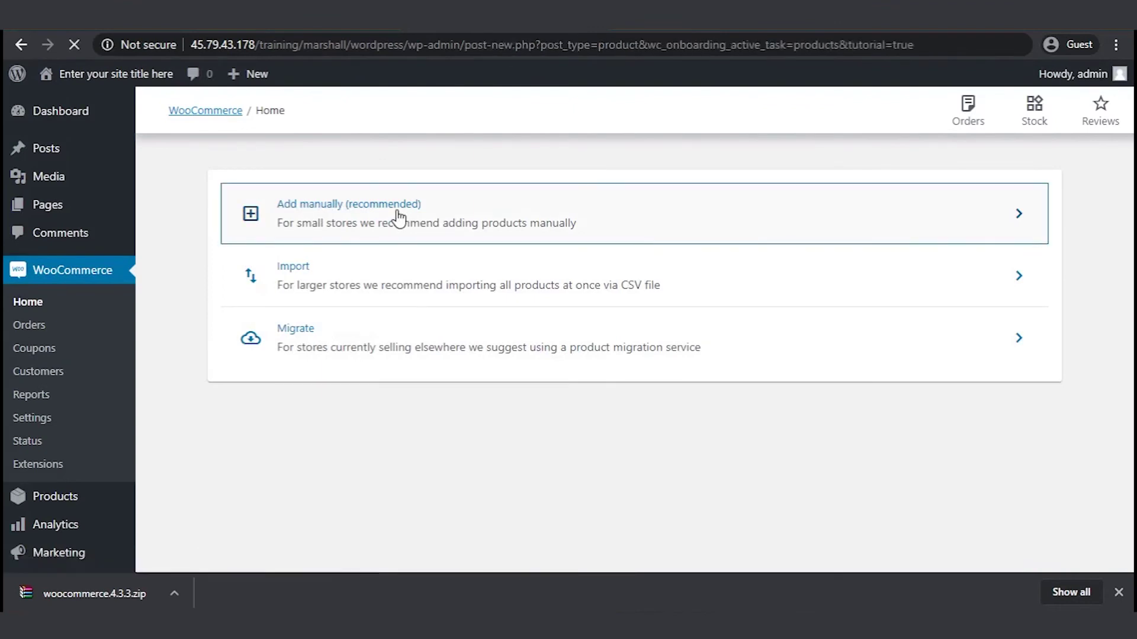
scroll(424, 247, "down", 6)
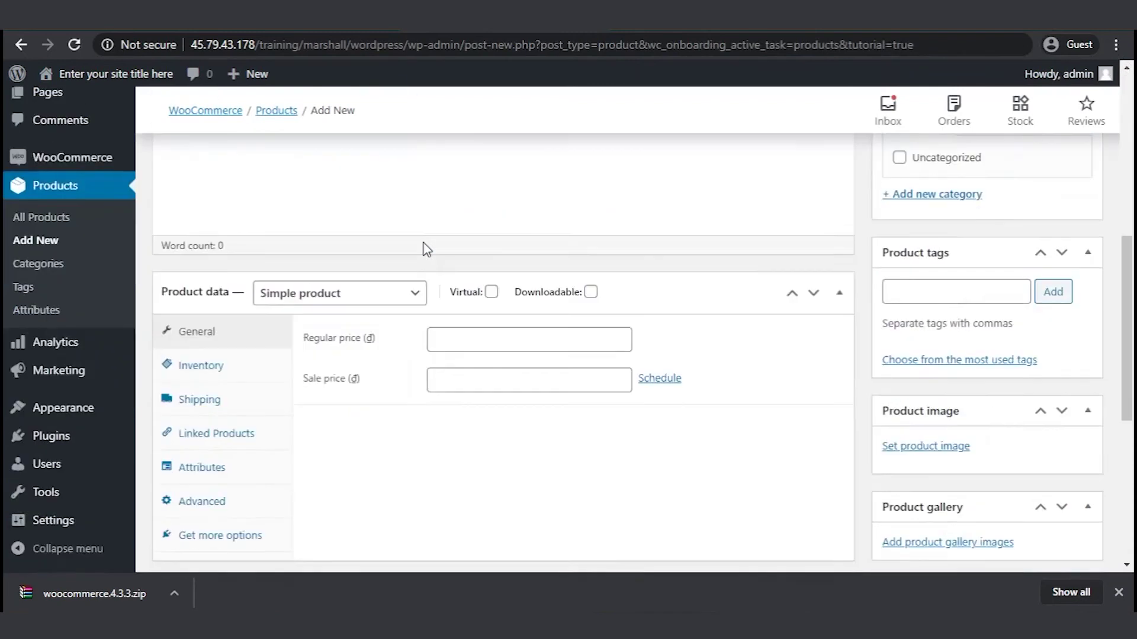
scroll(424, 248, "up", 6)
left_click(180, 456)
left_click(282, 261)
type("your p")
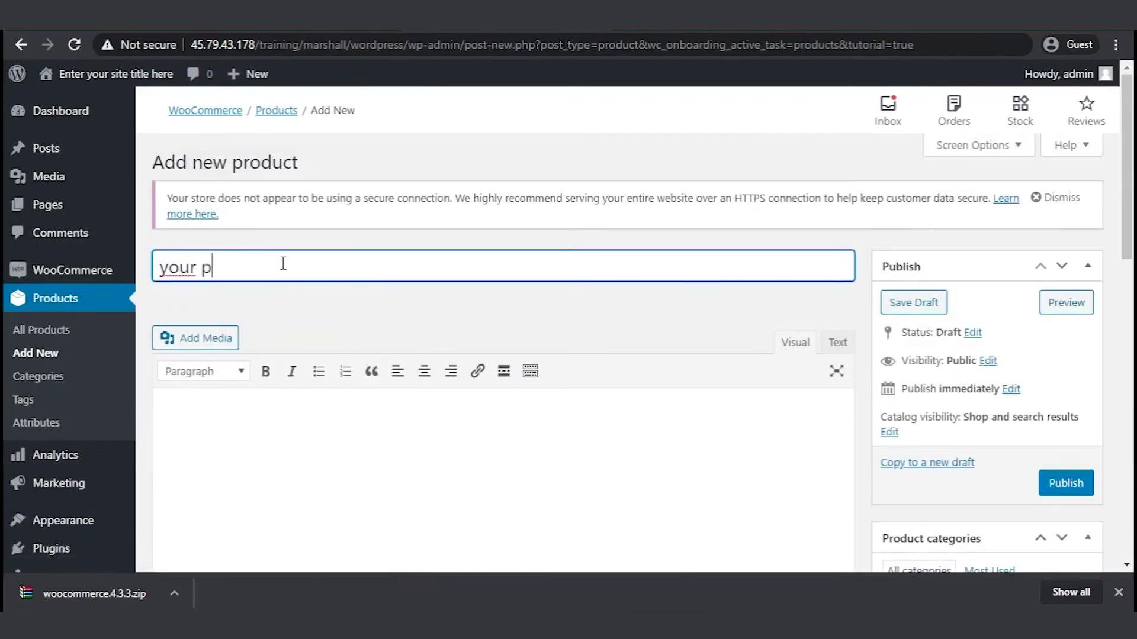
type(" product name here")
left_click(292, 485)
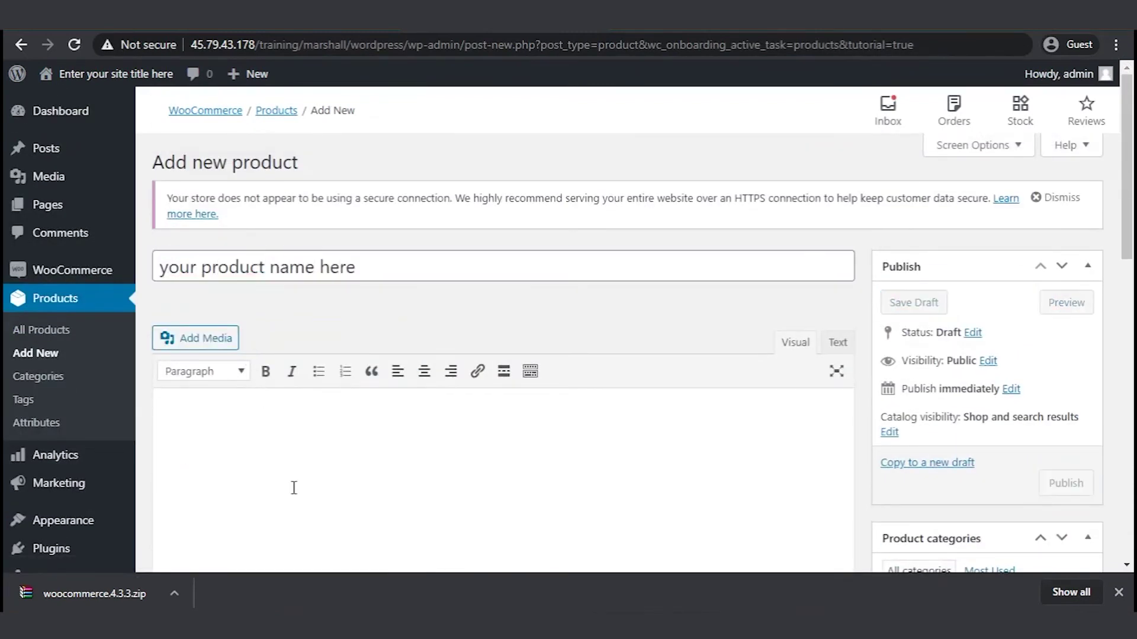
type("add a description")
- Give the product the computer category and the tags laptop and pc
scroll(294, 487, "down", 2)
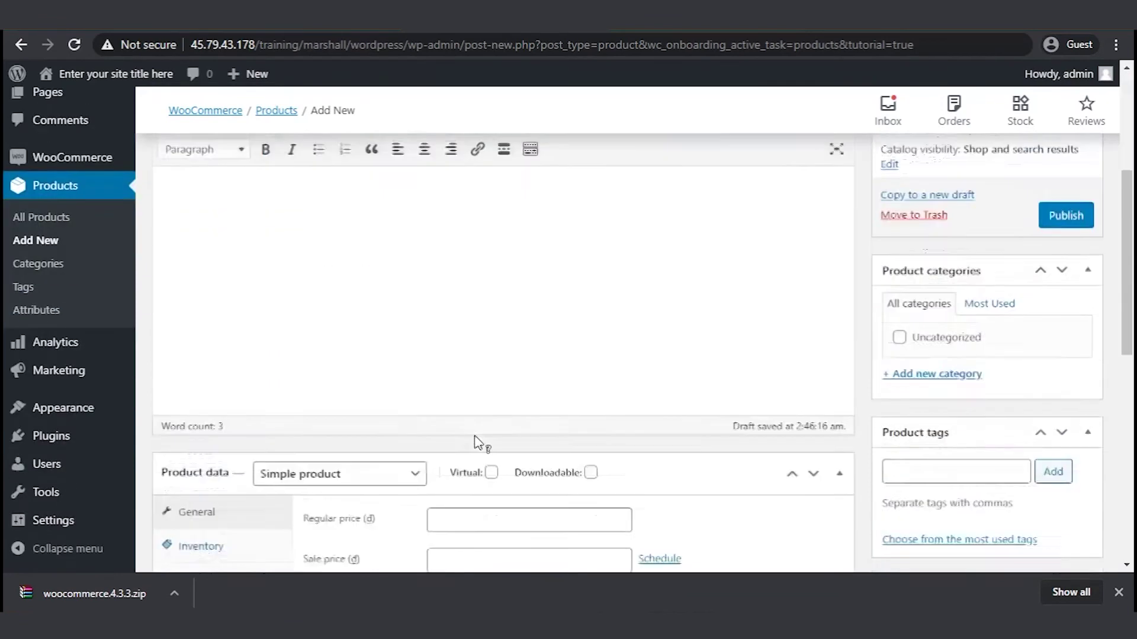
left_click(937, 310)
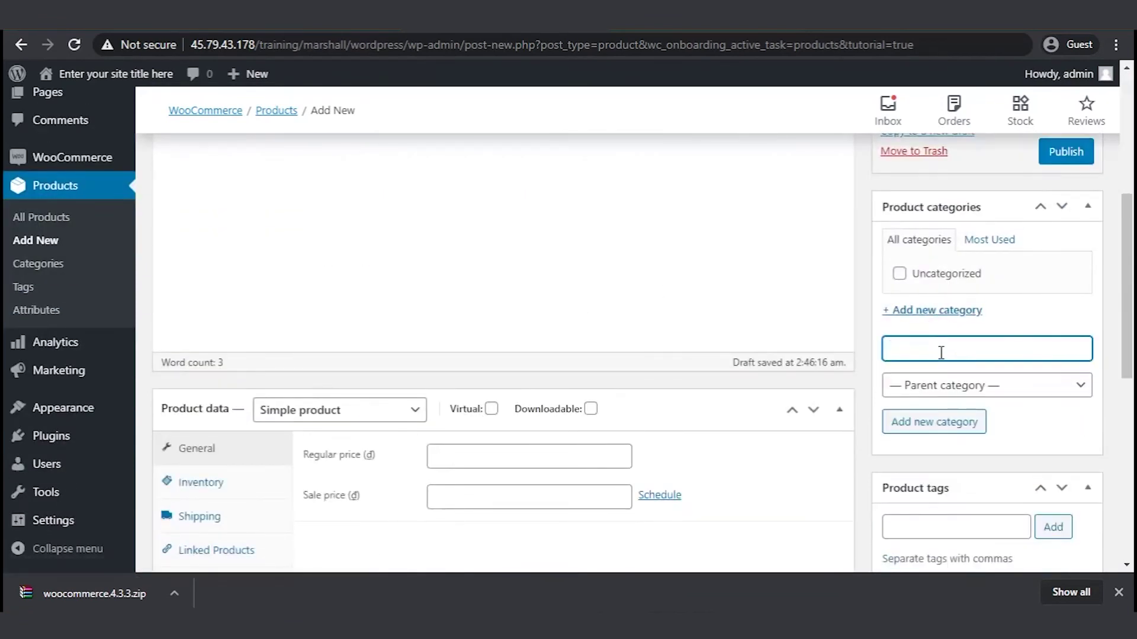
type("computer")
key("Return")
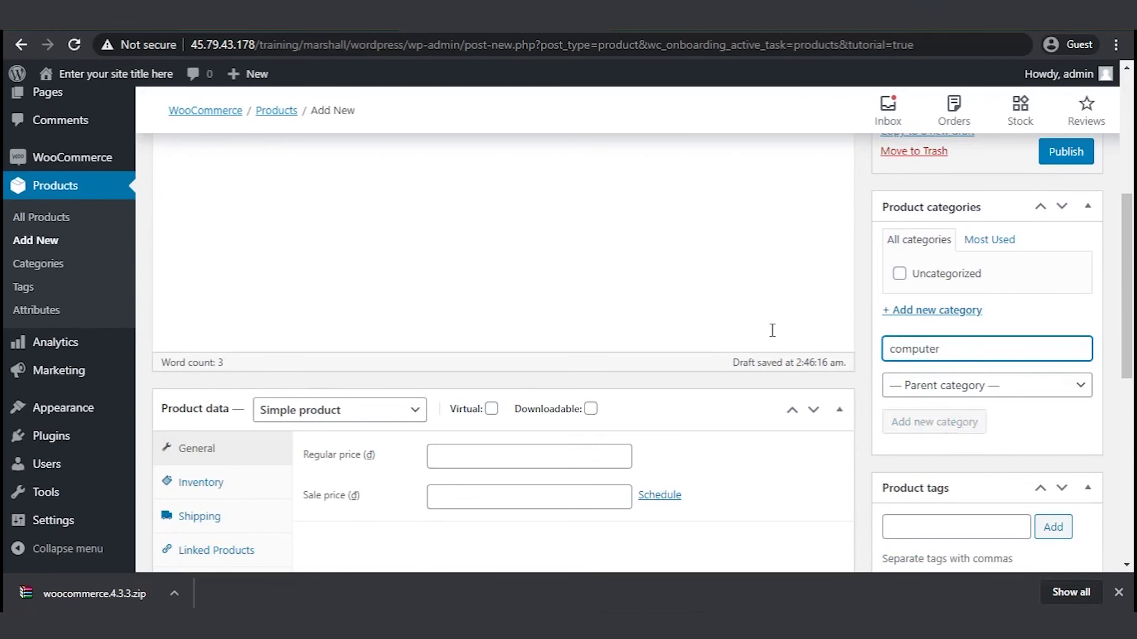
scroll(815, 279, "down", 4)
left_click(935, 306)
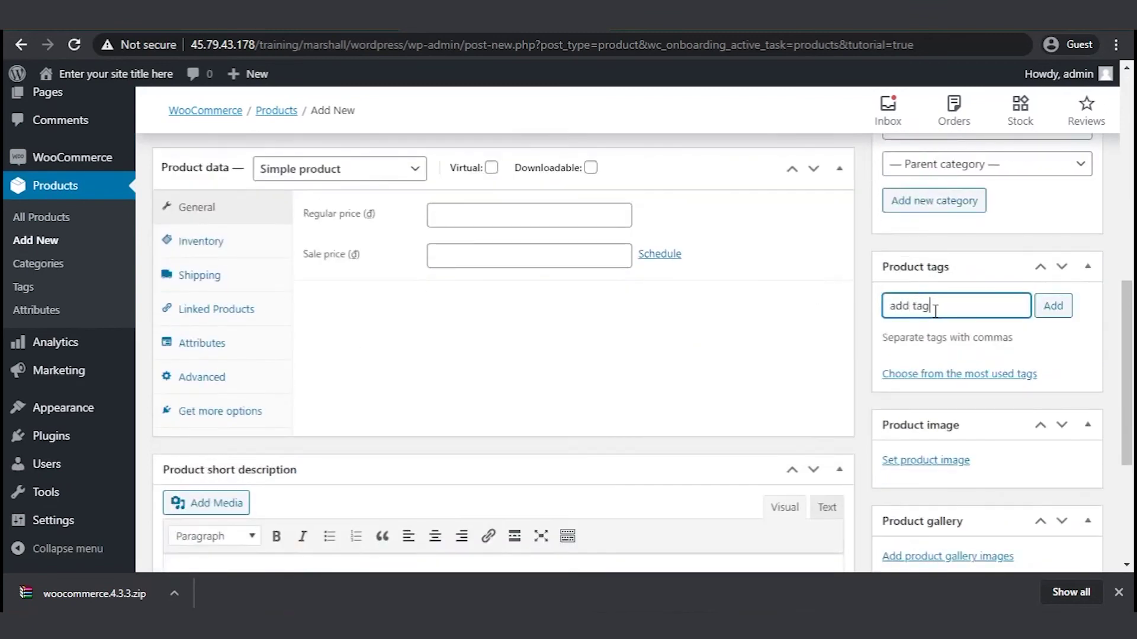
type("add tags")
key("ctrl+a")
type("laptop,pc")
key("Return")
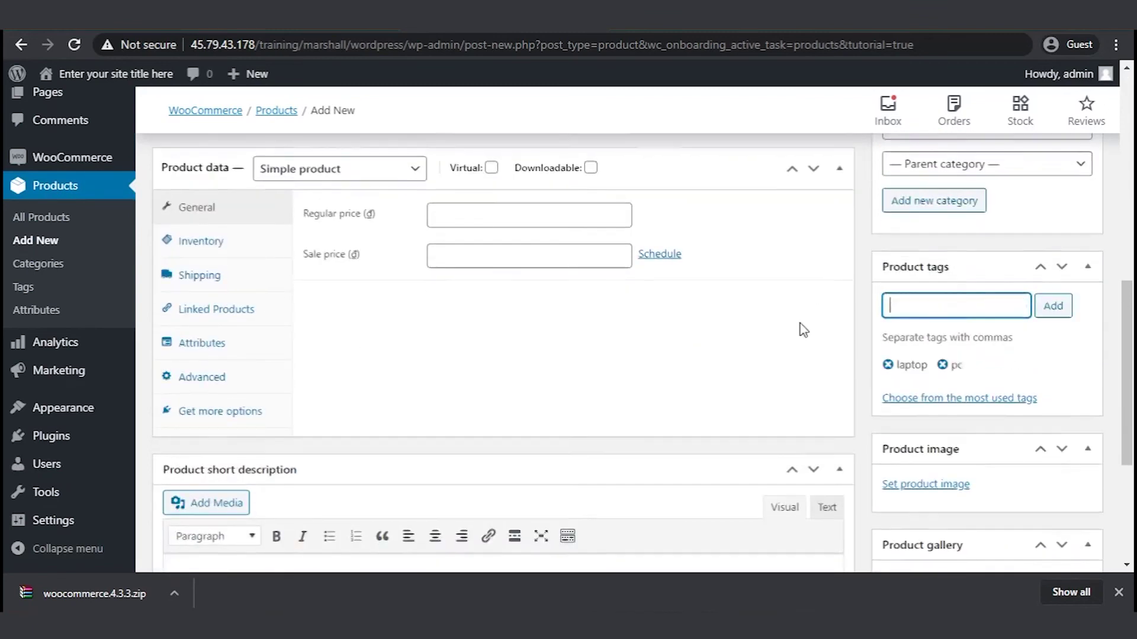
- Move the Product image box slightly, then collapse and re-expand it
scroll(800, 327, "down", 2)
mouse_move(883, 336)
left_mouse_down()
mouse_move(931, 346)
mouse_move(888, 341)
left_mouse_up()
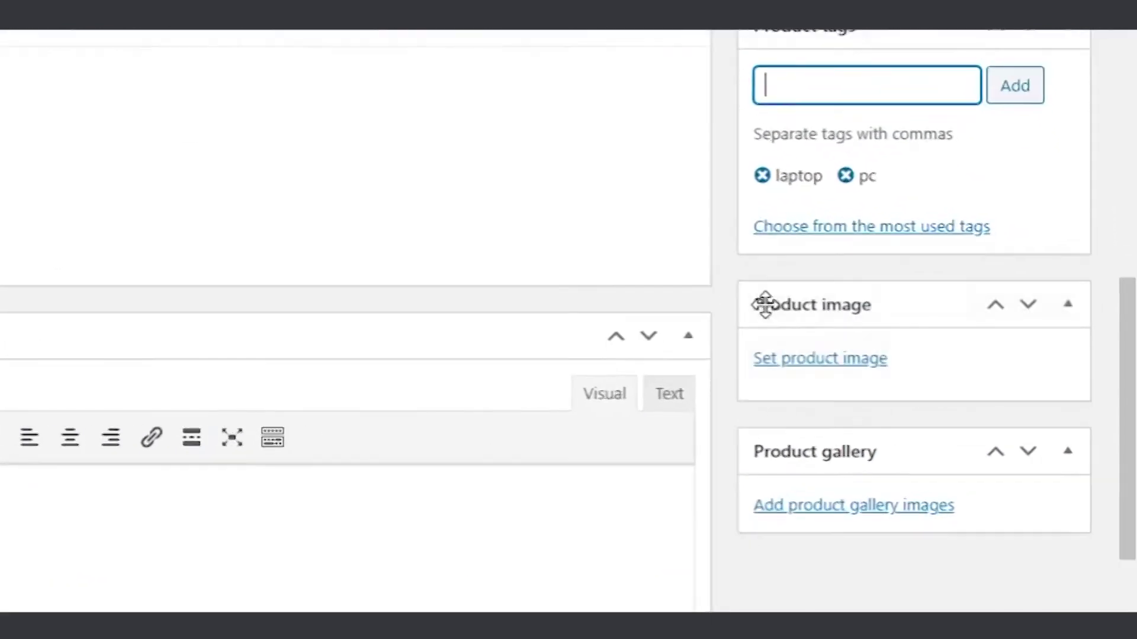
left_click(712, 290)
left_click(769, 290)
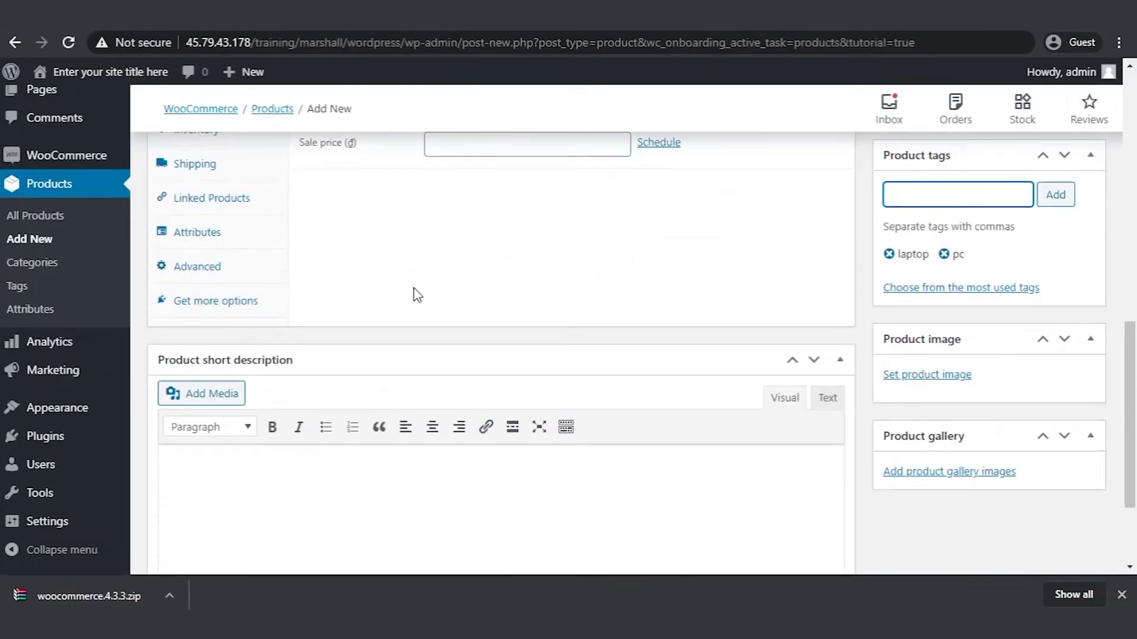
scroll(406, 287, "up", 4)
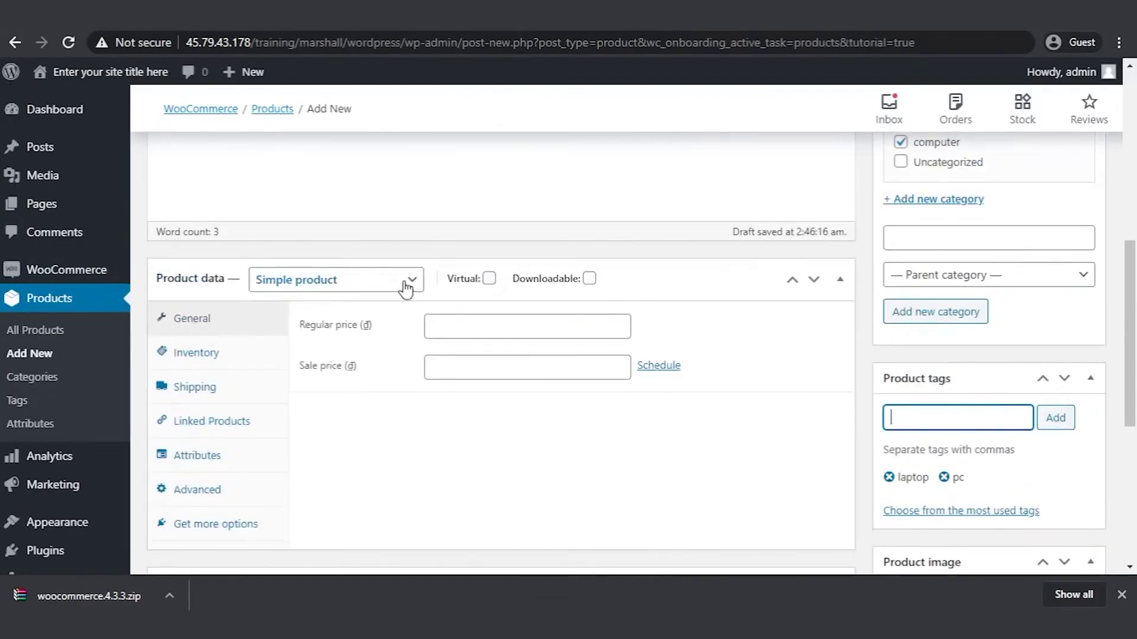
scroll(350, 272, "down", 2)
scroll(201, 284, "up", 2)
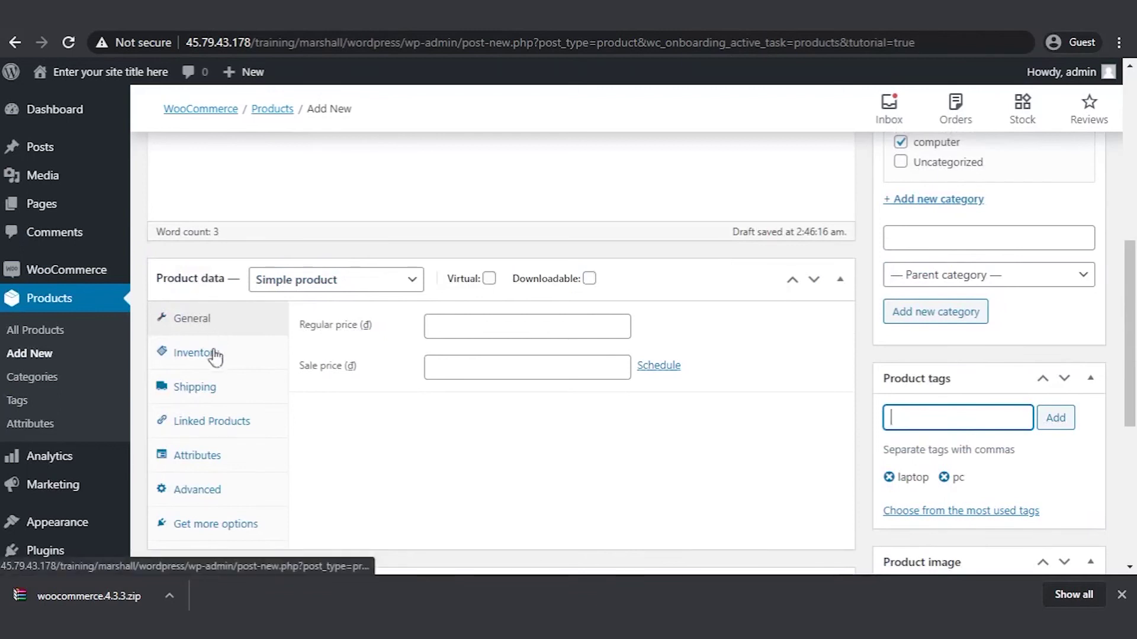
- Review the Inventory, Shipping, Linked Products, Attributes and Advanced tabs, then publish the product
left_click(246, 358)
left_click(233, 395)
left_click(261, 421)
left_click(258, 456)
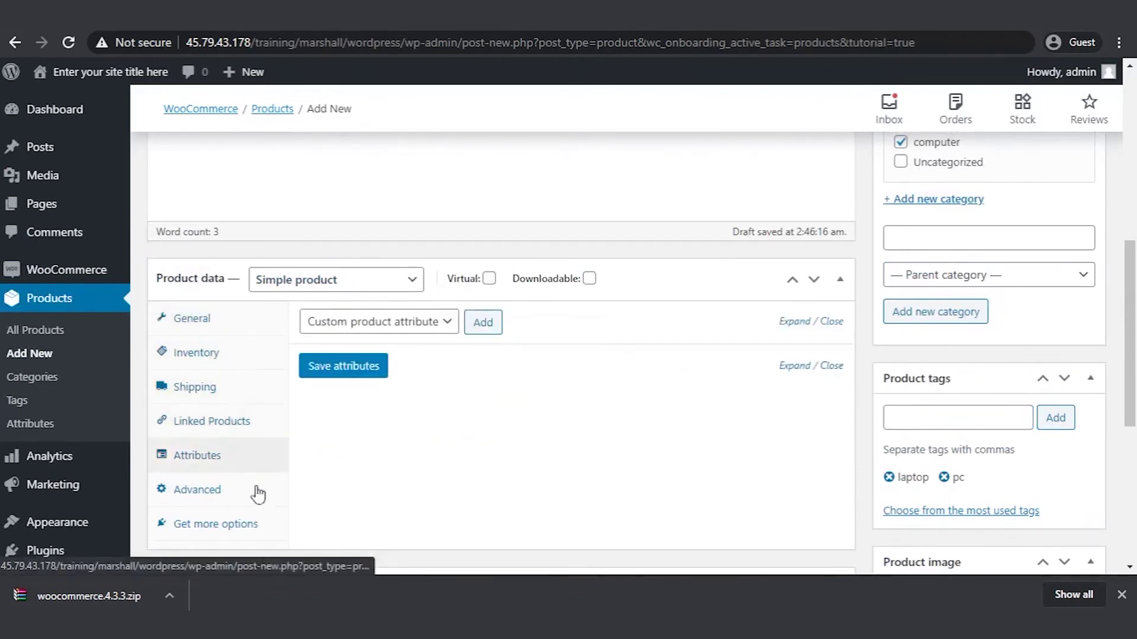
left_click(260, 491)
left_click(264, 525)
left_click(231, 323)
scroll(467, 379, "down", 5)
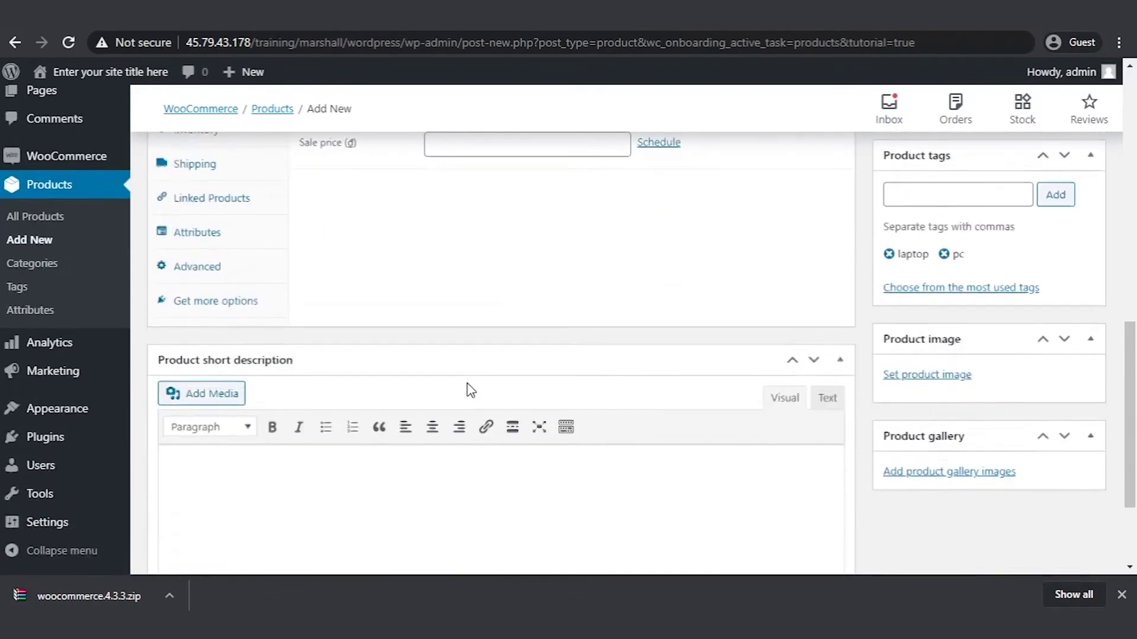
scroll(470, 376, "up", 12)
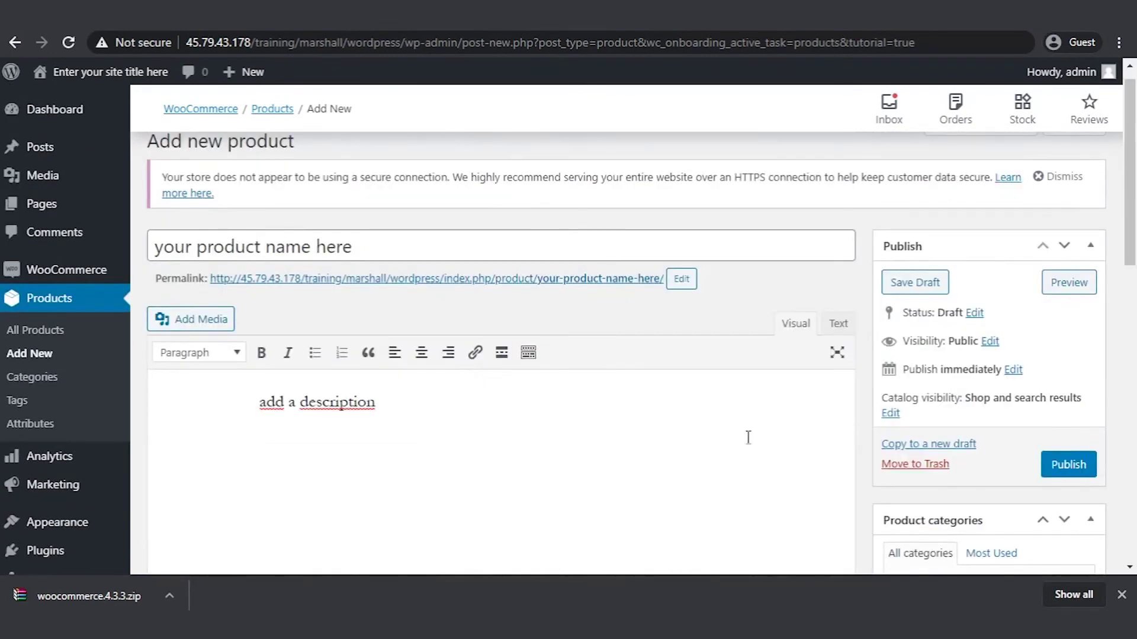
scroll(748, 438, "down", 2)
left_click(1064, 353)
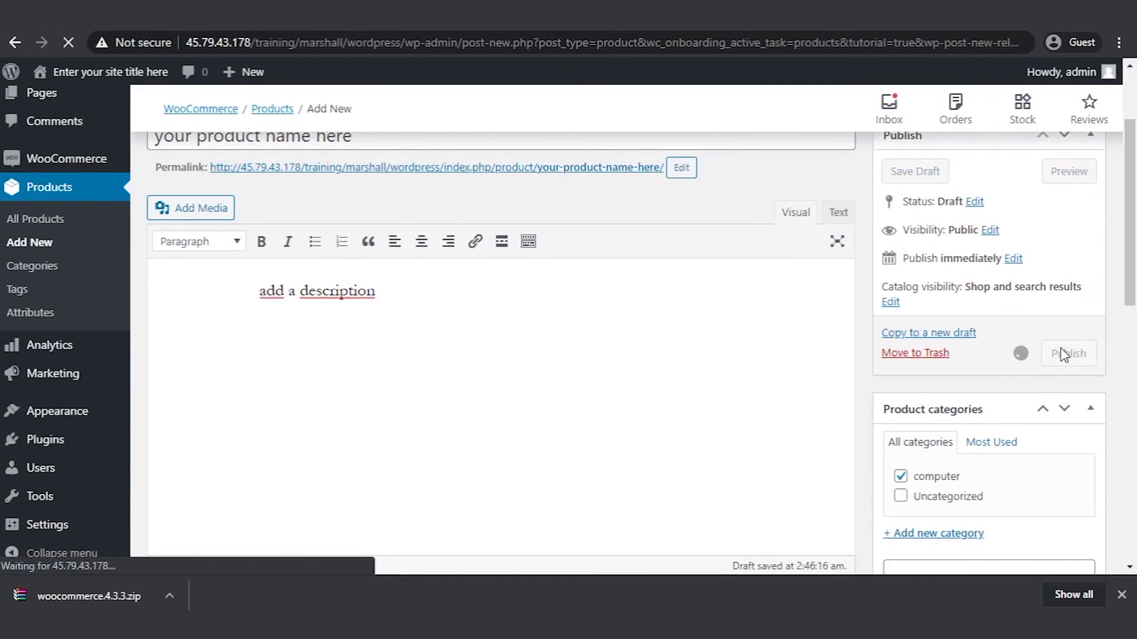
- Preview the Twenty Twenty theme from Appearance > Themes, then go back to the Themes list
mouse_move(104, 411)
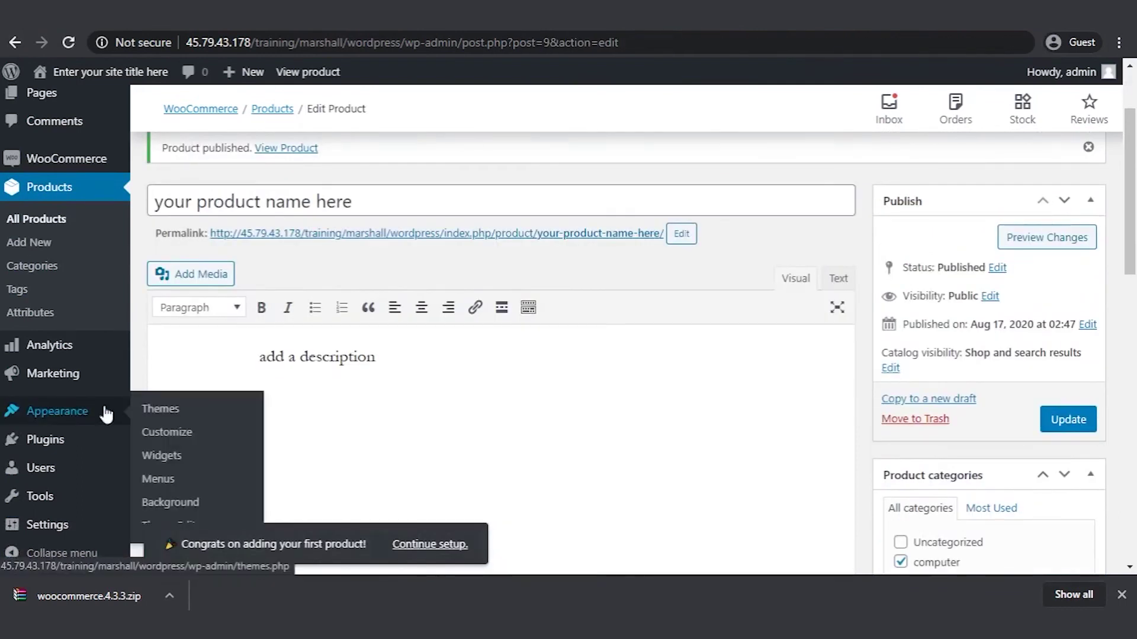
left_click(169, 410)
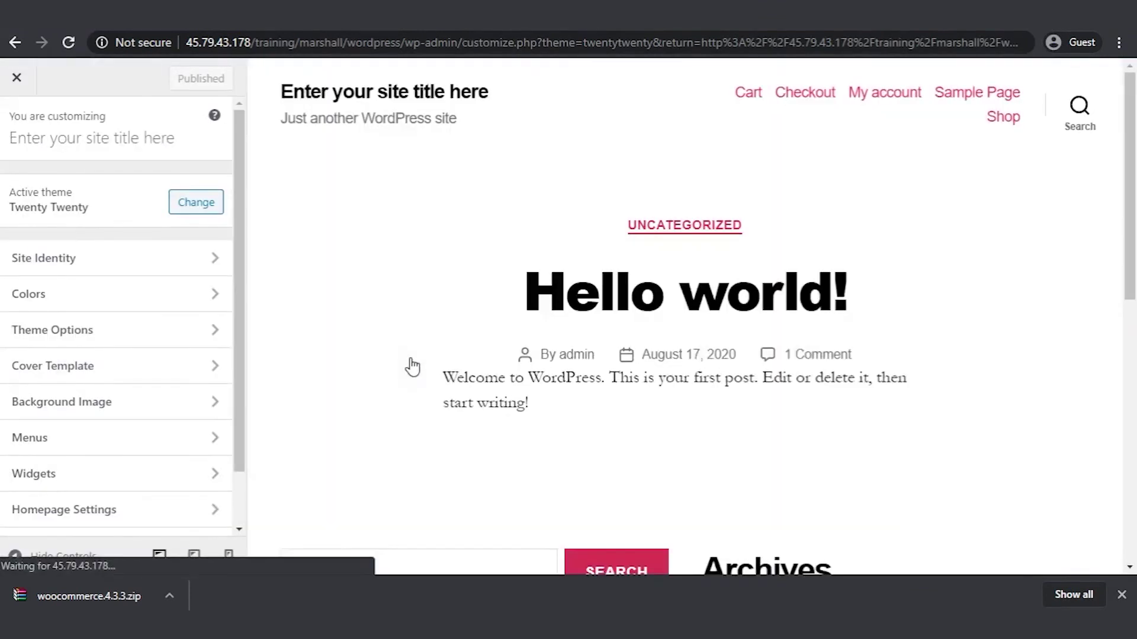
scroll(412, 367, "down", 10)
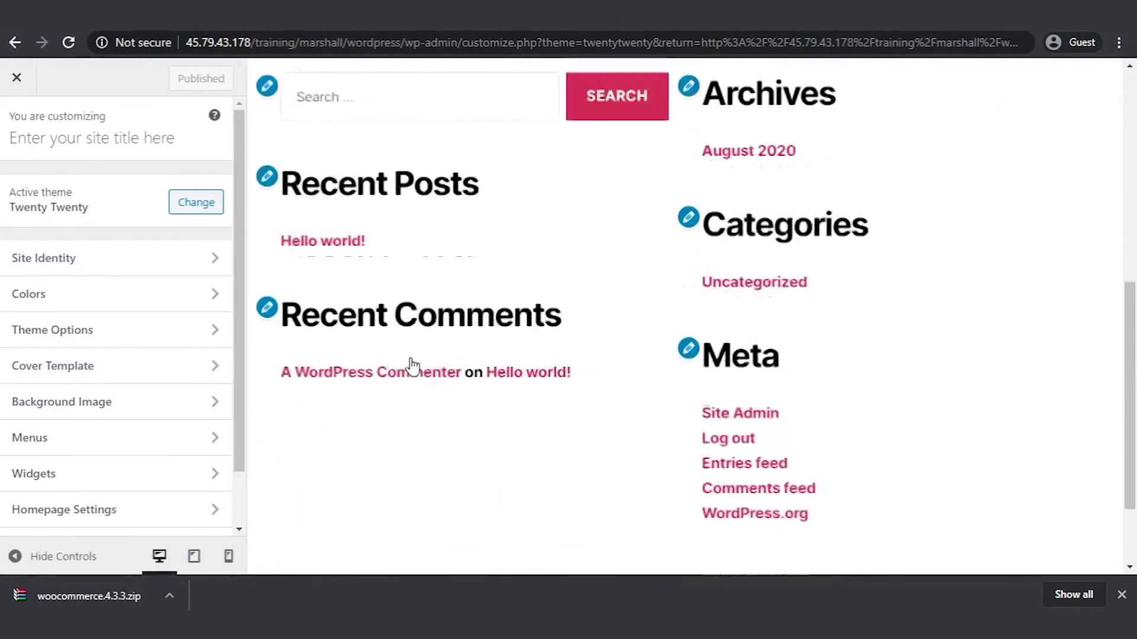
scroll(413, 367, "up", 10)
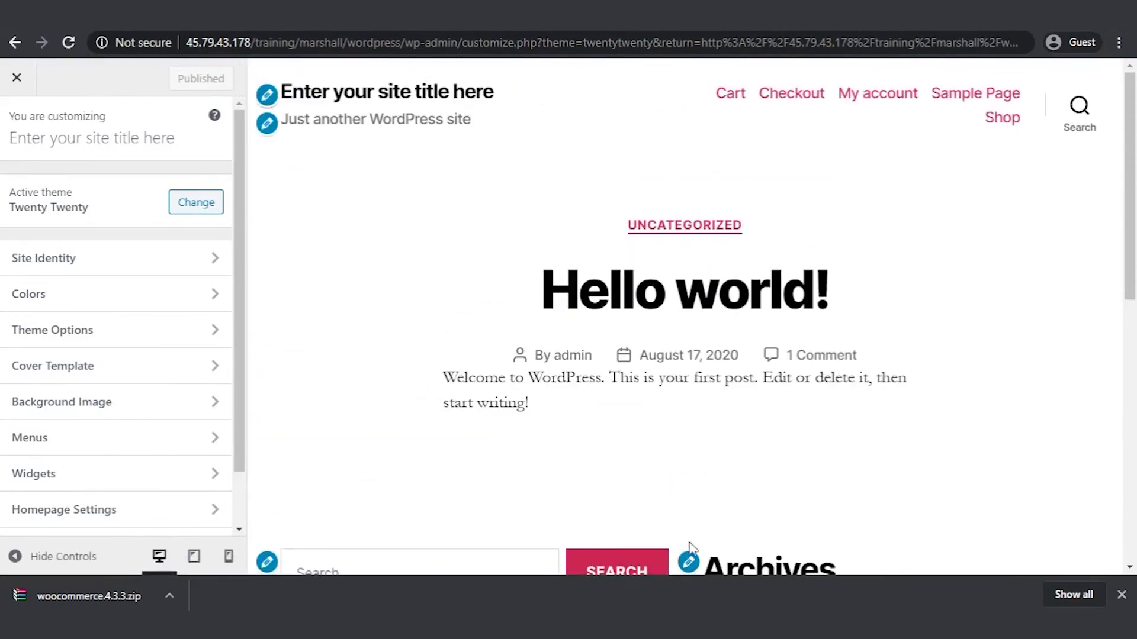
key("alt+Left")
- Go through the General, Products and Shipping tabs of WooCommerce Settings
mouse_move(67, 283)
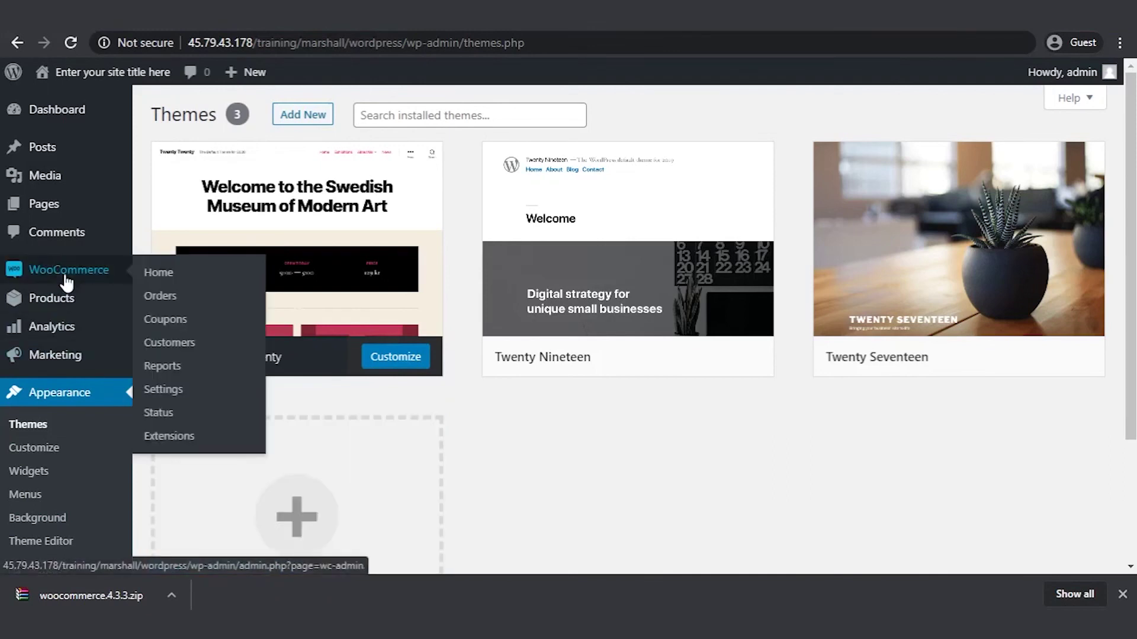
left_click(192, 393)
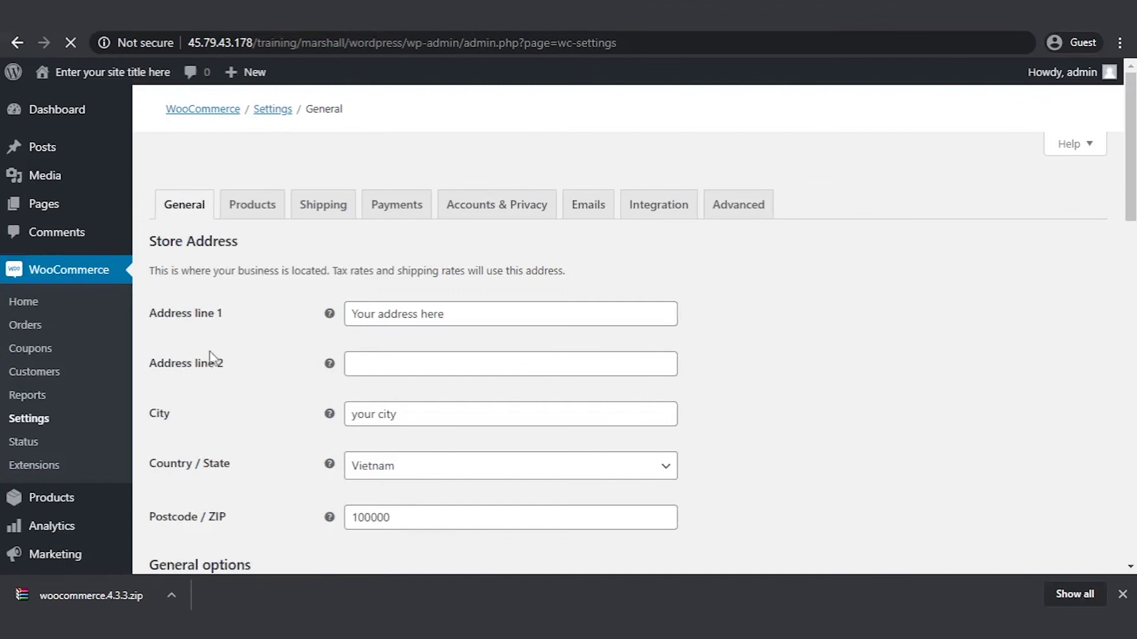
left_click(256, 190)
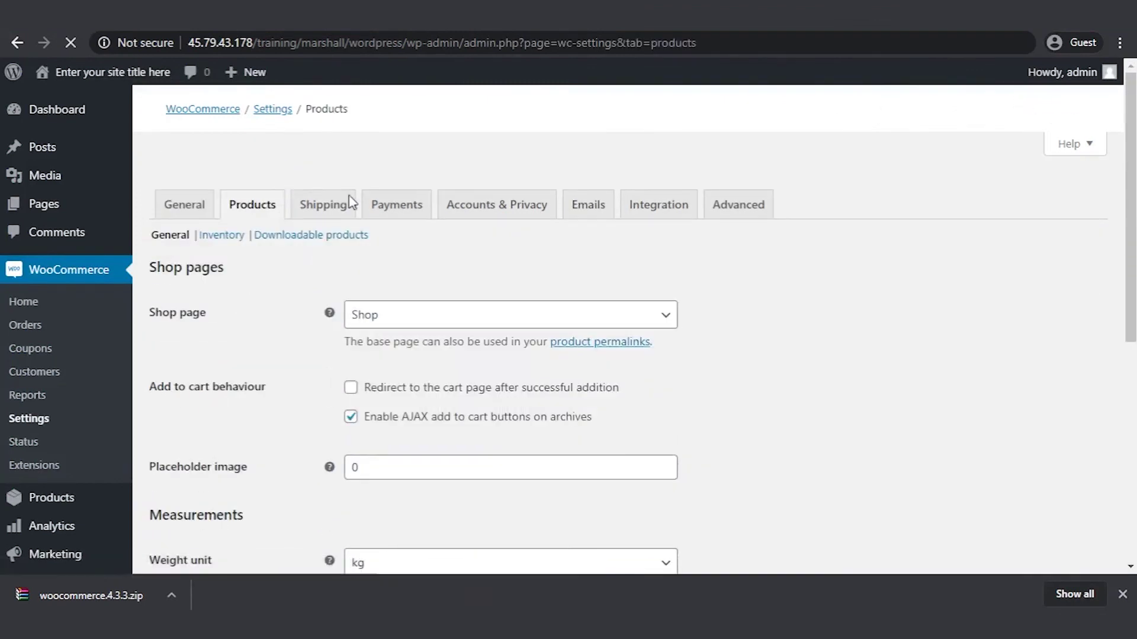
left_click(338, 187)
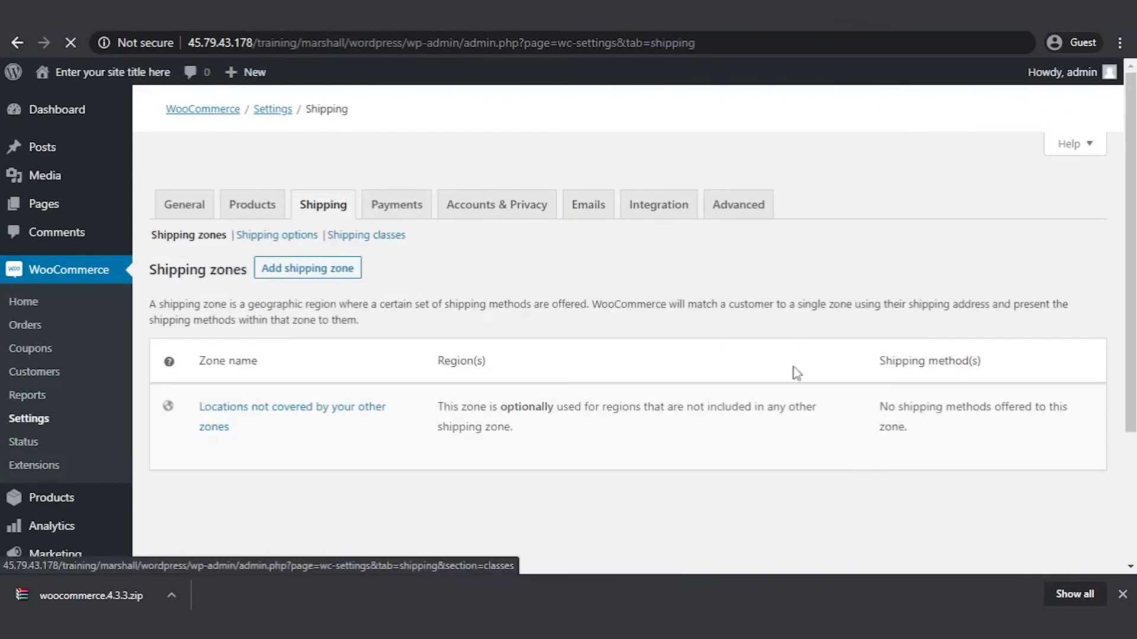